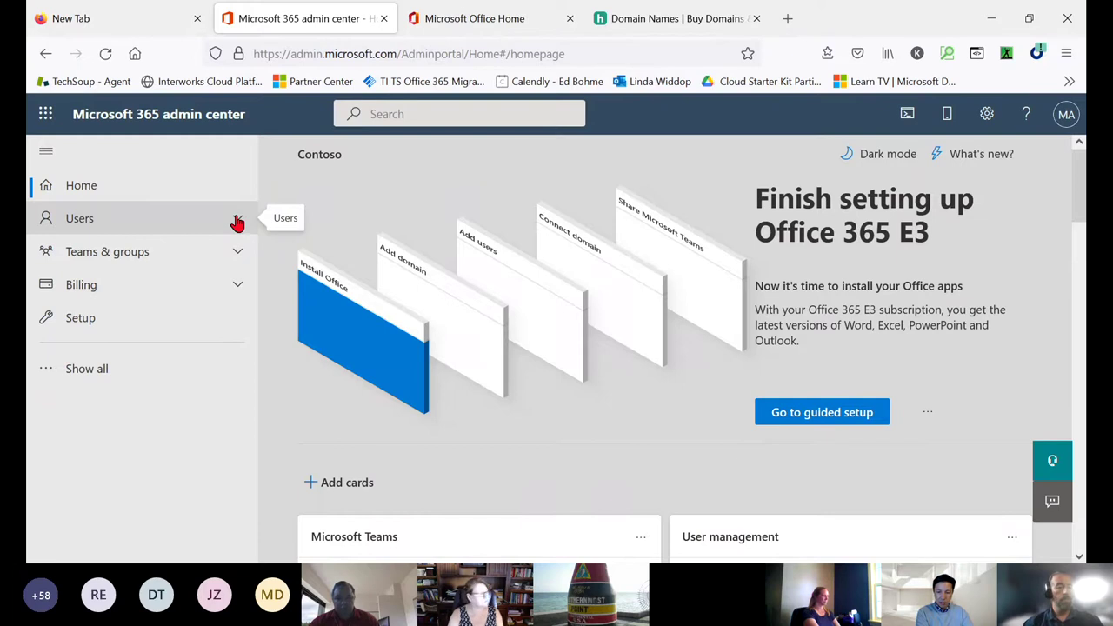
Step: Go to Users > Active users and start the Add a user wizard
{"action": "left_click", "coordinate": [237, 220]}
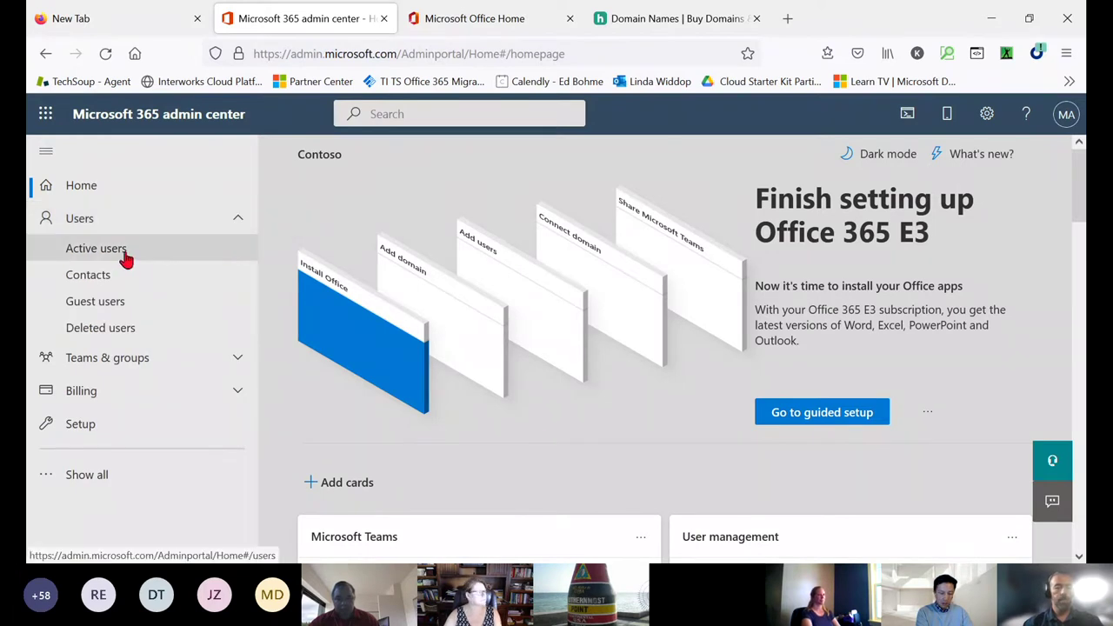
{"action": "left_click", "coordinate": [95, 249]}
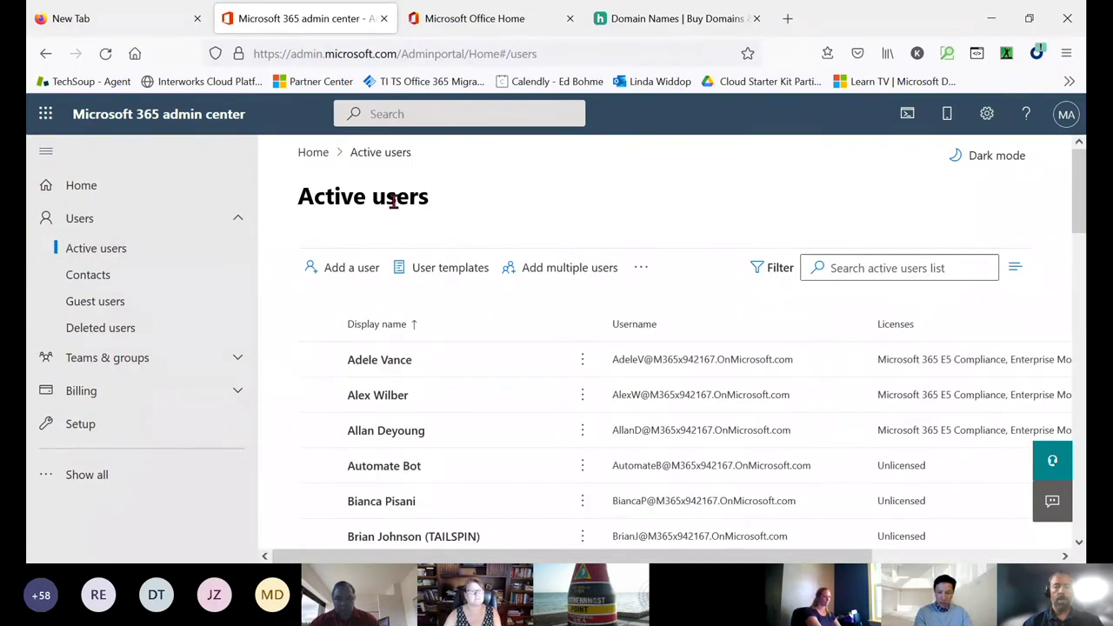
{"action": "left_click", "coordinate": [356, 270]}
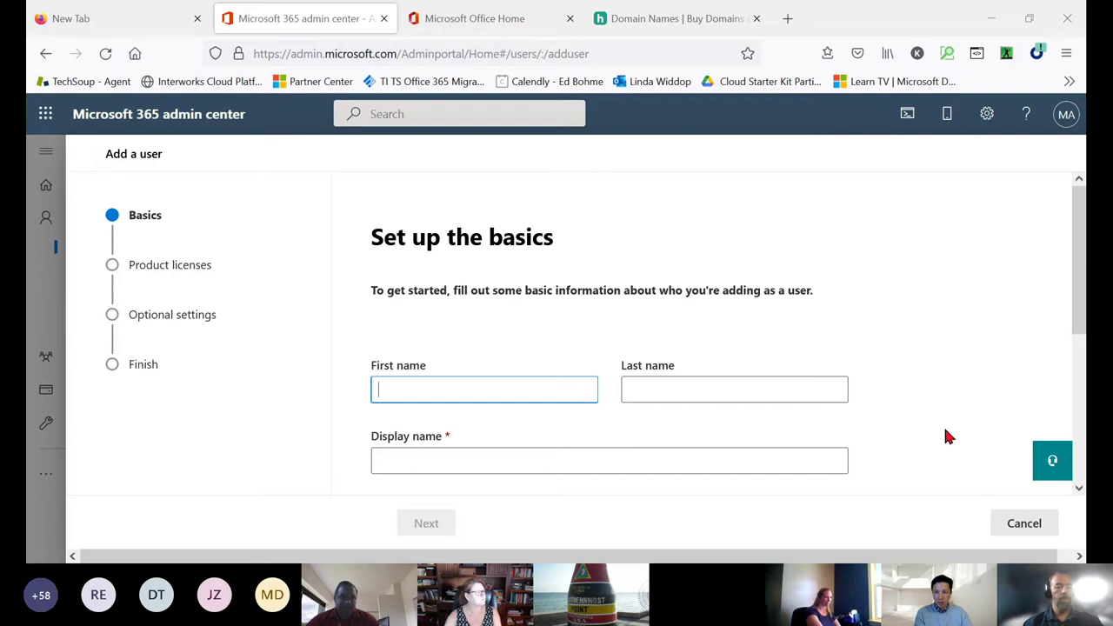
Step: Enter the new user's first and last names and let the display name fill in automatically
{"action": "left_click", "coordinate": [170, 416]}
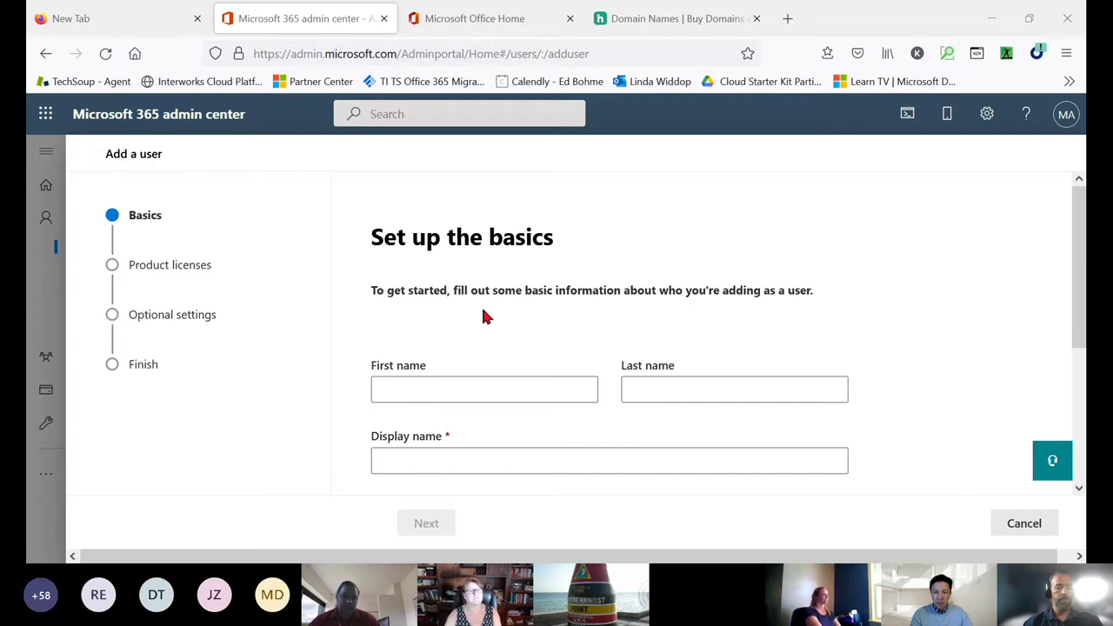
{"action": "scroll", "coordinate": [480, 383], "scroll_direction": "down", "scroll_amount": 1}
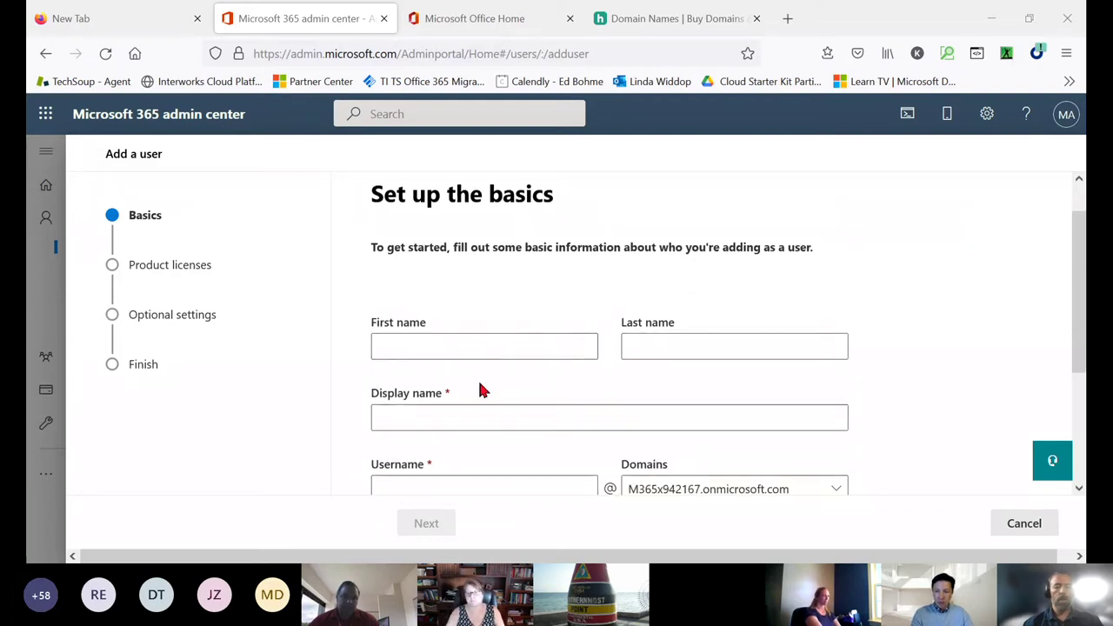
{"action": "left_click", "coordinate": [486, 354]}
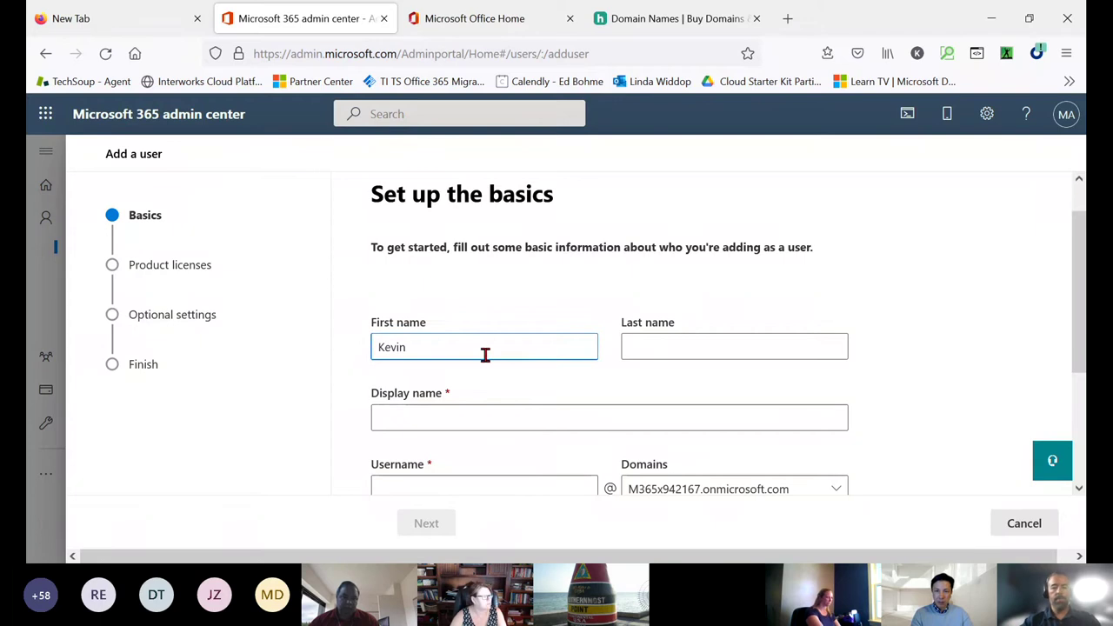
{"action": "key", "text": "Tab"}
{"action": "type", "text": "Mul"}
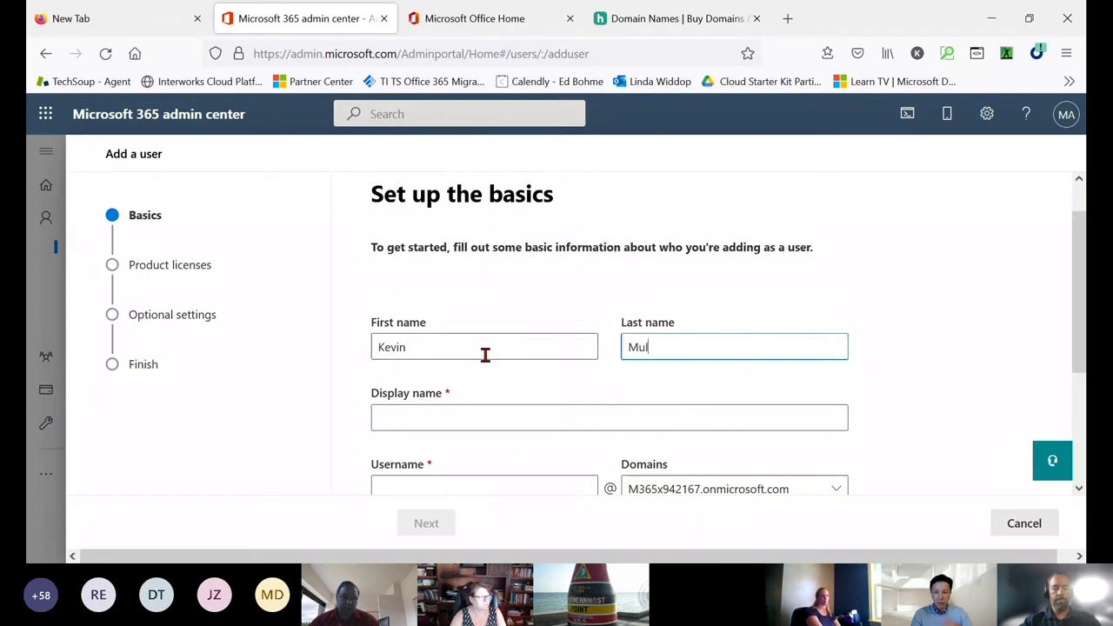
{"action": "type", "text": "hall"}
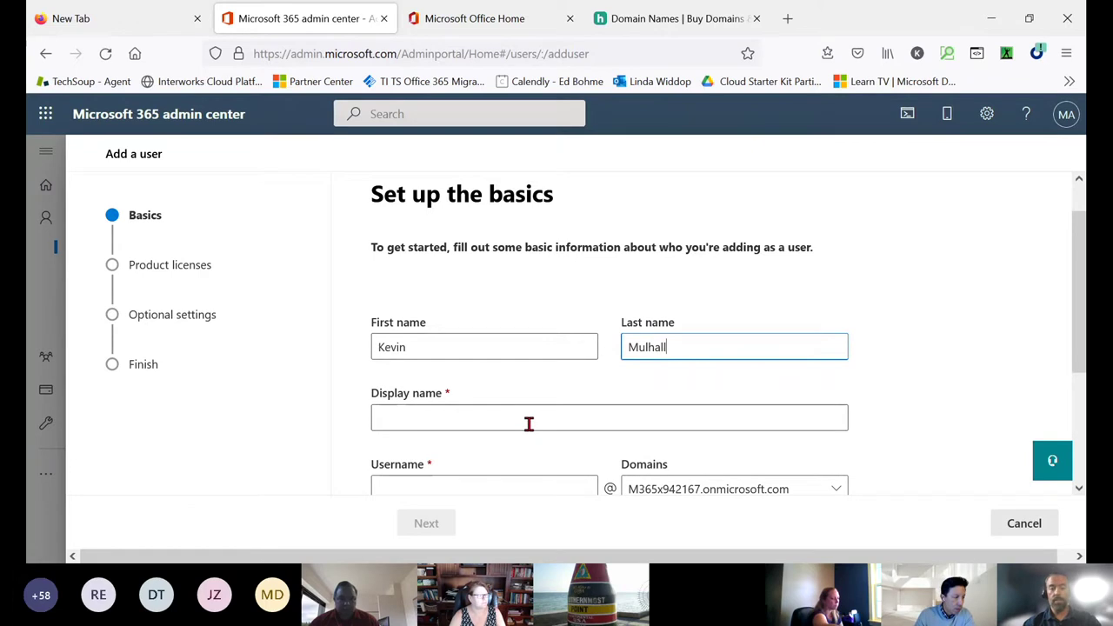
{"action": "left_click", "coordinate": [529, 424]}
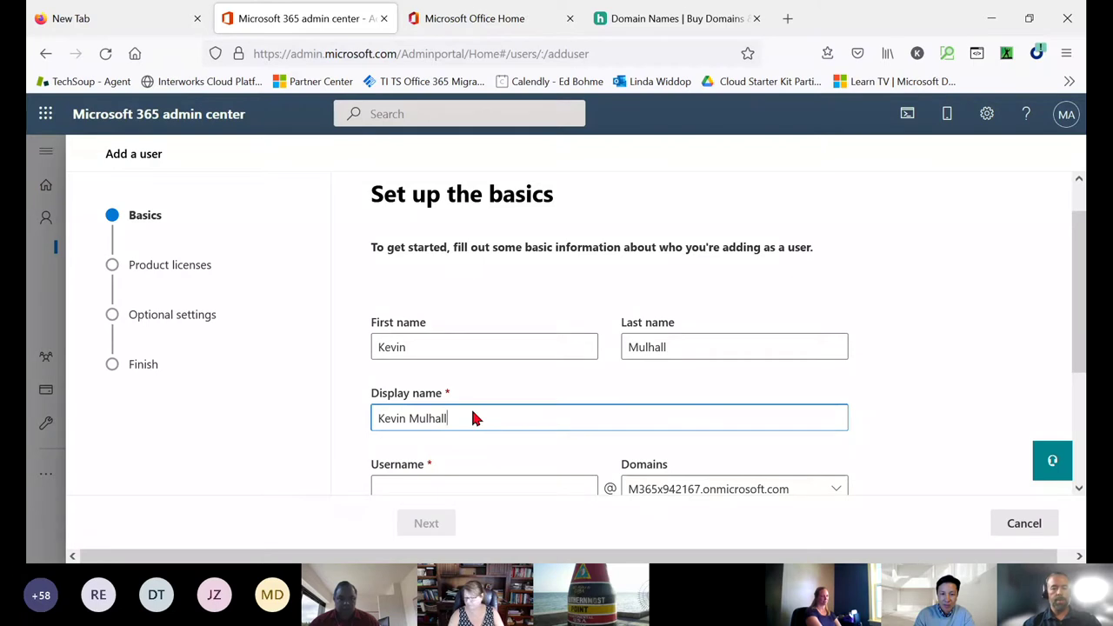
{"action": "scroll", "coordinate": [473, 417], "scroll_direction": "down", "scroll_amount": 1}
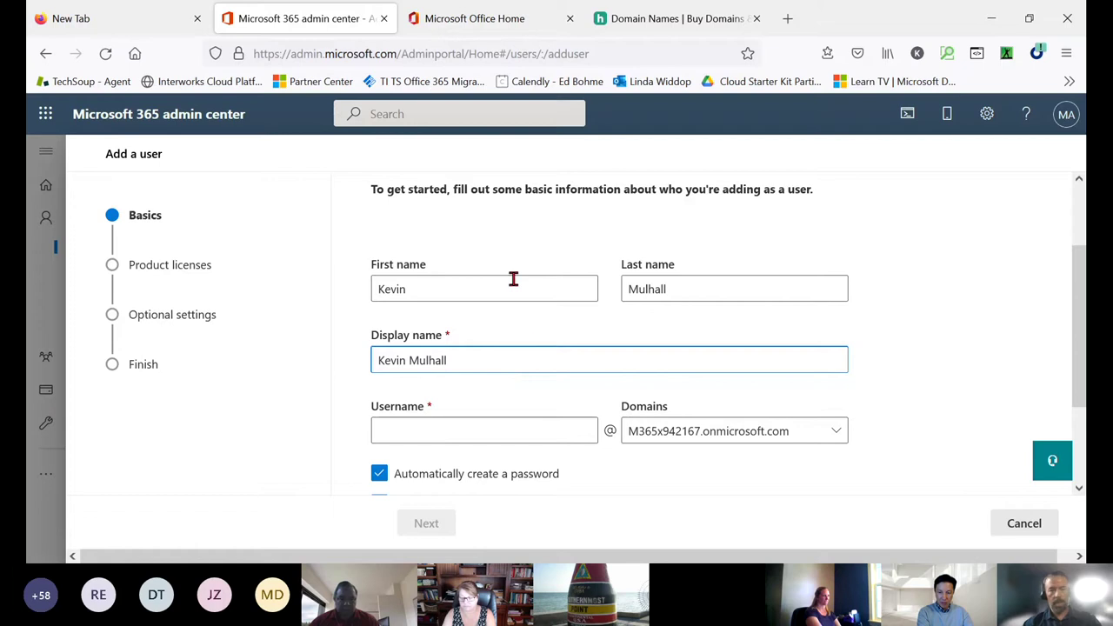
Step: Enter the new user's username on the onmicrosoft.com domain, leaving automatic password creation enabled
{"action": "left_click", "coordinate": [470, 431]}
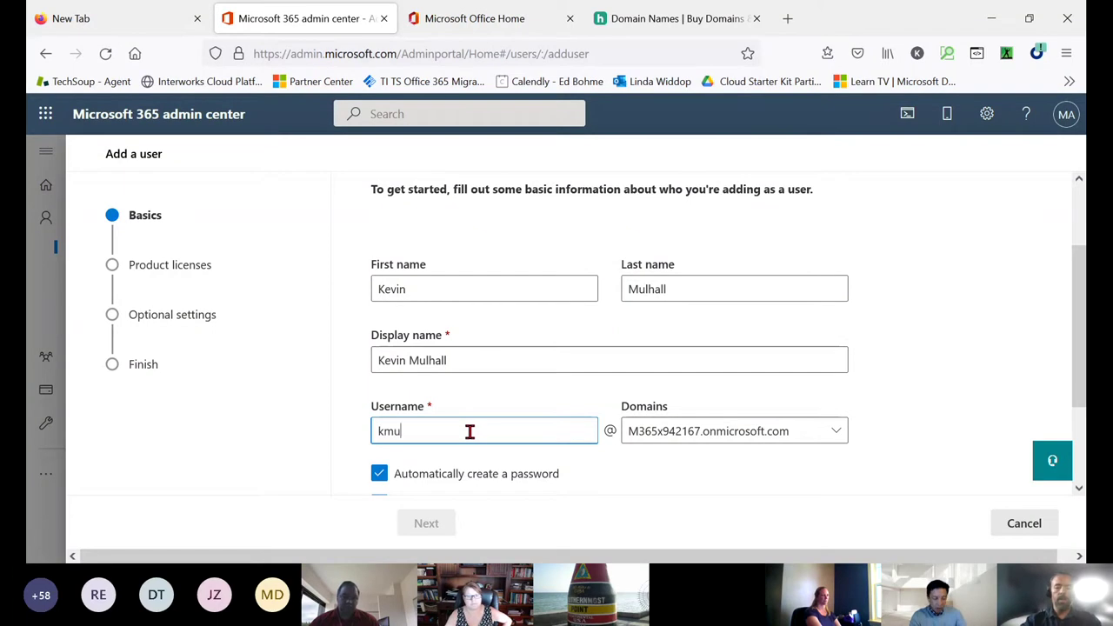
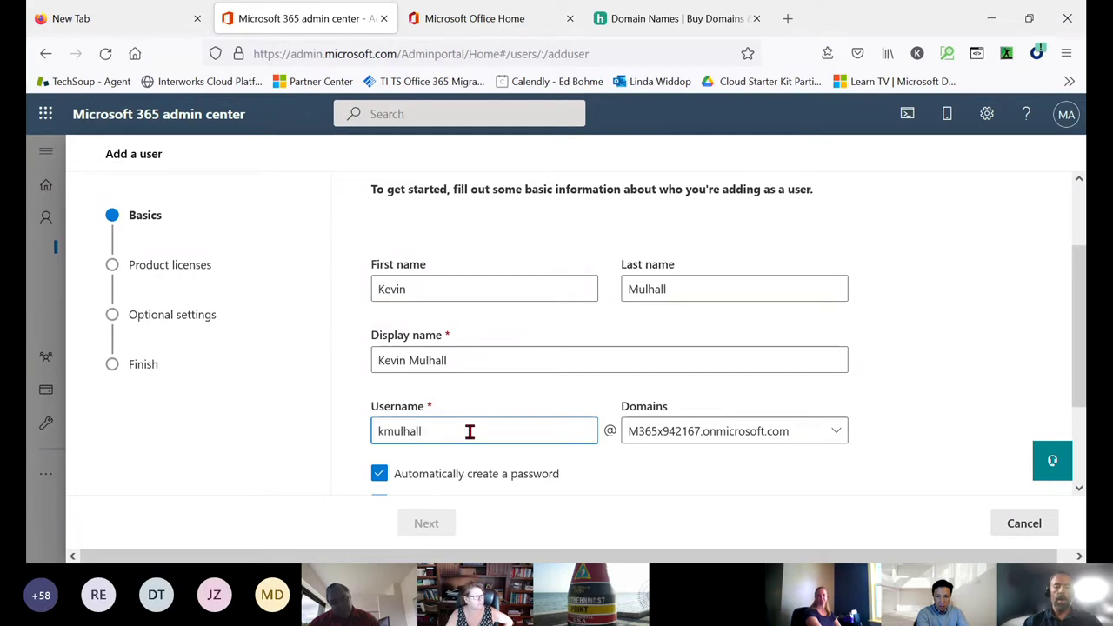
{"action": "scroll", "coordinate": [637, 468], "scroll_direction": "down", "scroll_amount": 1}
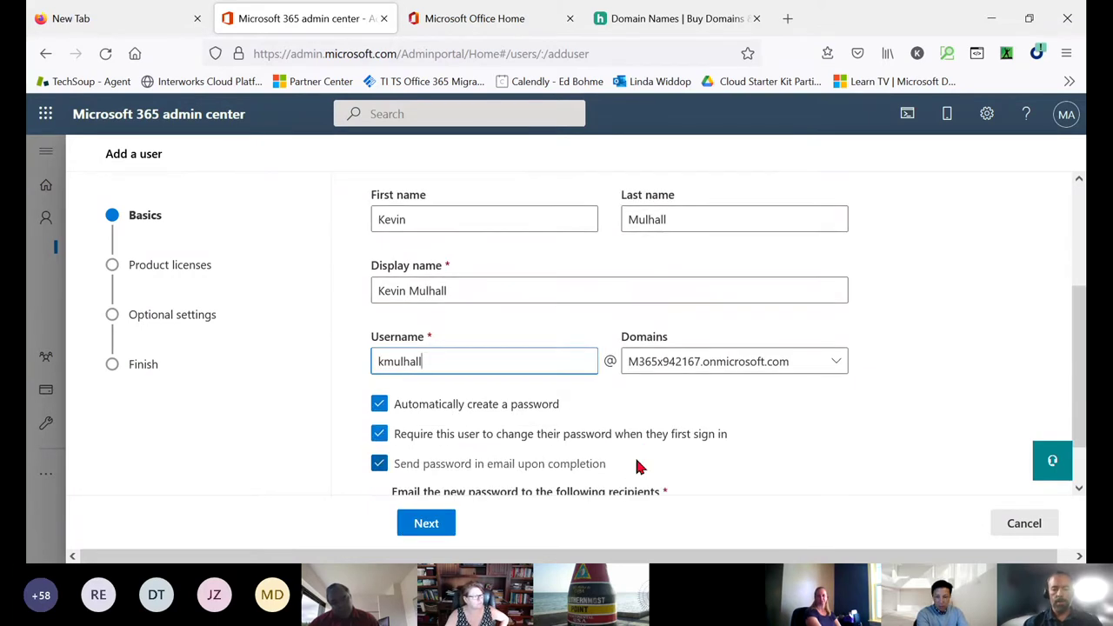
{"action": "scroll", "coordinate": [637, 468], "scroll_direction": "down", "scroll_amount": 1}
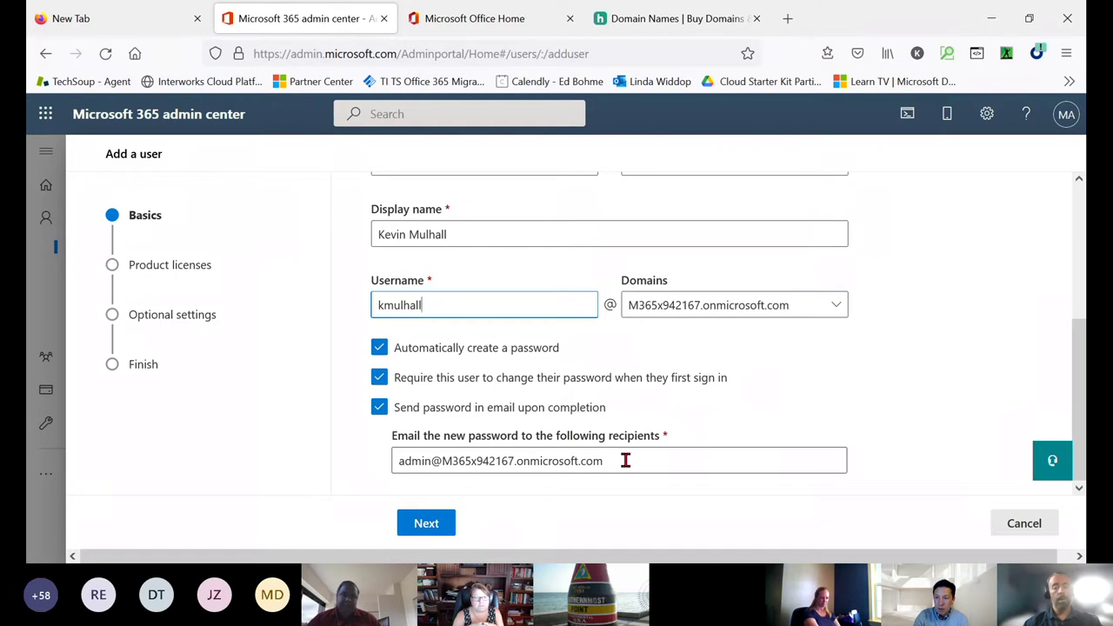
Step: Trim the password recipient address to admin@ and turn off emailing the password on completion
{"action": "left_click", "coordinate": [625, 461]}
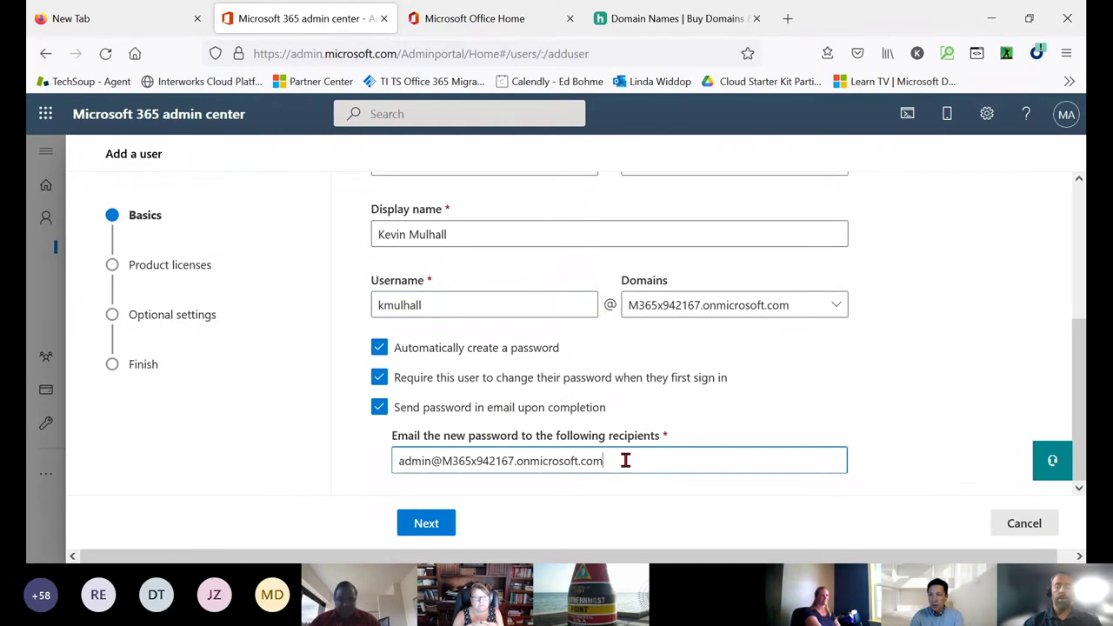
{"action": "key", "text": "BackSpace"}
{"action": "key", "text": "BackSpace"}
{"action": "key", "text": "BackSpace"}
{"action": "key", "text": "BackSpace"}
{"action": "key", "text": "BackSpace"}
{"action": "key", "text": "BackSpace"}
{"action": "key", "text": "BackSpace"}
{"action": "key", "text": "BackSpace"}
{"action": "key", "text": "BackSpace"}
{"action": "key", "text": "BackSpace"}
{"action": "key", "text": "BackSpace"}
{"action": "key", "text": "BackSpace"}
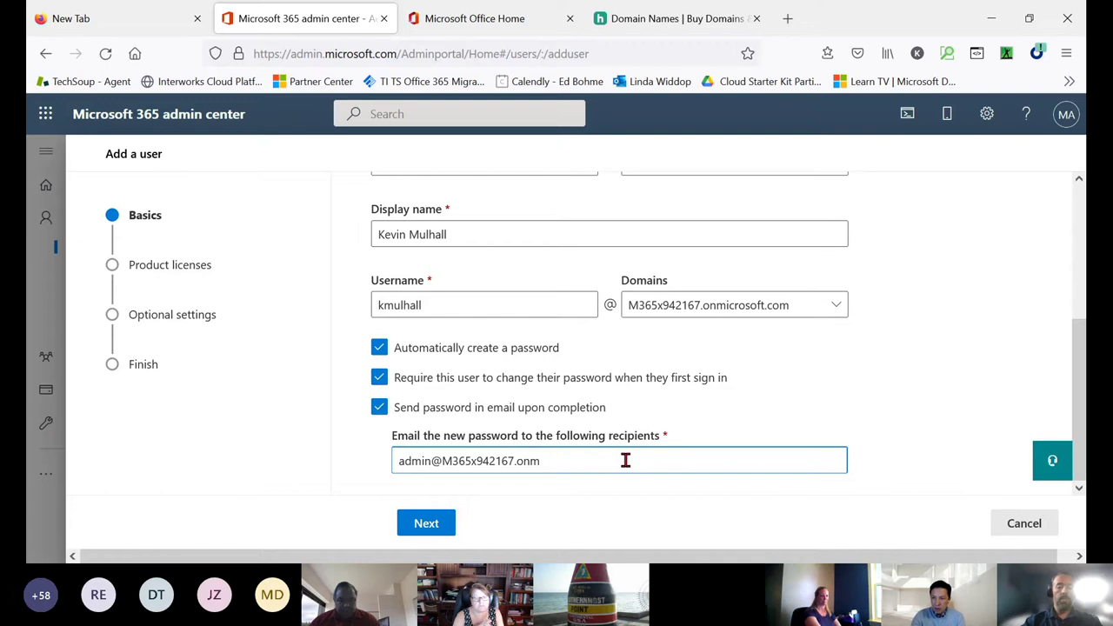
{"action": "key", "text": "BackSpace"}
{"action": "key", "text": "BackSpace"}
{"action": "key", "text": "BackSpace"}
{"action": "key", "text": "BackSpace"}
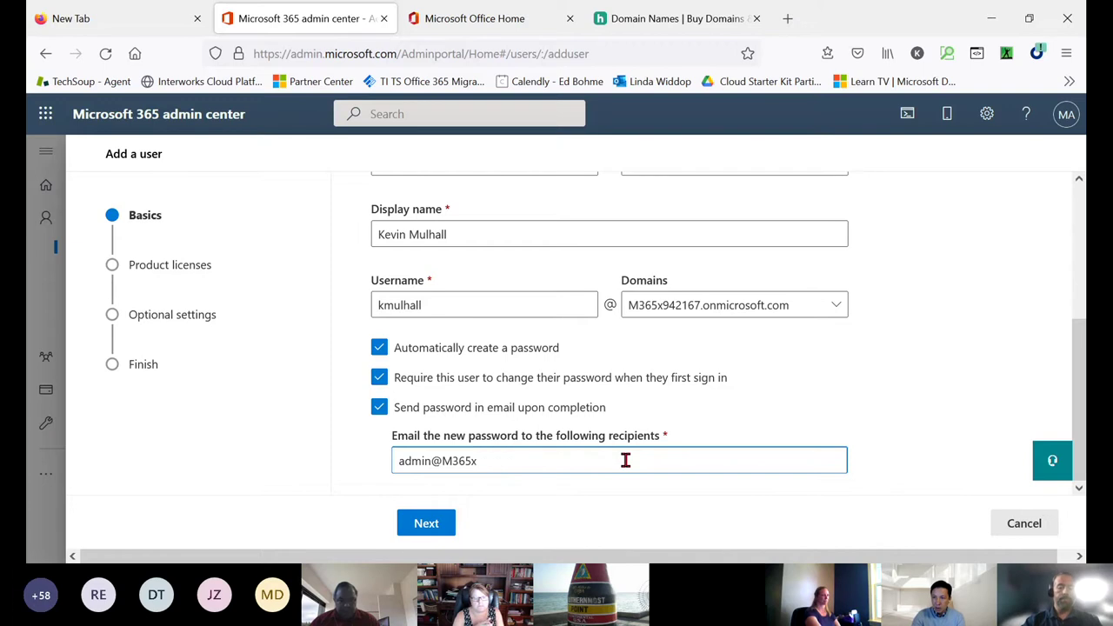
{"action": "key", "text": "BackSpace"}
{"action": "key", "text": "BackSpace"}
{"action": "key", "text": "BackSpace"}
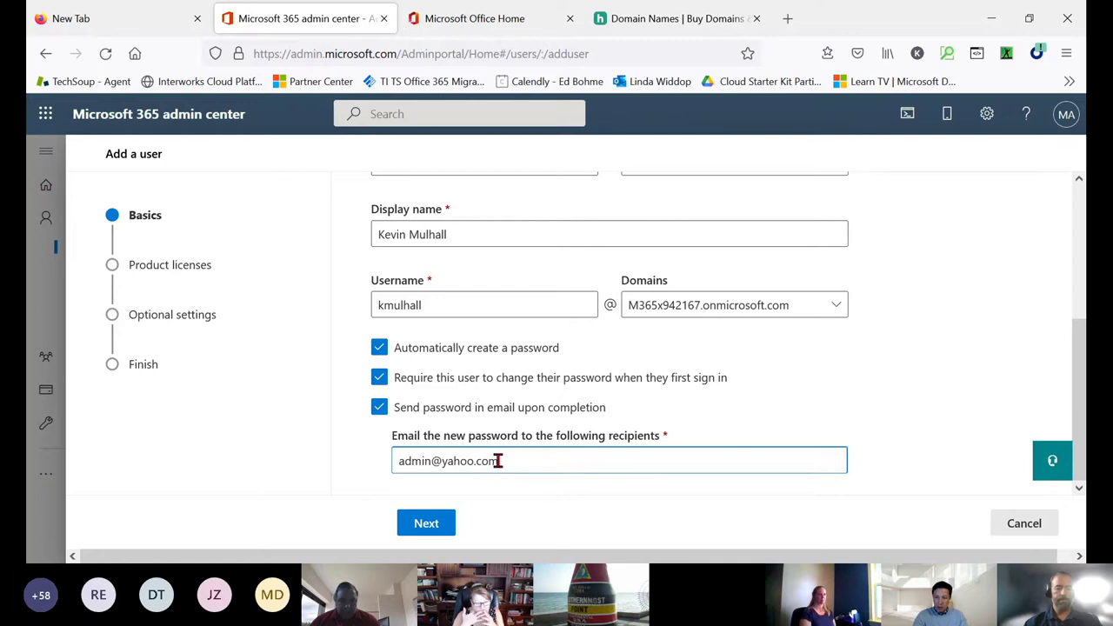
{"action": "left_click", "coordinate": [381, 409]}
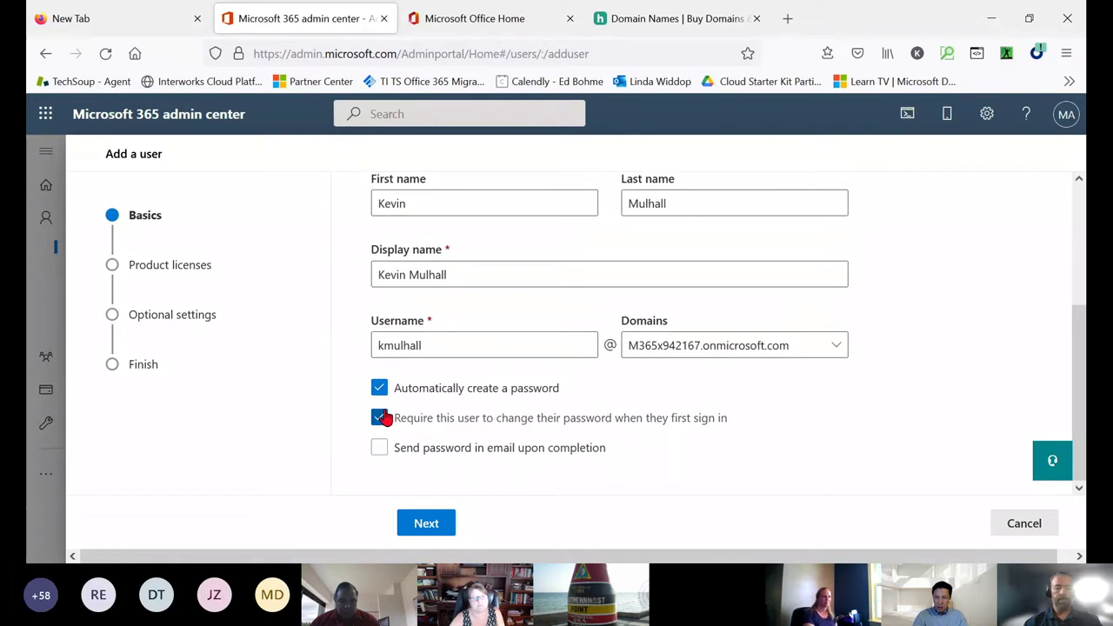
Step: On the Product licenses step, assign the user an Office 365 E3 license
{"action": "left_click", "coordinate": [440, 525]}
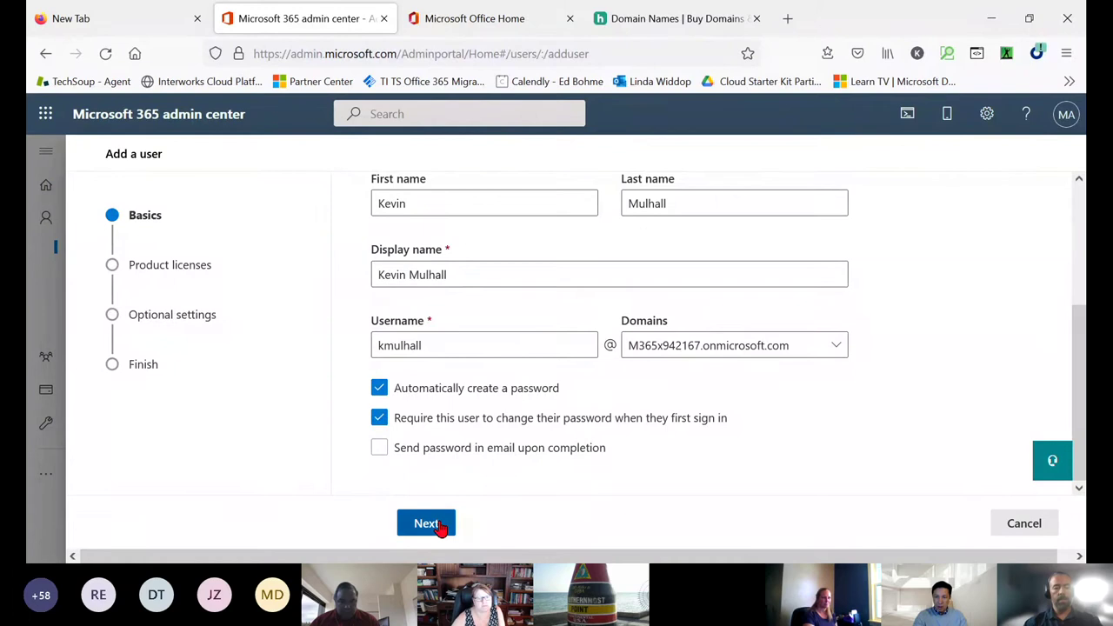
{"action": "scroll", "coordinate": [629, 409], "scroll_direction": "down", "scroll_amount": 2}
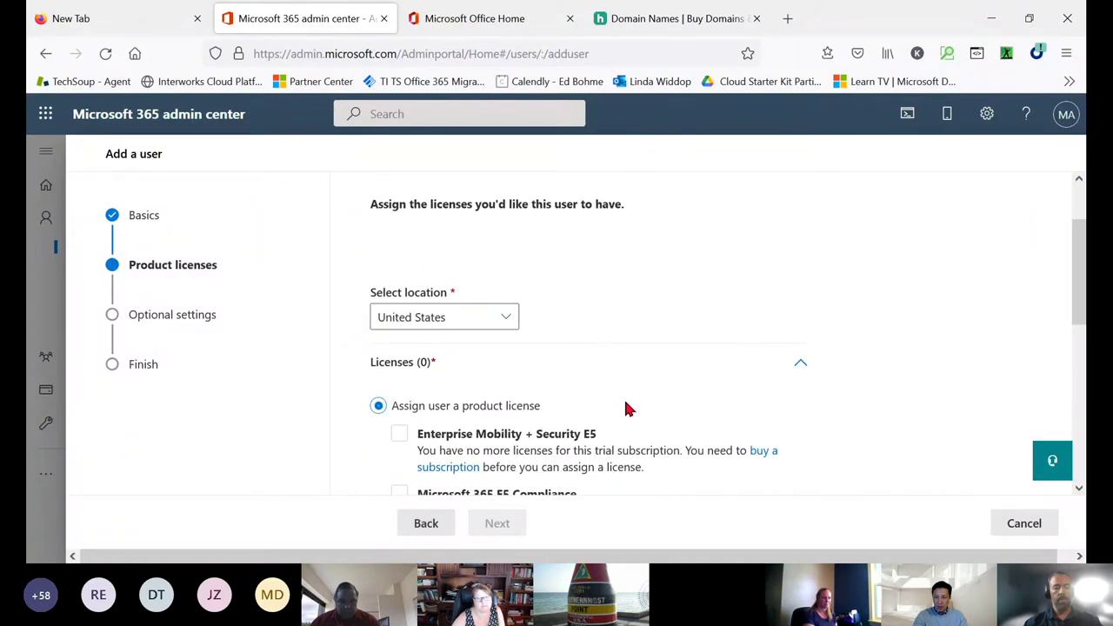
{"action": "scroll", "coordinate": [629, 409], "scroll_direction": "down", "scroll_amount": 1}
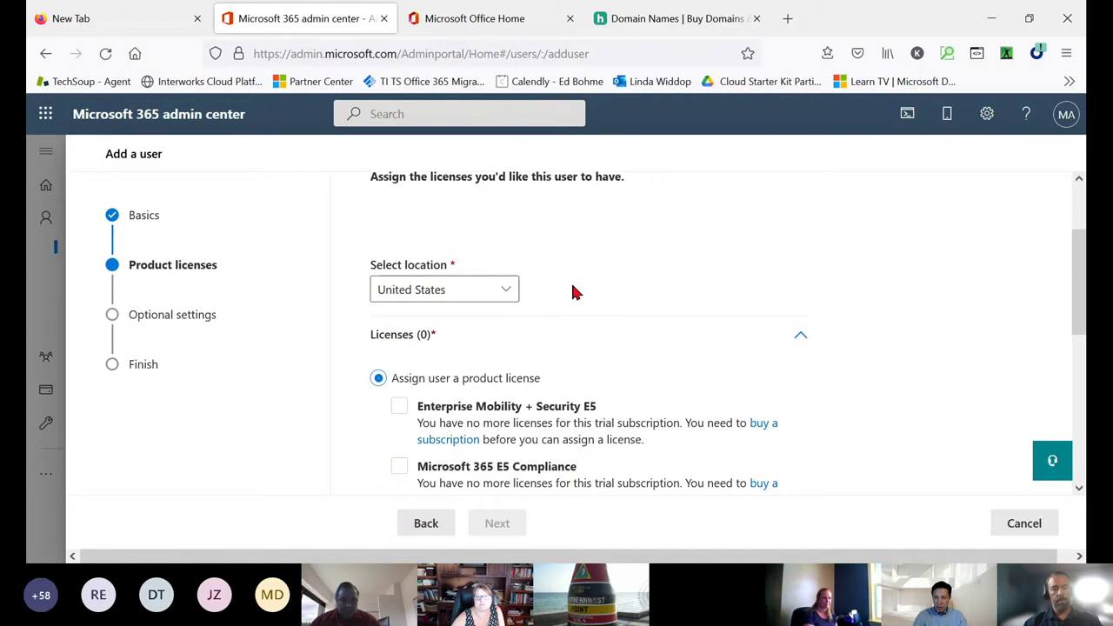
{"action": "scroll", "coordinate": [574, 292], "scroll_direction": "down", "scroll_amount": 2}
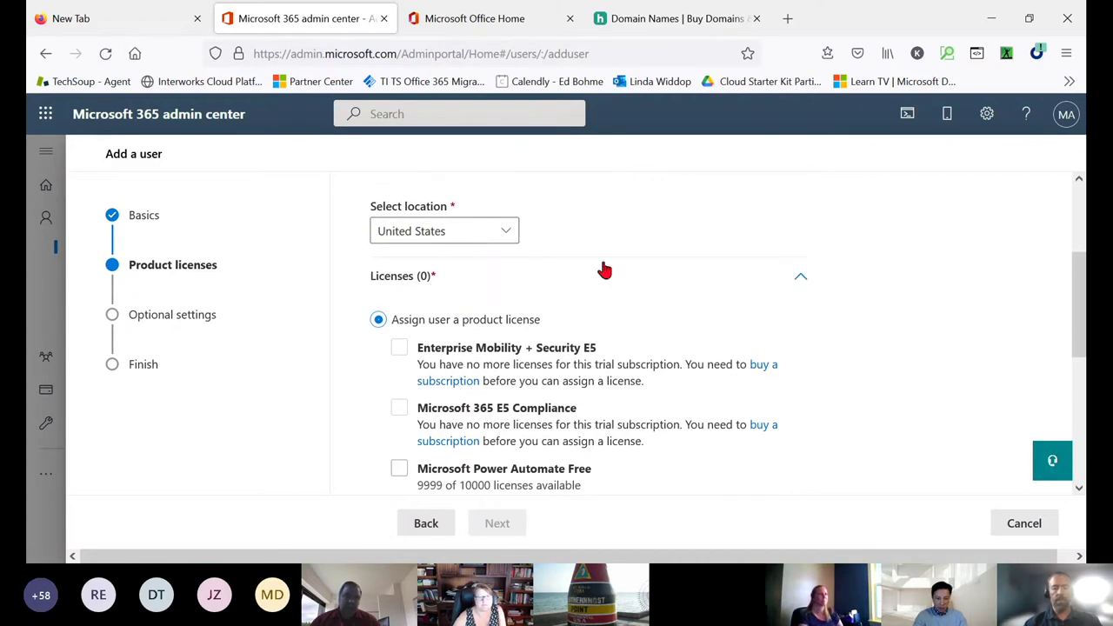
{"action": "scroll", "coordinate": [633, 296], "scroll_direction": "down", "scroll_amount": 2}
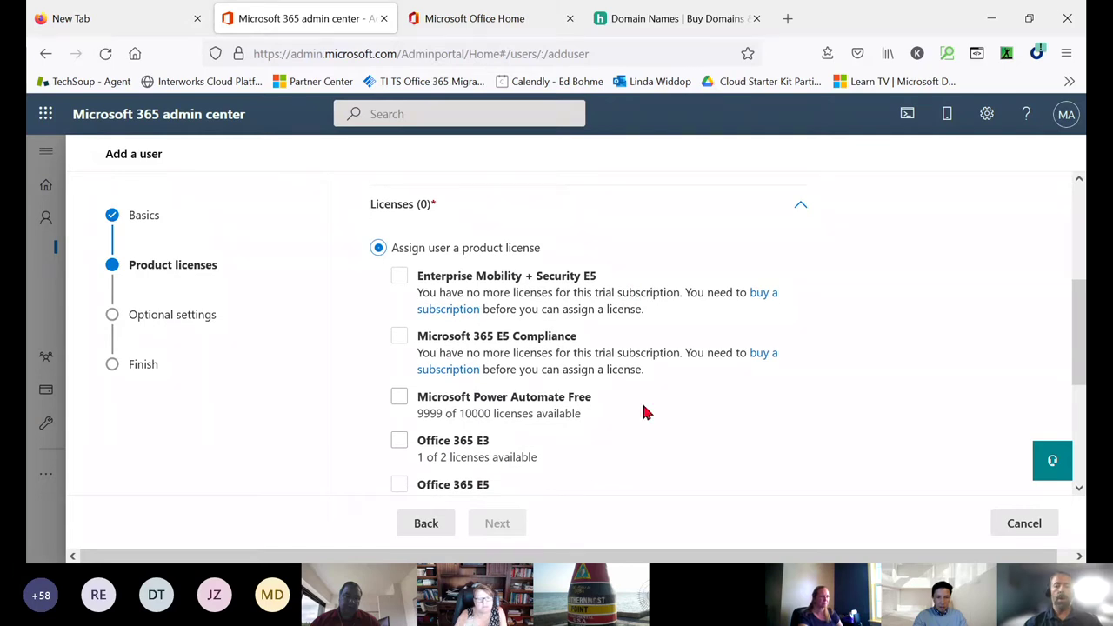
{"action": "scroll", "coordinate": [643, 410], "scroll_direction": "down", "scroll_amount": 2}
{"action": "scroll", "coordinate": [646, 413], "scroll_direction": "down", "scroll_amount": 1}
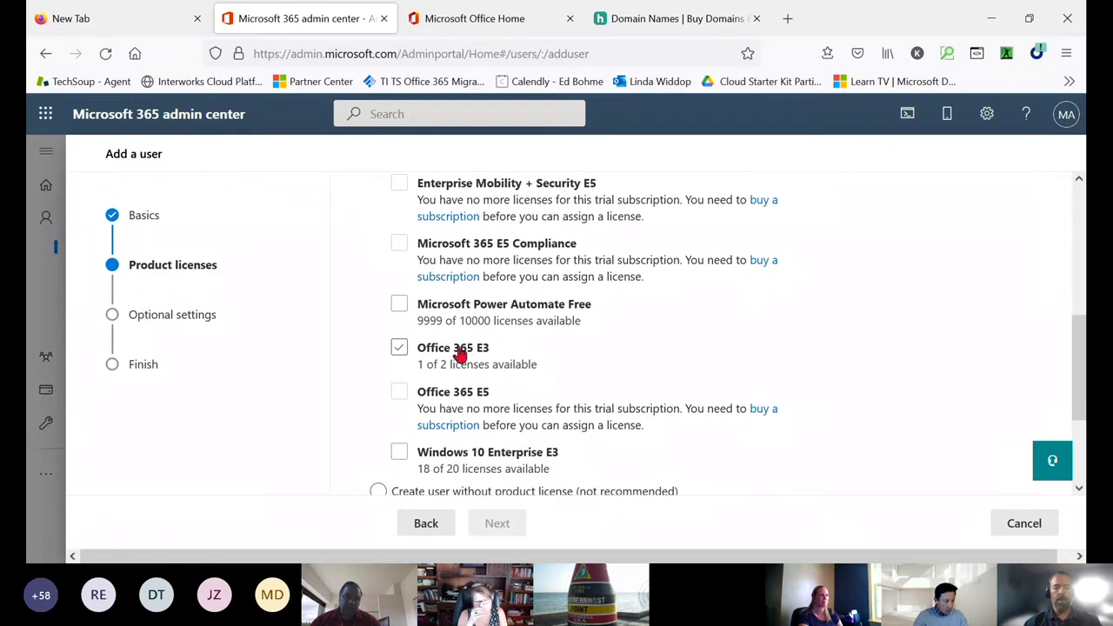
{"action": "left_click", "coordinate": [400, 349]}
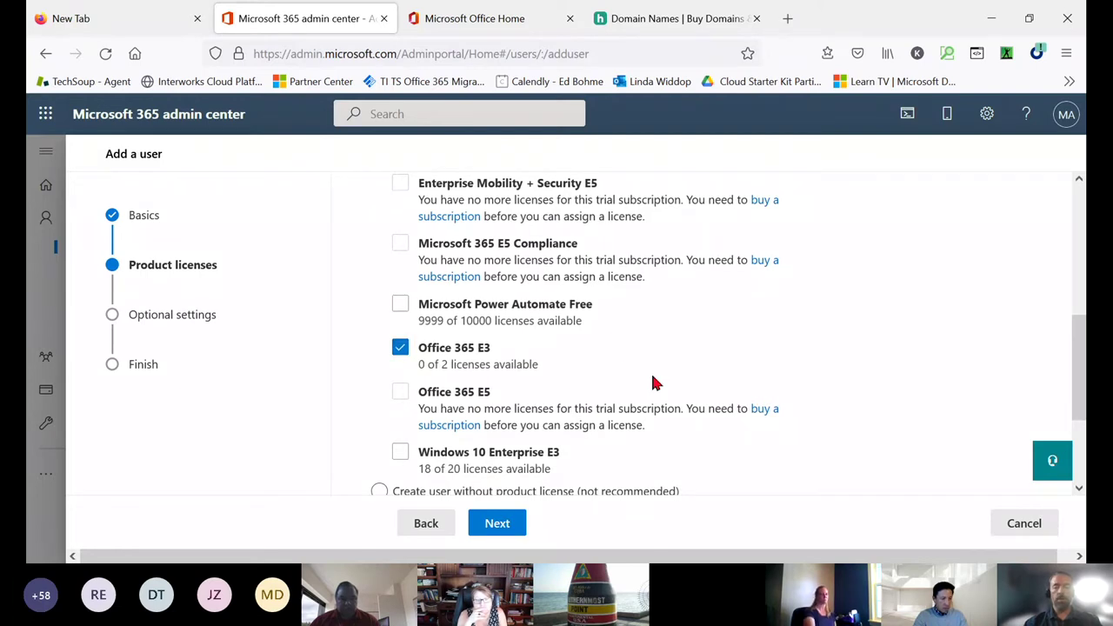
{"action": "scroll", "coordinate": [654, 383], "scroll_direction": "down", "scroll_amount": 3}
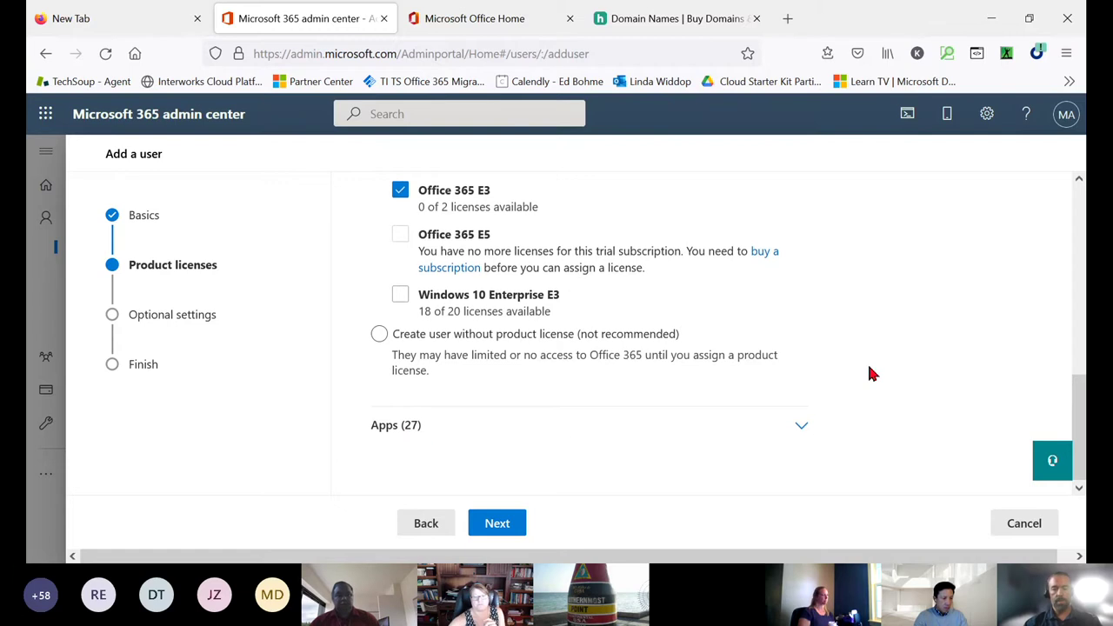
Step: List the 27 Office 365 E3 apps and toggle Microsoft Bookings off and back on
{"action": "left_click", "coordinate": [801, 428]}
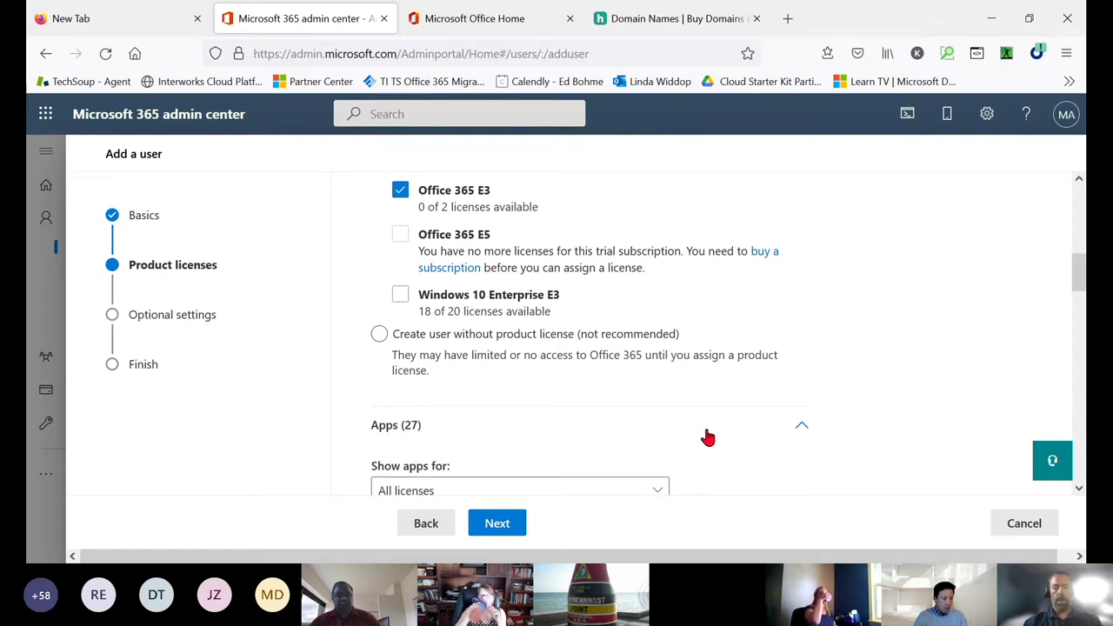
{"action": "scroll", "coordinate": [704, 435], "scroll_direction": "down", "scroll_amount": 3}
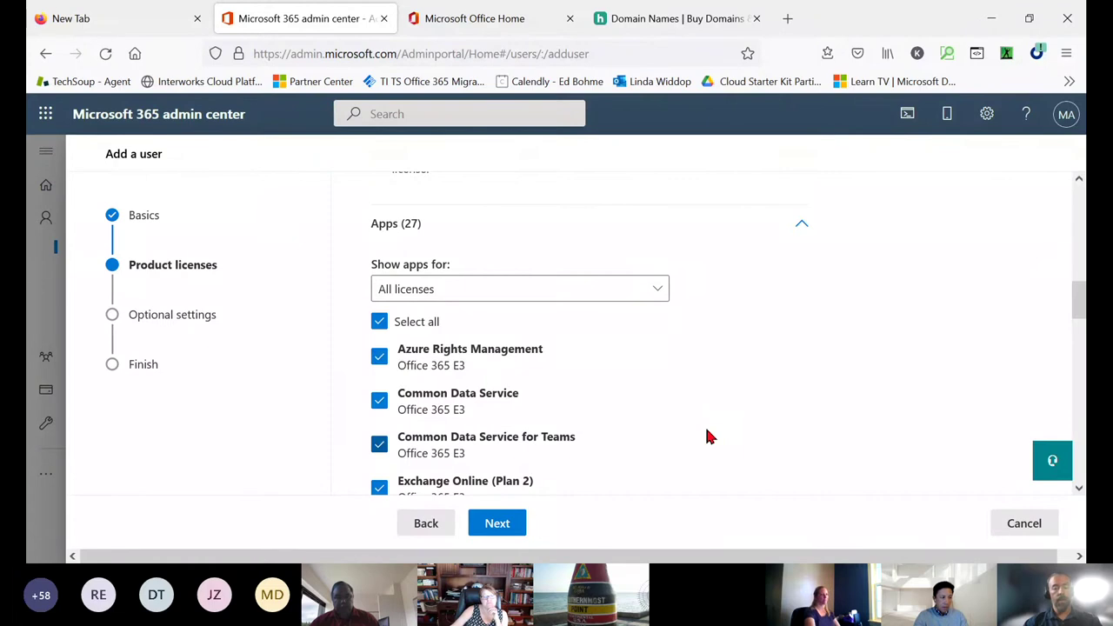
{"action": "scroll", "coordinate": [706, 435], "scroll_direction": "down", "scroll_amount": 1}
{"action": "scroll", "coordinate": [706, 436], "scroll_direction": "down", "scroll_amount": 1}
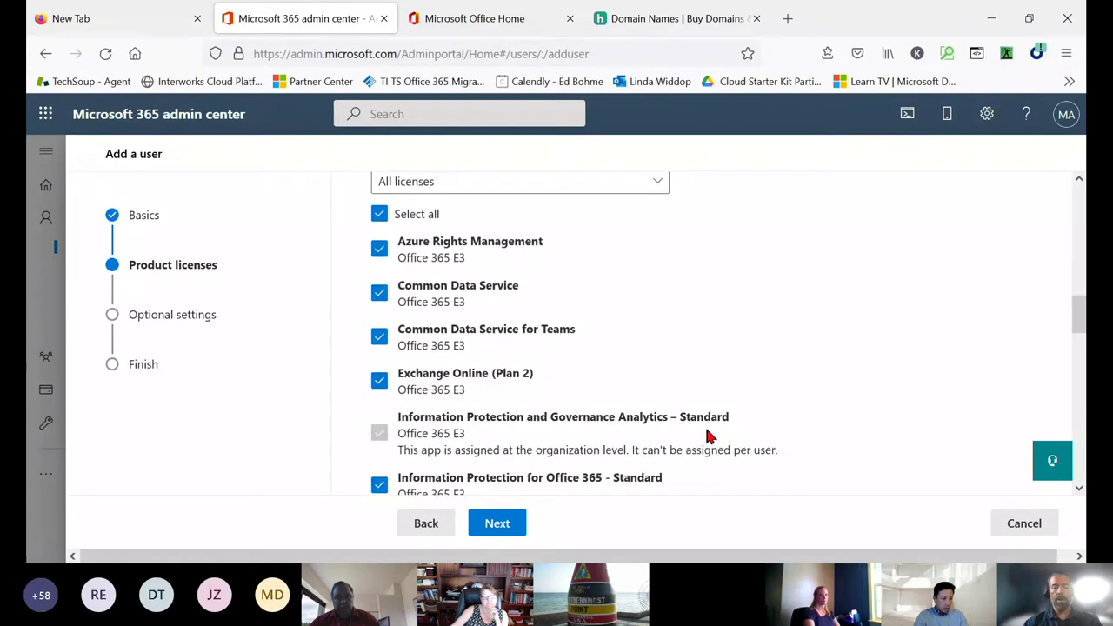
{"action": "scroll", "coordinate": [706, 435], "scroll_direction": "down", "scroll_amount": 5}
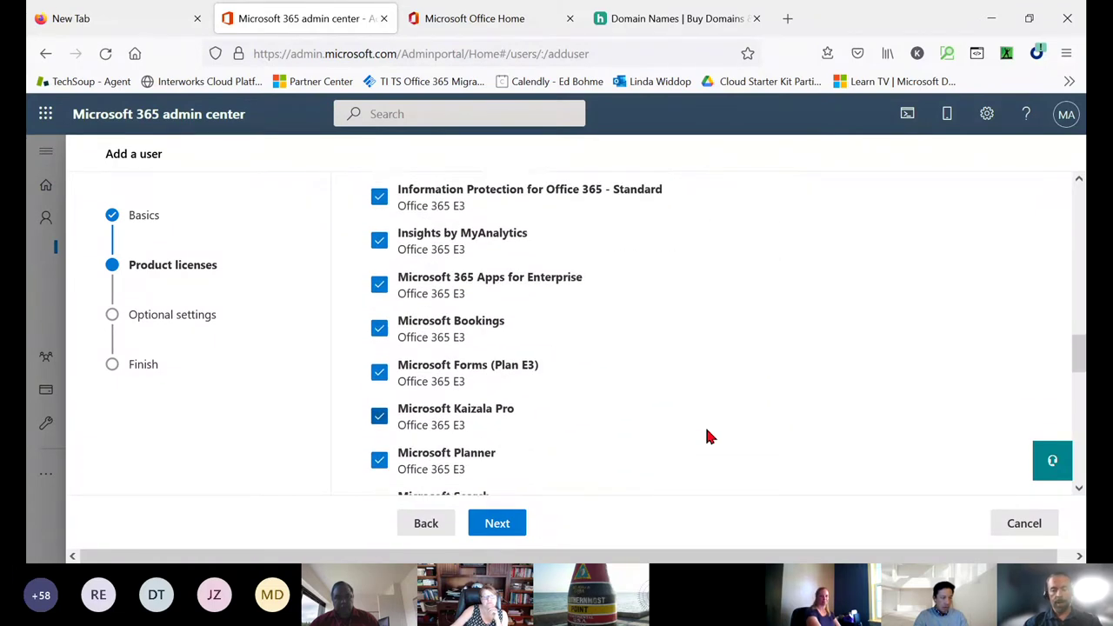
{"action": "scroll", "coordinate": [706, 437], "scroll_direction": "down", "scroll_amount": 1}
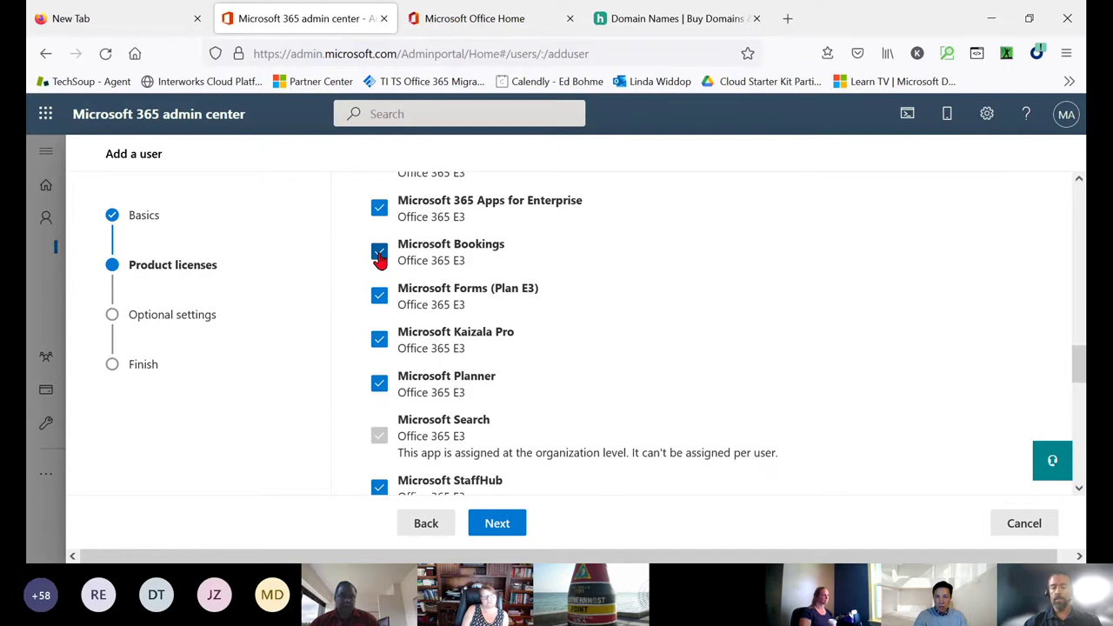
{"action": "left_click", "coordinate": [380, 255]}
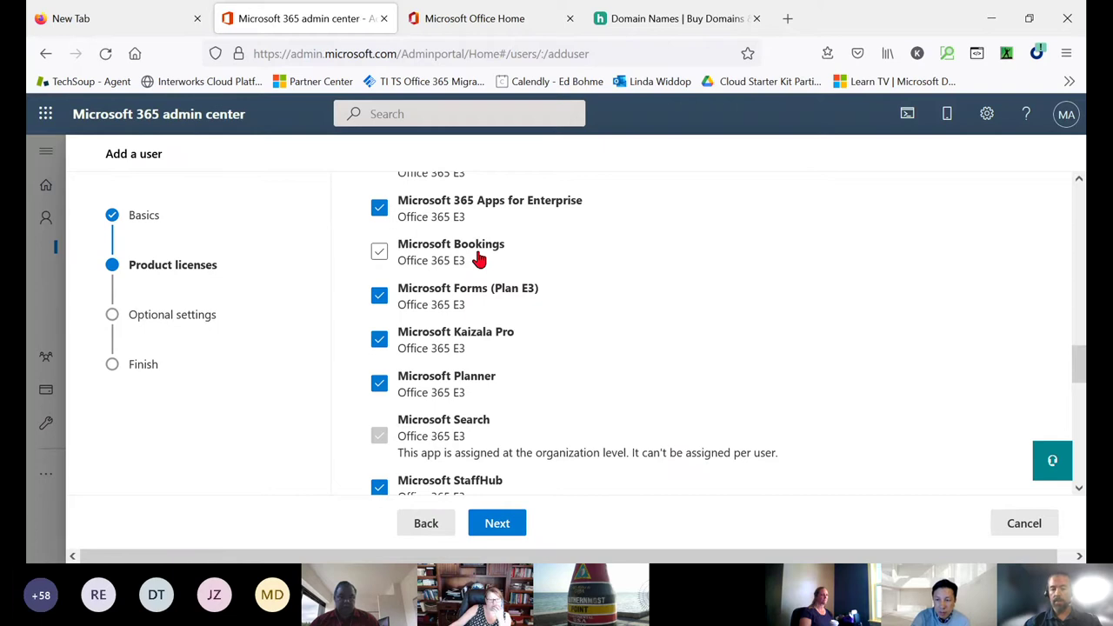
{"action": "left_click", "coordinate": [379, 252]}
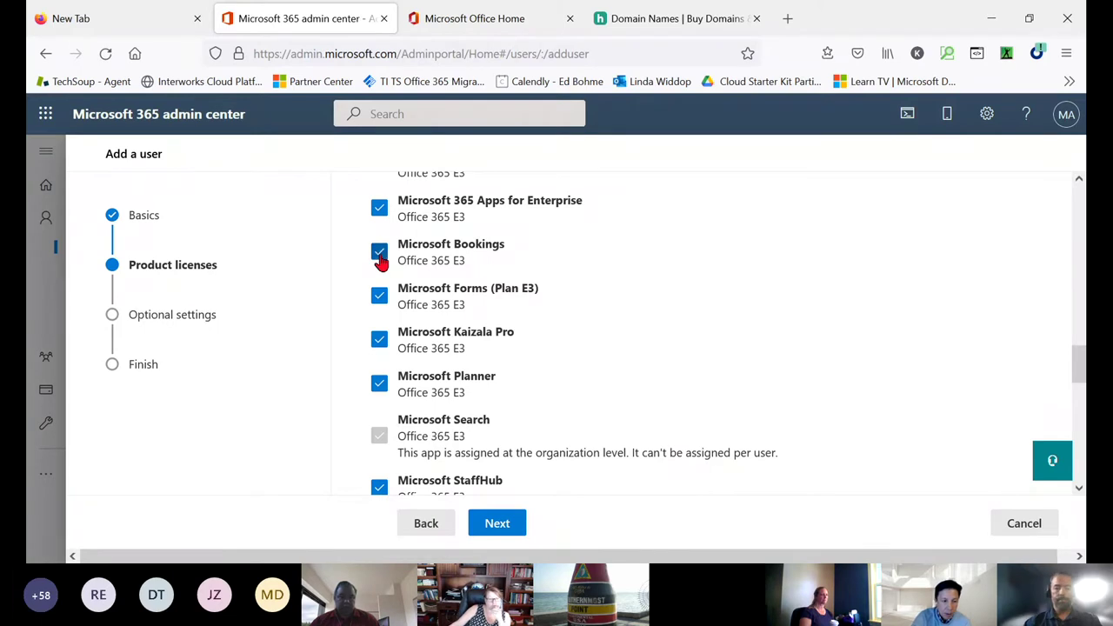
{"action": "scroll", "coordinate": [609, 366], "scroll_direction": "down", "scroll_amount": 4}
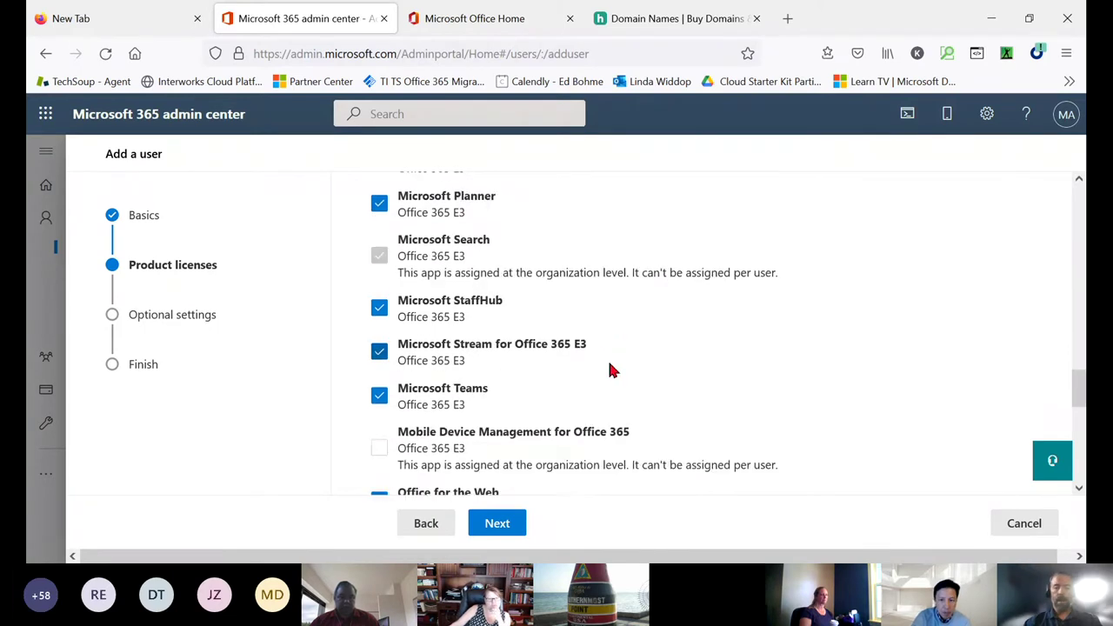
Step: Move to Optional settings and look through the Profile info fields without filling any in
{"action": "left_click", "coordinate": [497, 524]}
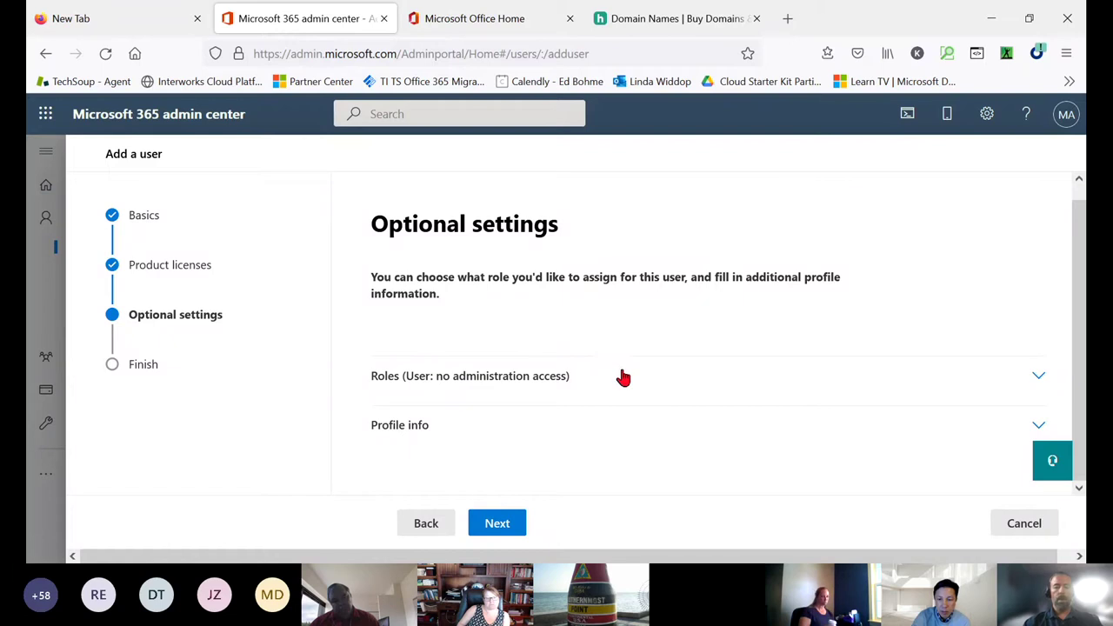
{"action": "left_click", "coordinate": [445, 435]}
{"action": "scroll", "coordinate": [605, 430], "scroll_direction": "down", "scroll_amount": 3}
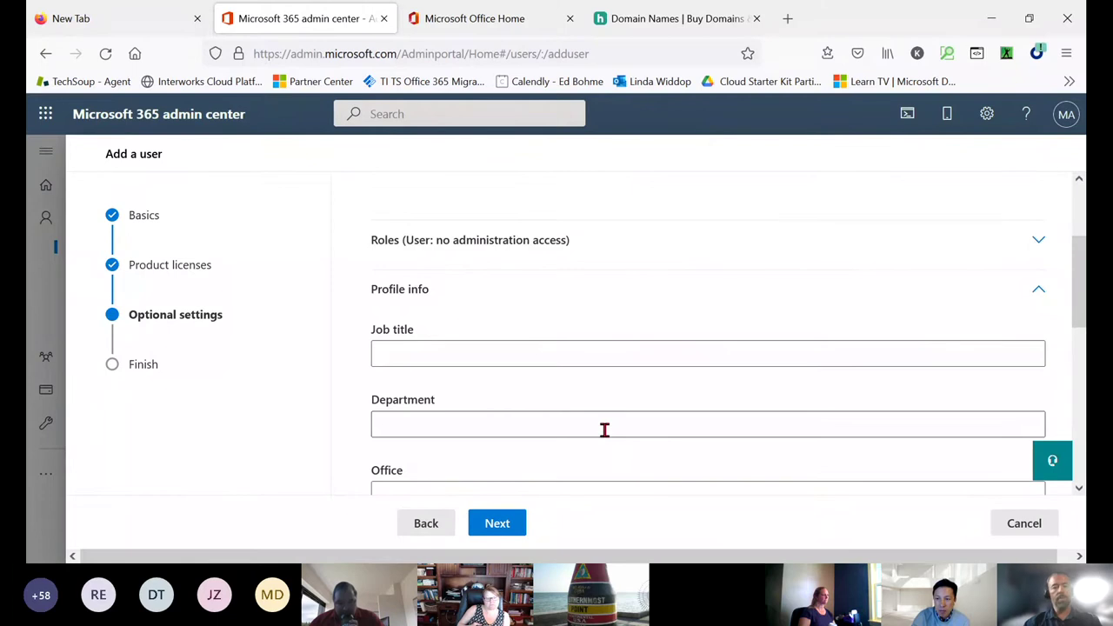
{"action": "scroll", "coordinate": [493, 361], "scroll_direction": "down", "scroll_amount": 2}
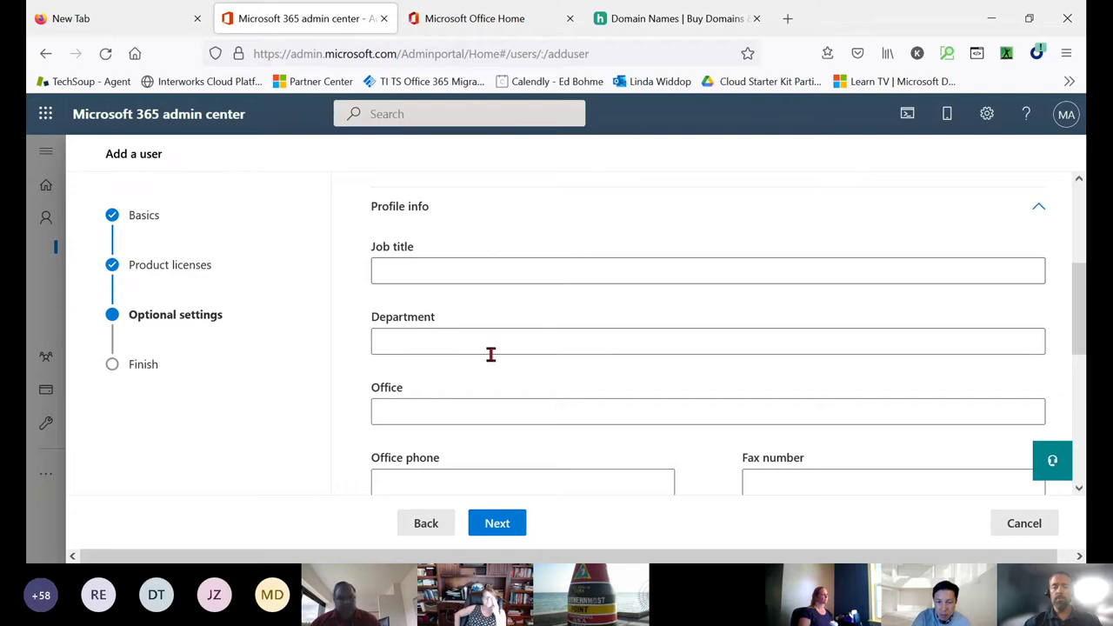
{"action": "scroll", "coordinate": [490, 352], "scroll_direction": "down", "scroll_amount": 3}
{"action": "scroll", "coordinate": [490, 352], "scroll_direction": "down", "scroll_amount": 1}
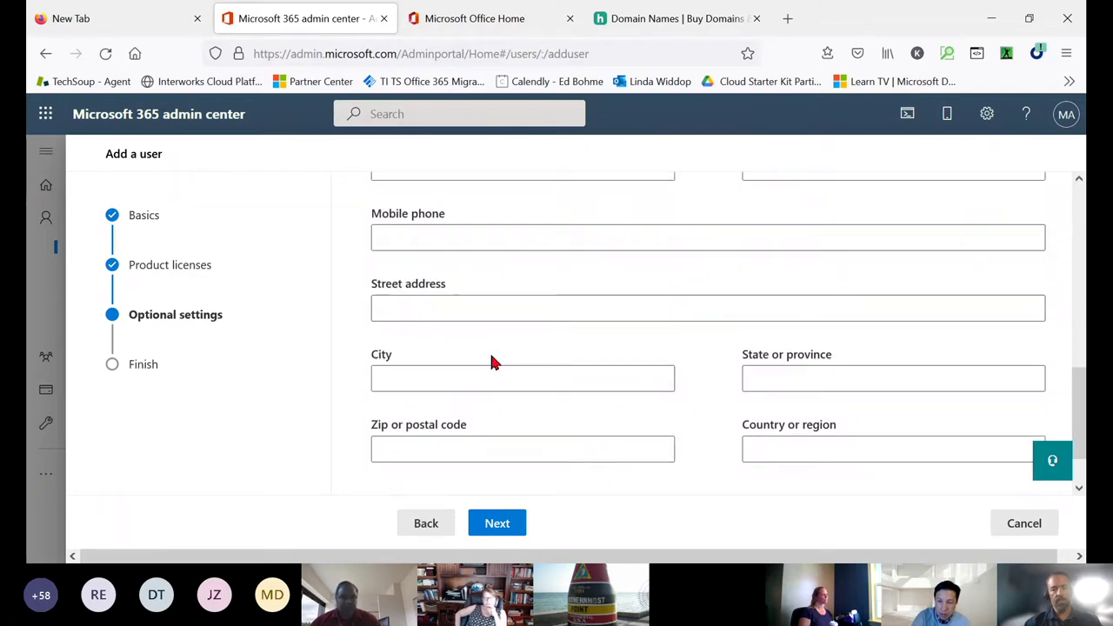
{"action": "scroll", "coordinate": [491, 357], "scroll_direction": "up", "scroll_amount": 6}
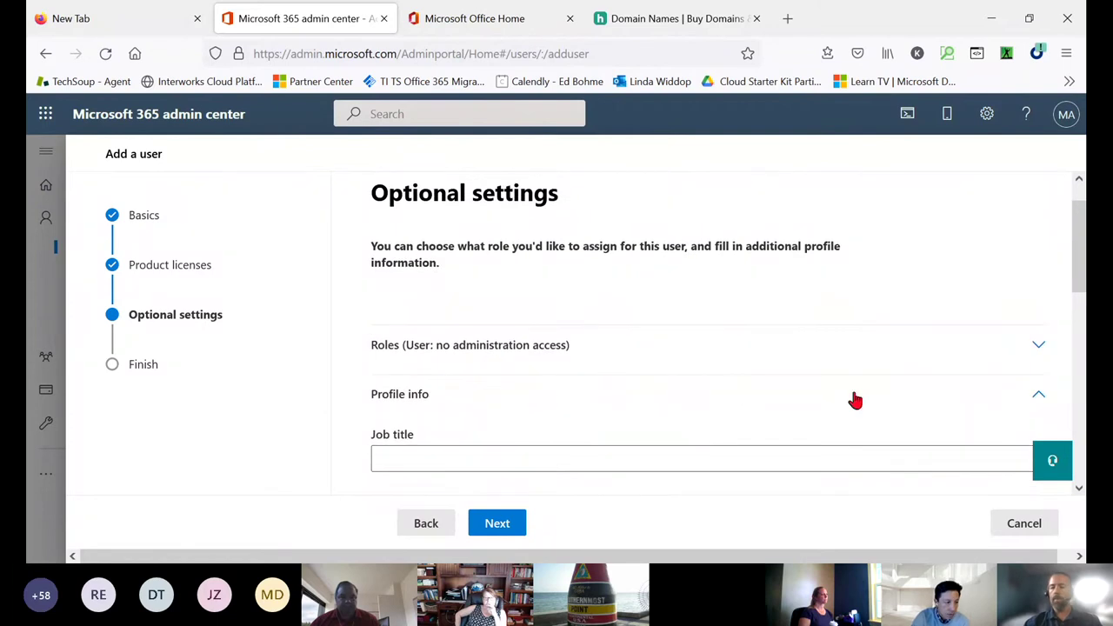
{"action": "left_click", "coordinate": [1037, 400]}
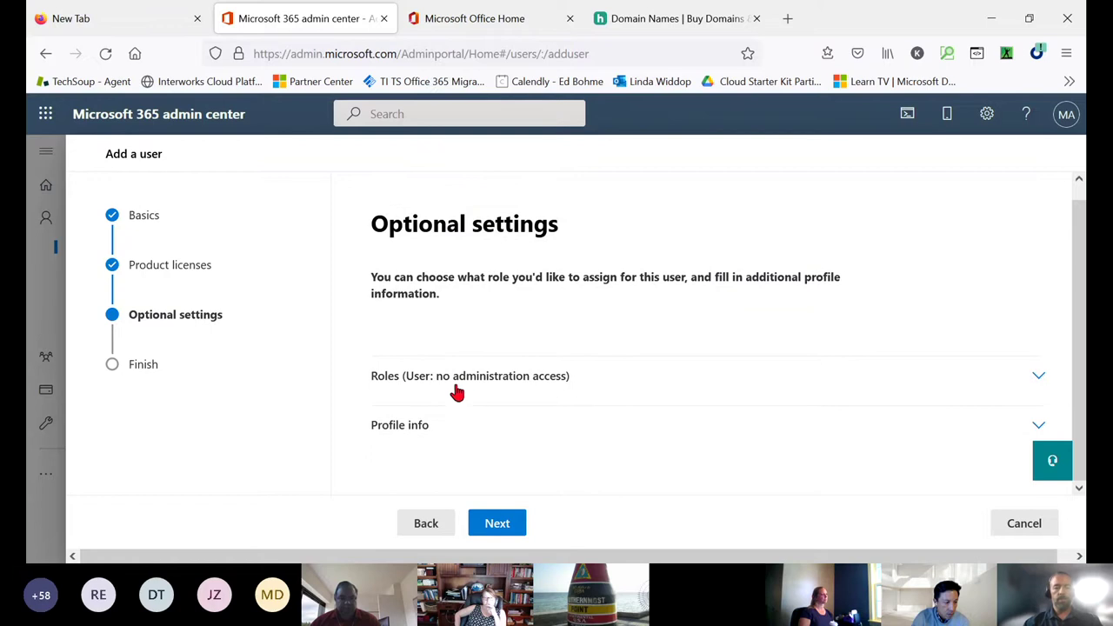
Step: Review the Roles choices, keeping User (no administration access)
{"action": "left_click", "coordinate": [592, 387]}
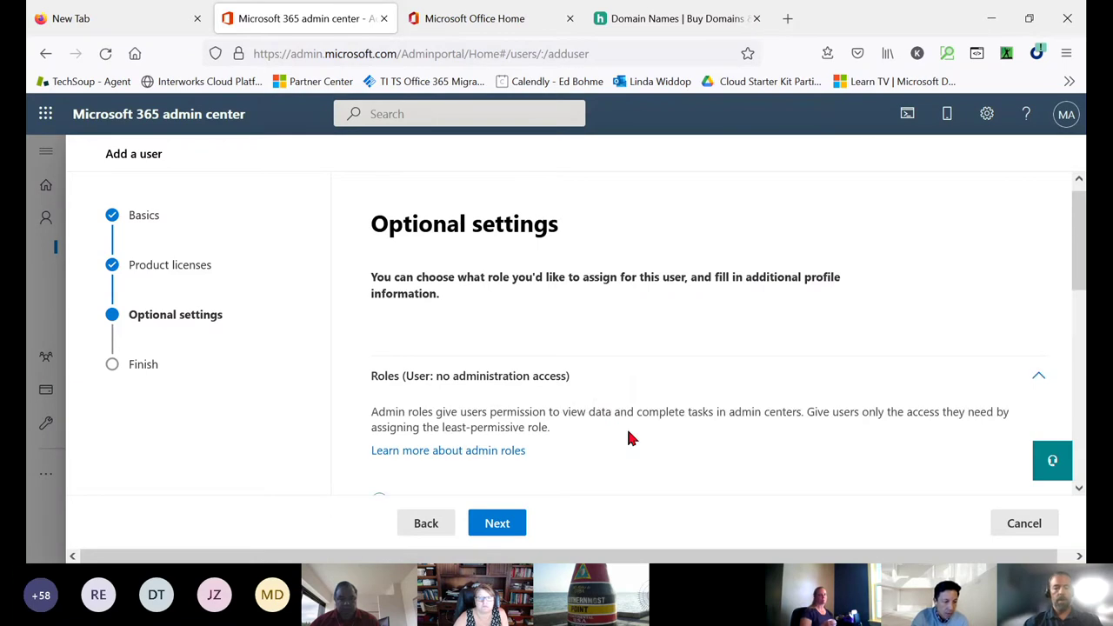
{"action": "scroll", "coordinate": [629, 438], "scroll_direction": "down", "scroll_amount": 2}
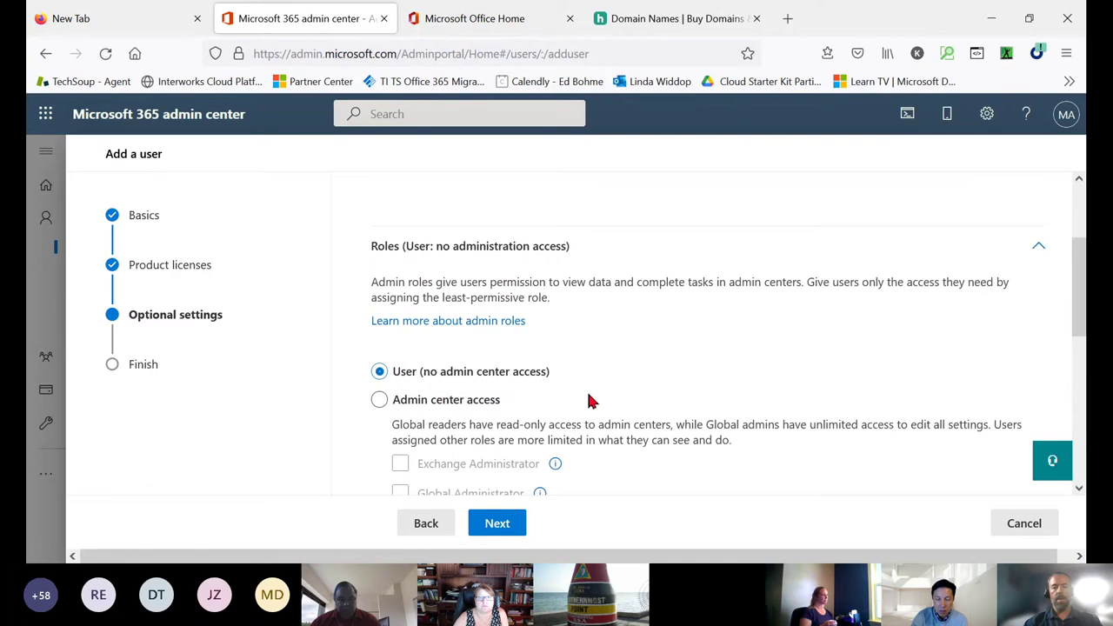
{"action": "scroll", "coordinate": [589, 399], "scroll_direction": "up", "scroll_amount": 1}
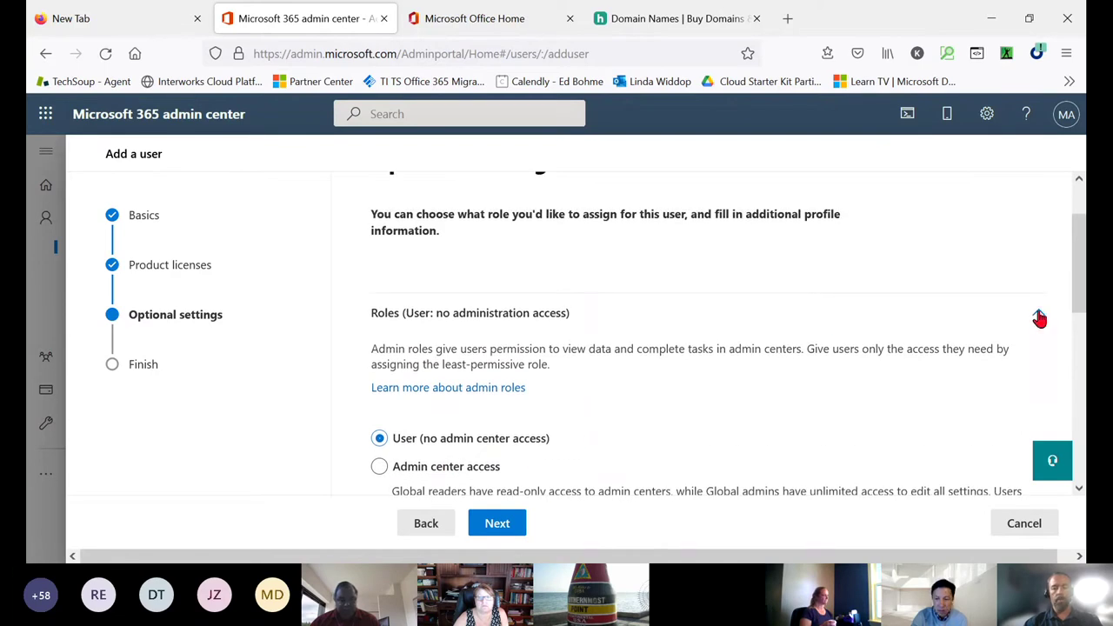
{"action": "left_click", "coordinate": [1041, 319]}
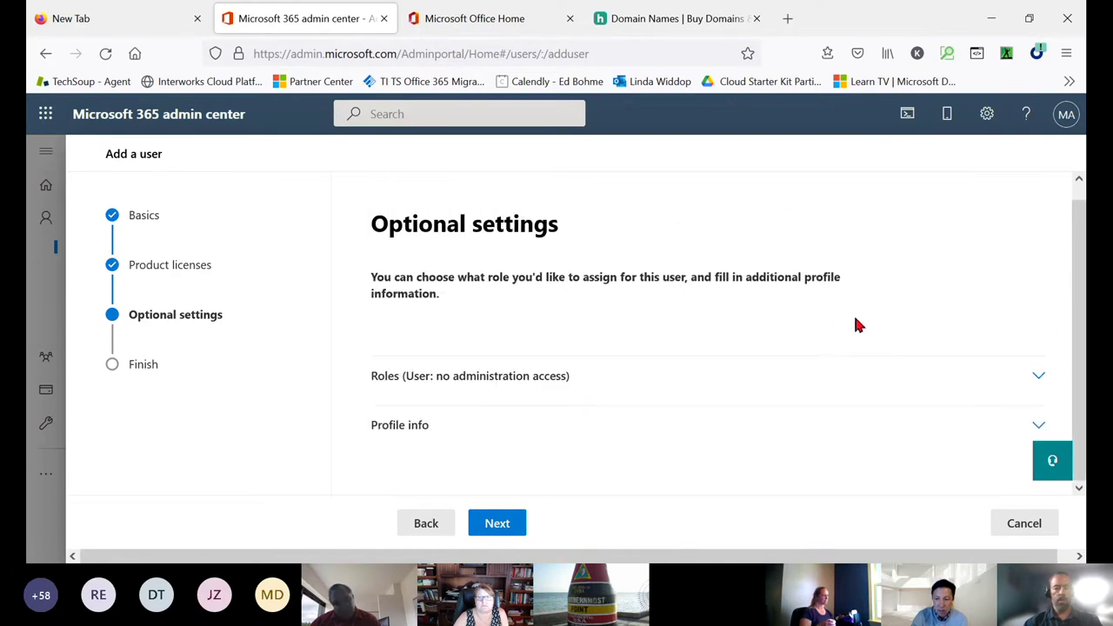
Step: Review the summary, finish adding the Office 365 E3 user, and close the wizard
{"action": "left_click", "coordinate": [503, 523]}
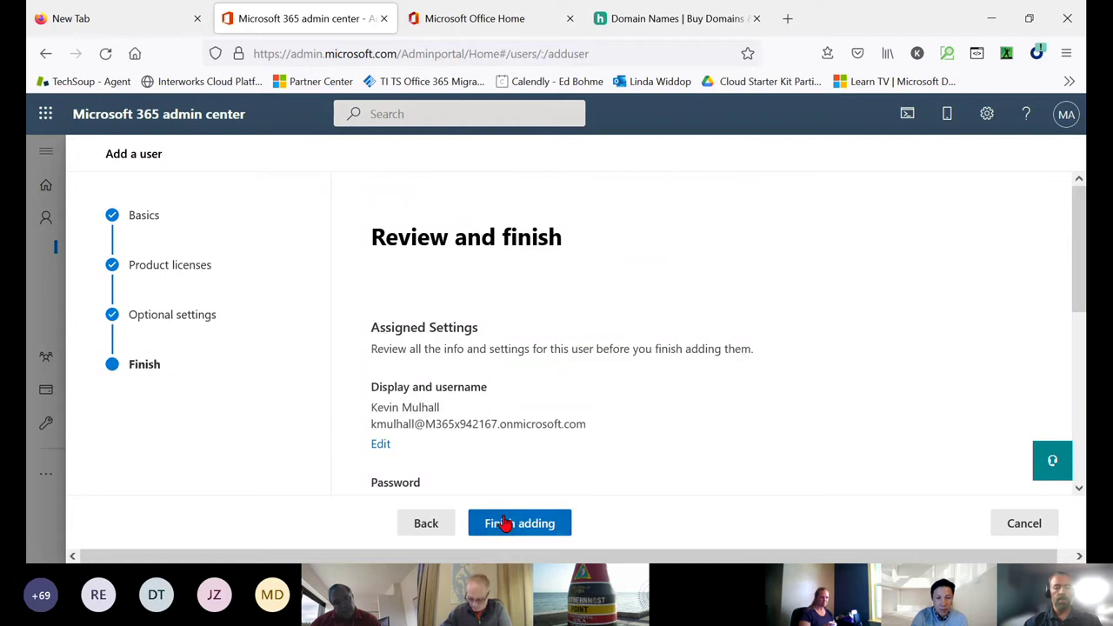
{"action": "scroll", "coordinate": [610, 474], "scroll_direction": "down", "scroll_amount": 5}
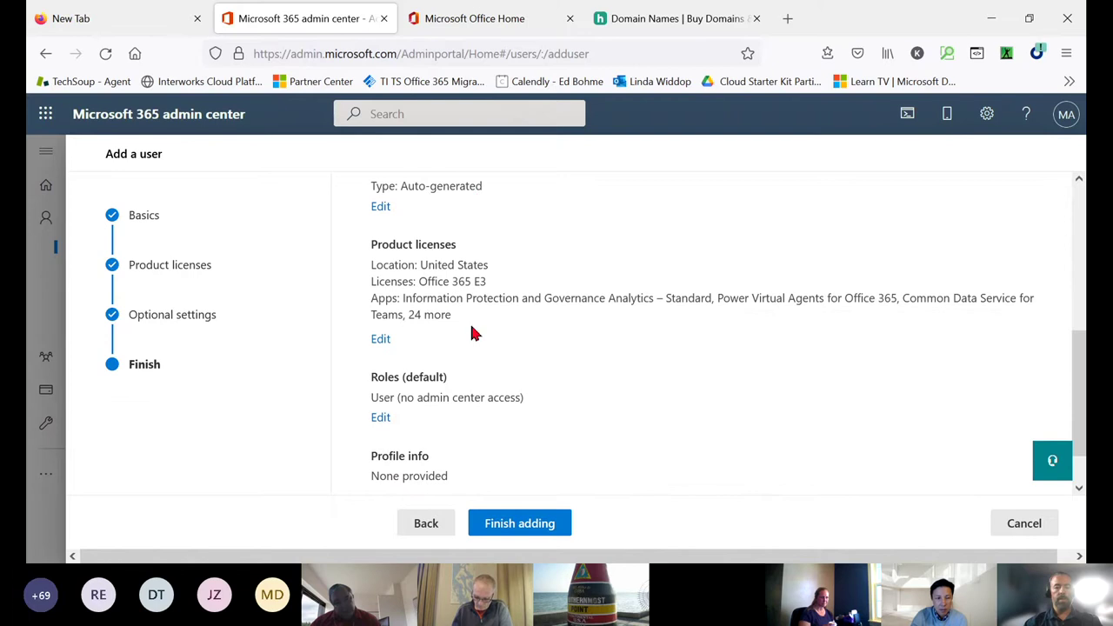
{"action": "scroll", "coordinate": [572, 251], "scroll_direction": "up", "scroll_amount": 2}
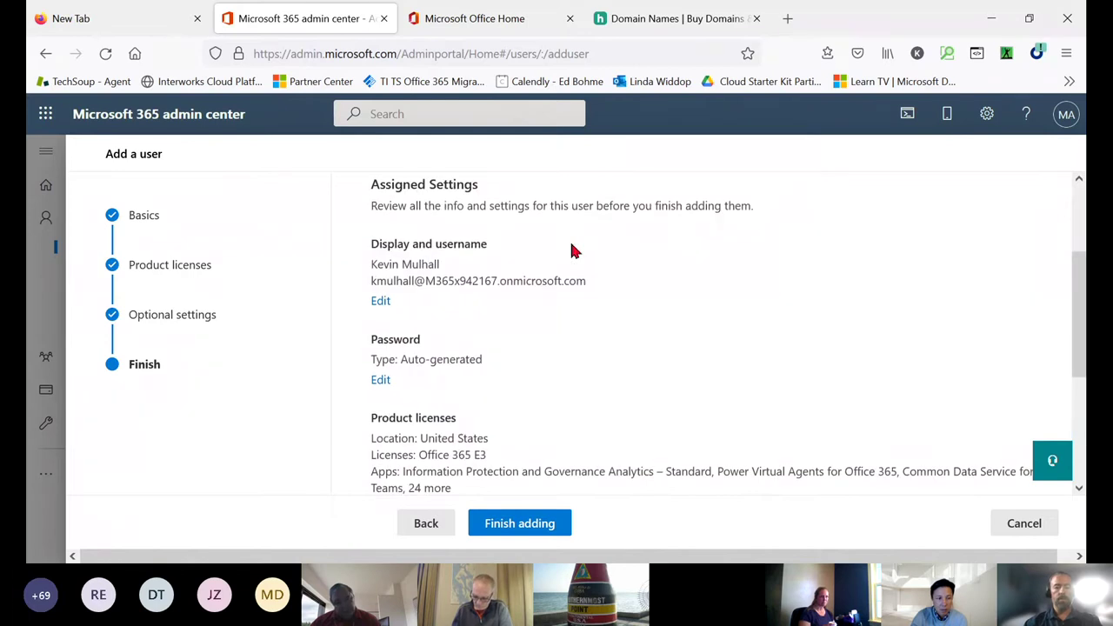
{"action": "scroll", "coordinate": [559, 396], "scroll_direction": "down", "scroll_amount": 2}
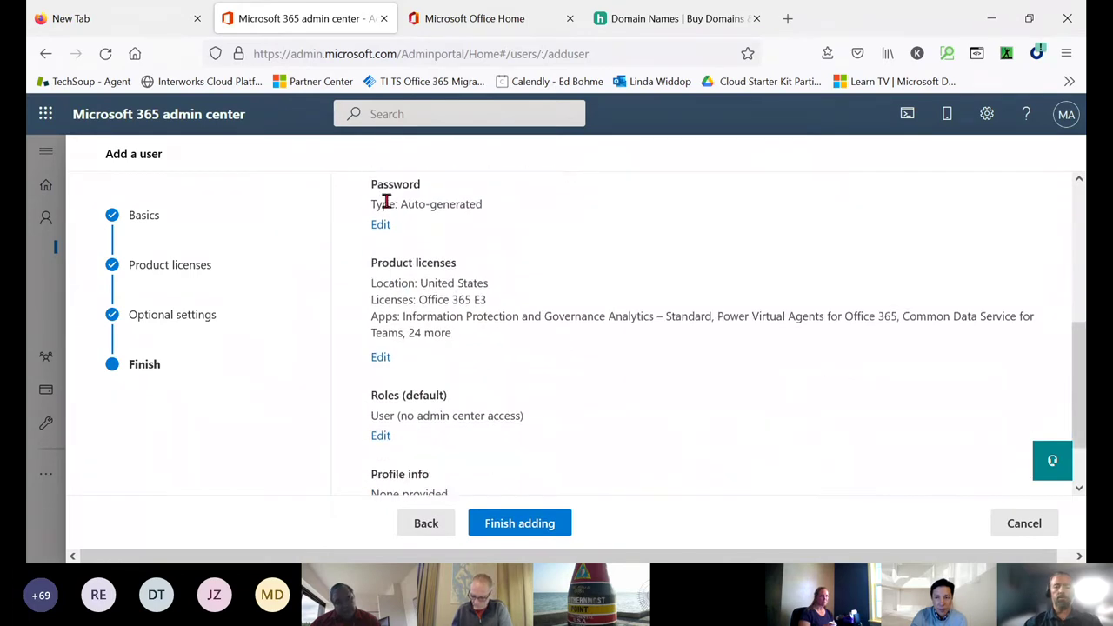
{"action": "scroll", "coordinate": [585, 399], "scroll_direction": "down", "scroll_amount": 1}
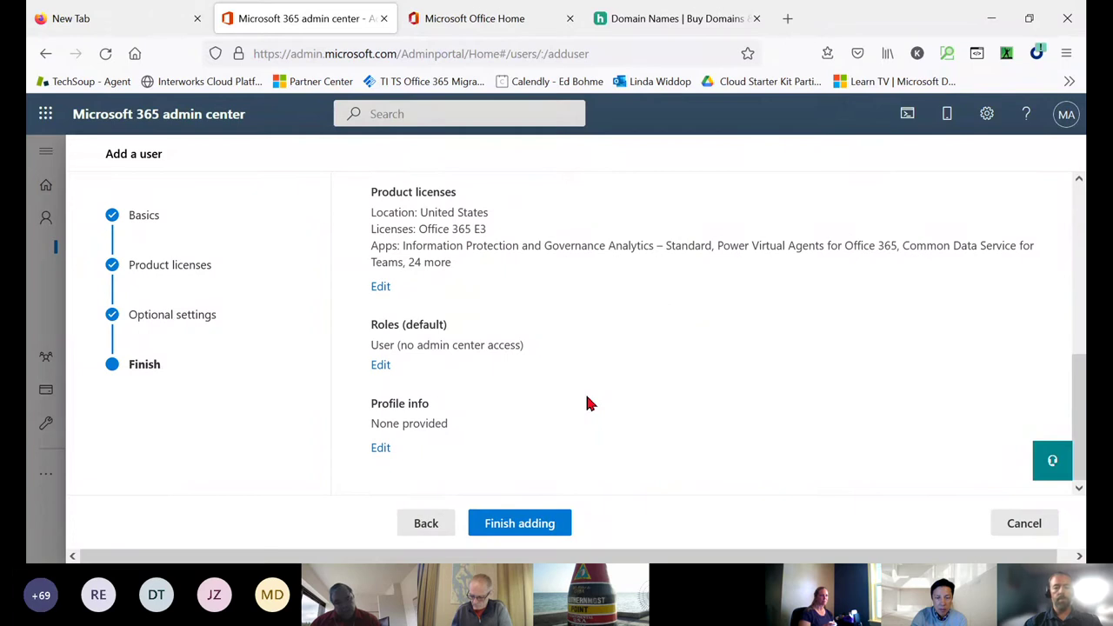
{"action": "left_click", "coordinate": [534, 525]}
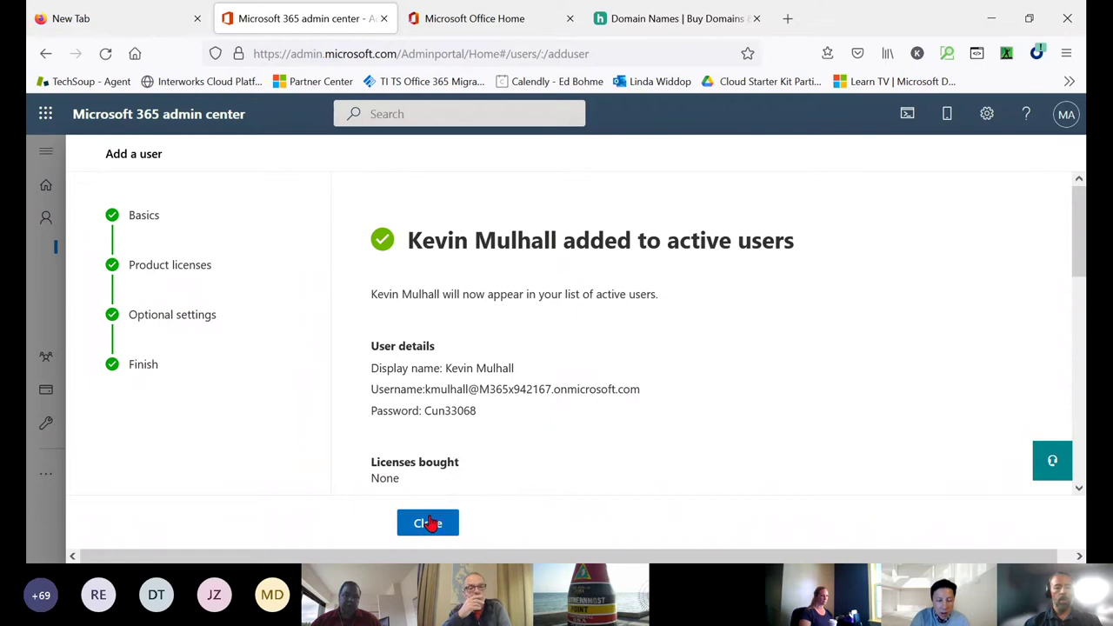
{"action": "left_click", "coordinate": [428, 523]}
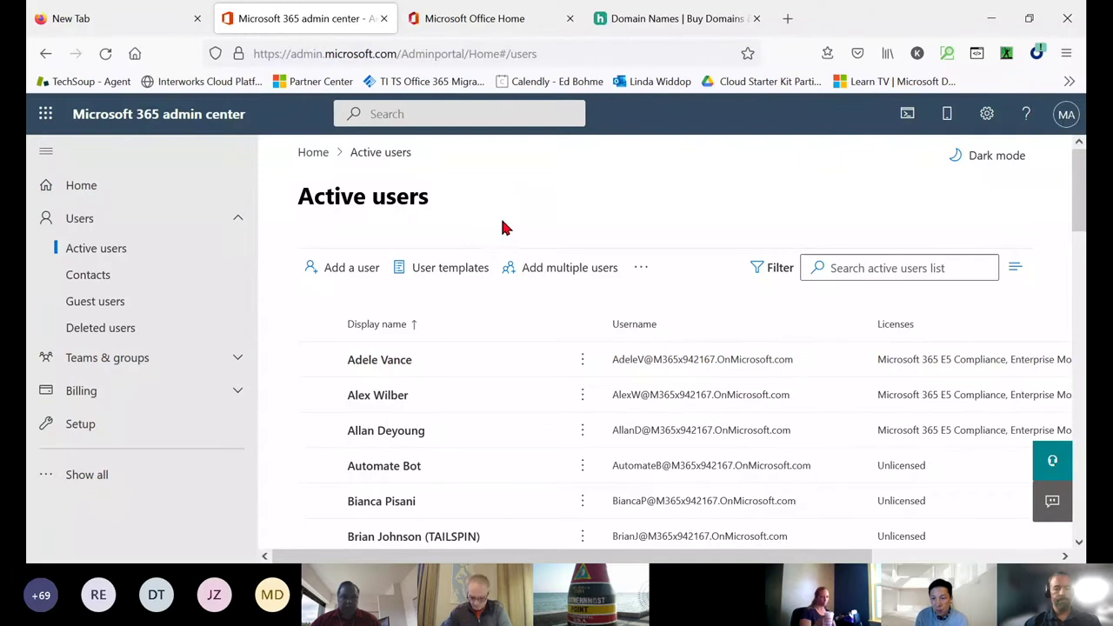
Step: Scroll the Active users list down to the new user's Office 365 E3 row
{"action": "scroll", "coordinate": [507, 201], "scroll_direction": "down", "scroll_amount": 4}
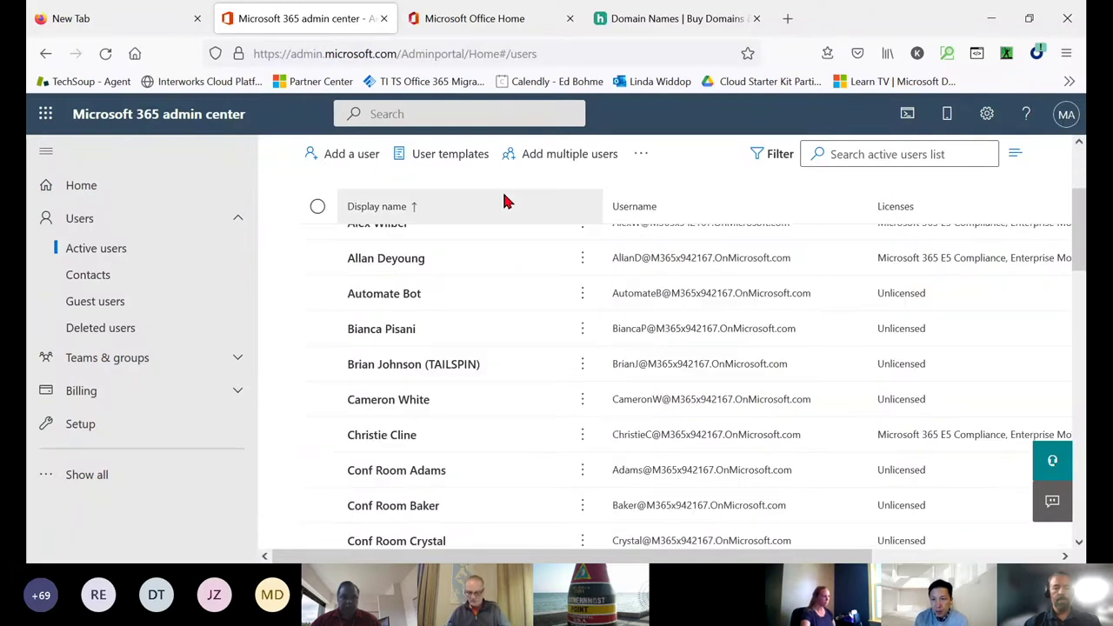
{"action": "scroll", "coordinate": [507, 200], "scroll_direction": "down", "scroll_amount": 4}
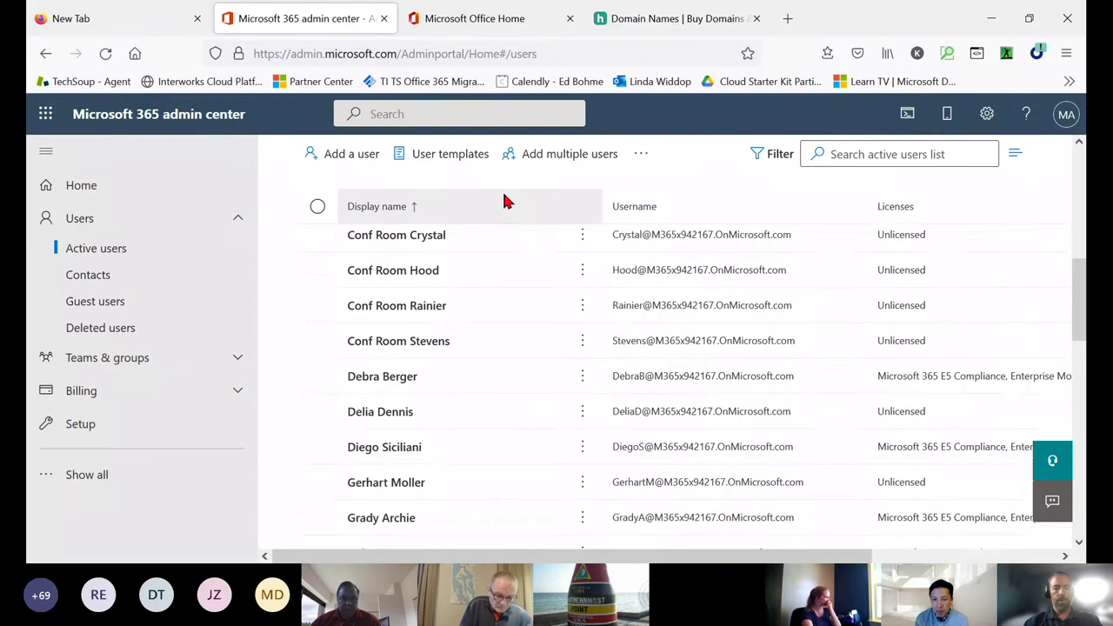
{"action": "scroll", "coordinate": [507, 201], "scroll_direction": "down", "scroll_amount": 2}
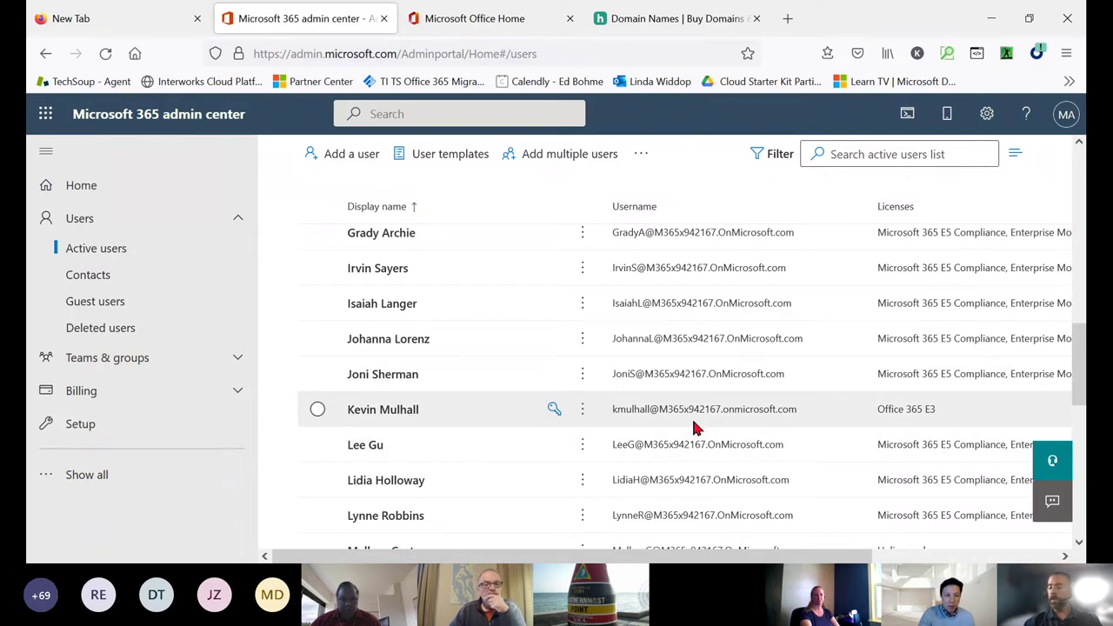
Step: Open the new user's details pane and scroll to Roles showing No administrator access
{"action": "left_click", "coordinate": [398, 415]}
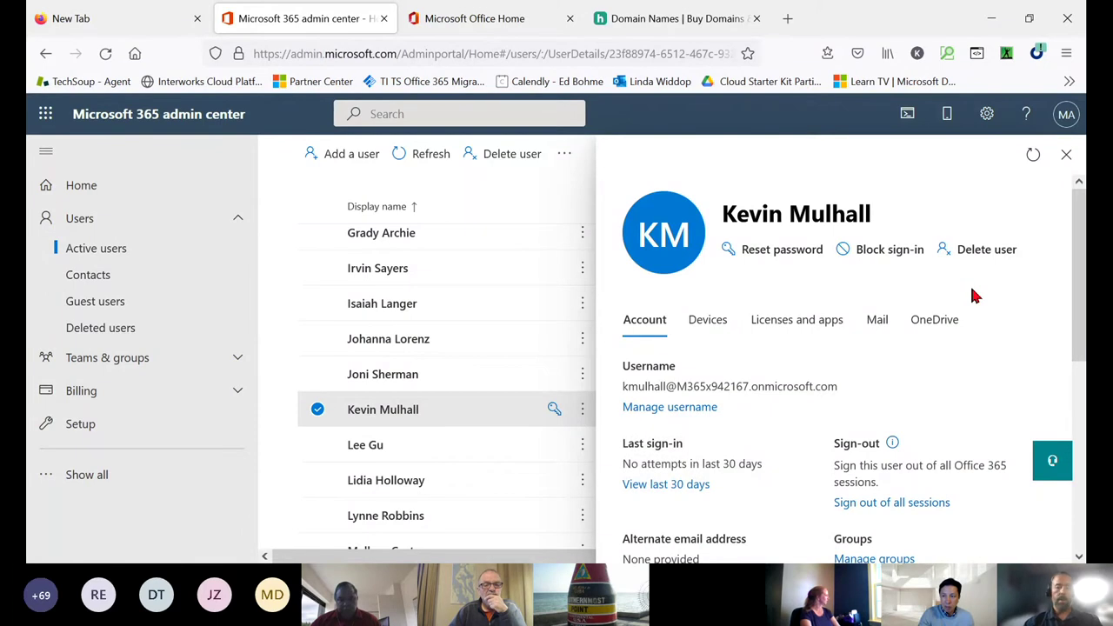
{"action": "scroll", "coordinate": [975, 296], "scroll_direction": "down", "scroll_amount": 3}
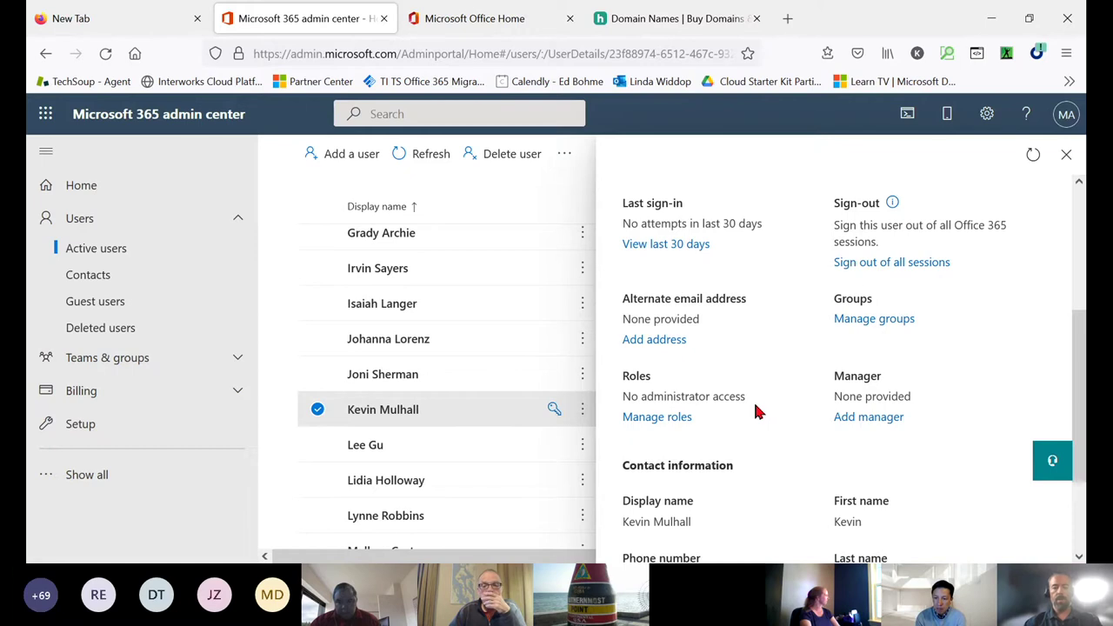
Step: In the new user's Manage roles panel, switch from User to Admin center access
{"action": "left_click", "coordinate": [672, 420]}
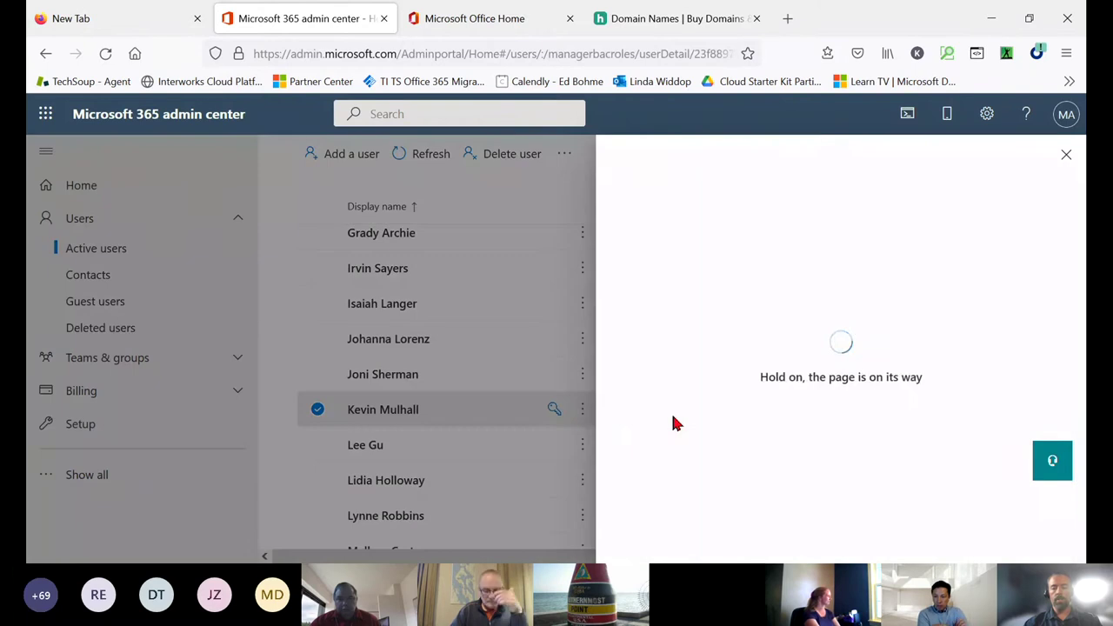
{"action": "scroll", "coordinate": [944, 385], "scroll_direction": "down", "scroll_amount": 2}
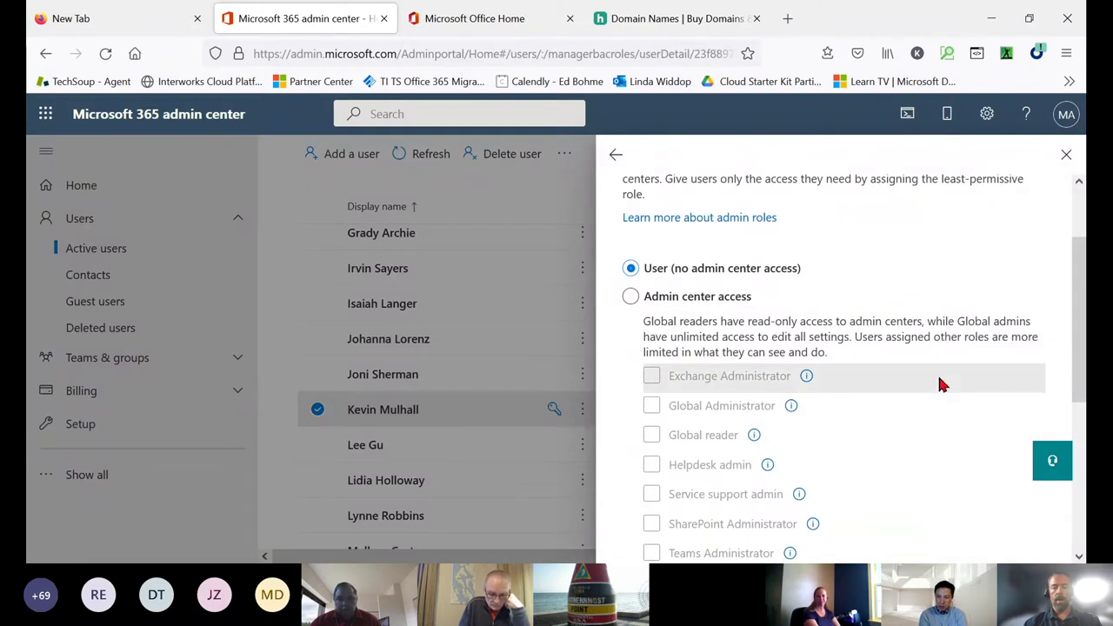
{"action": "left_click", "coordinate": [630, 298]}
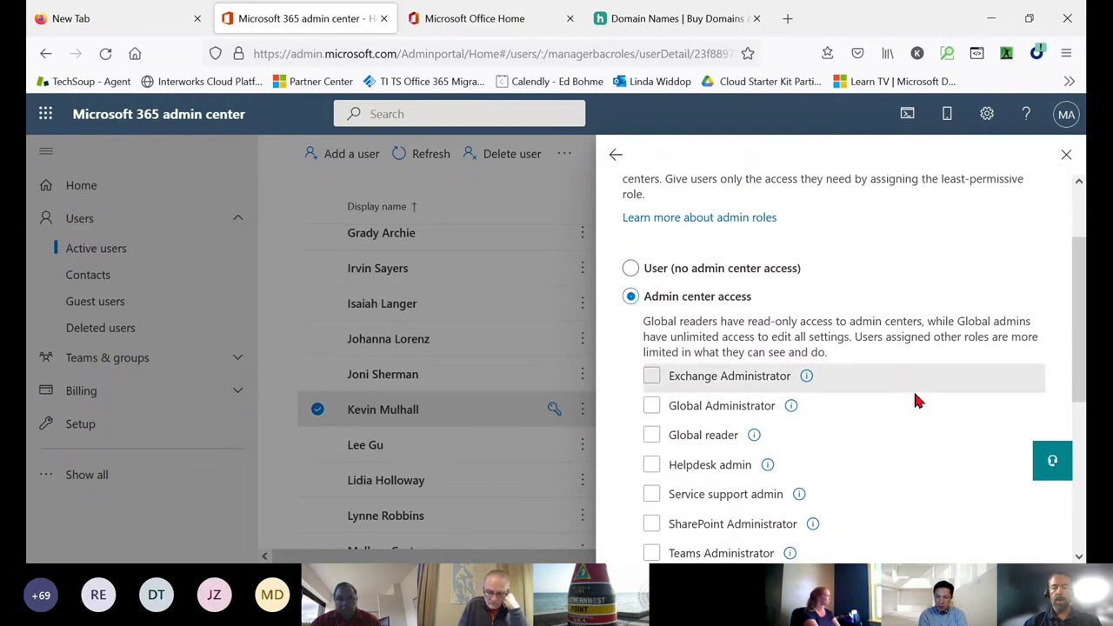
{"action": "scroll", "coordinate": [915, 398], "scroll_direction": "down", "scroll_amount": 1}
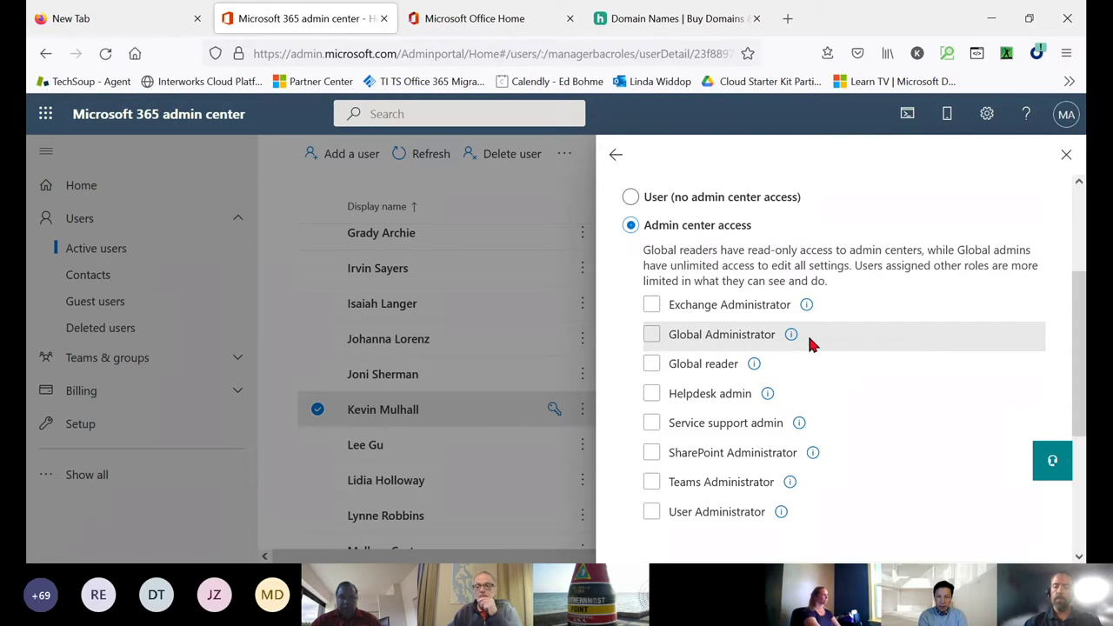
{"action": "mouse_move", "coordinate": [799, 339]}
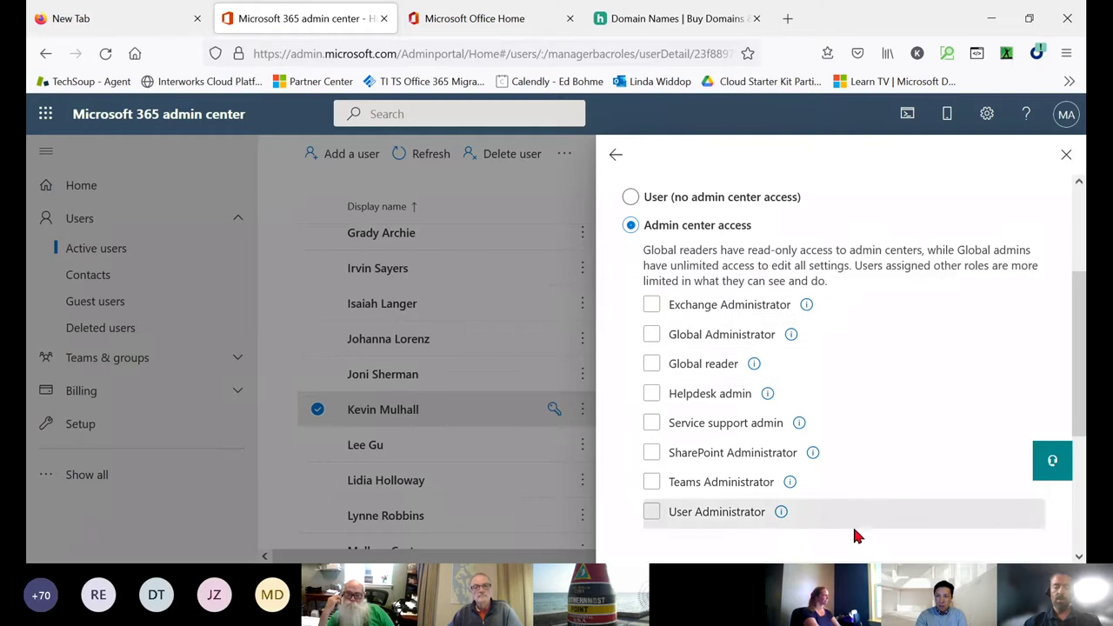
{"action": "mouse_move", "coordinate": [782, 519]}
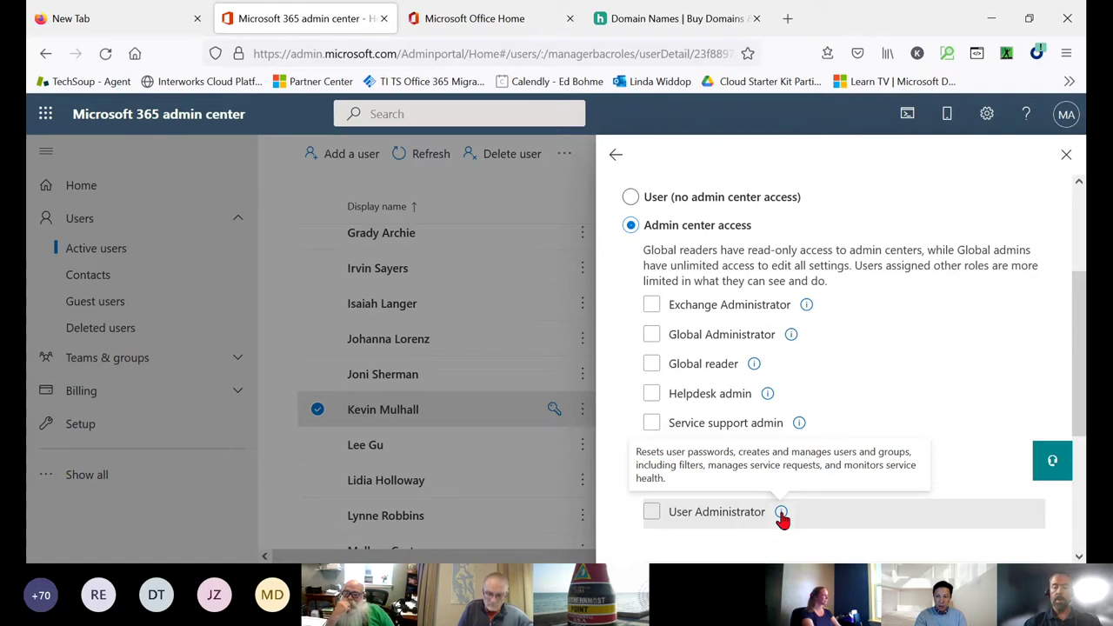
{"action": "mouse_move", "coordinate": [800, 425]}
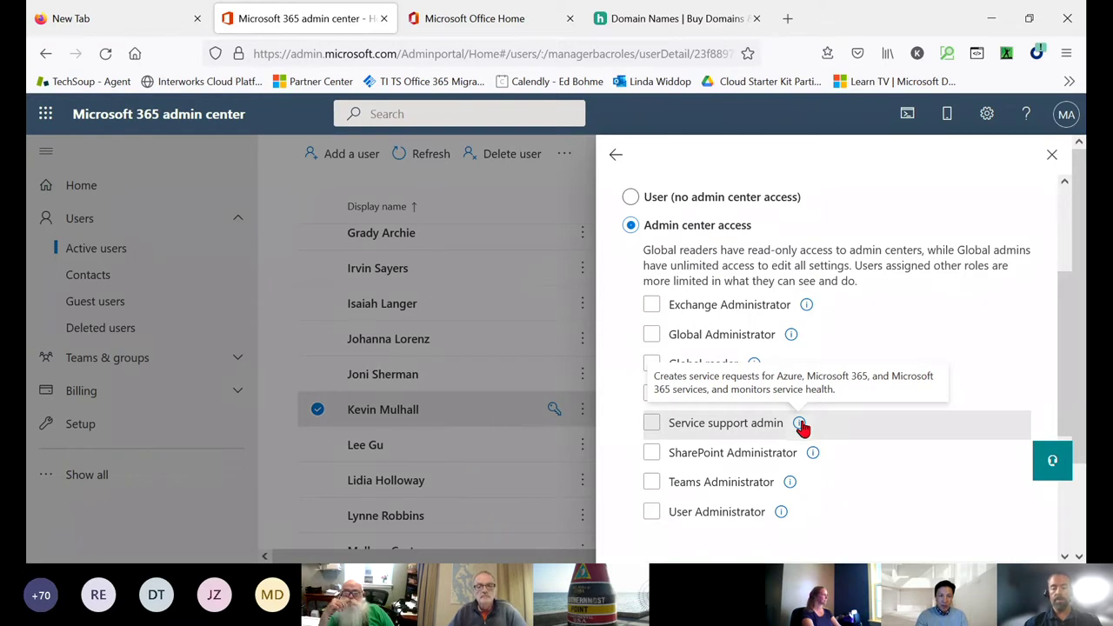
{"action": "mouse_move", "coordinate": [766, 396]}
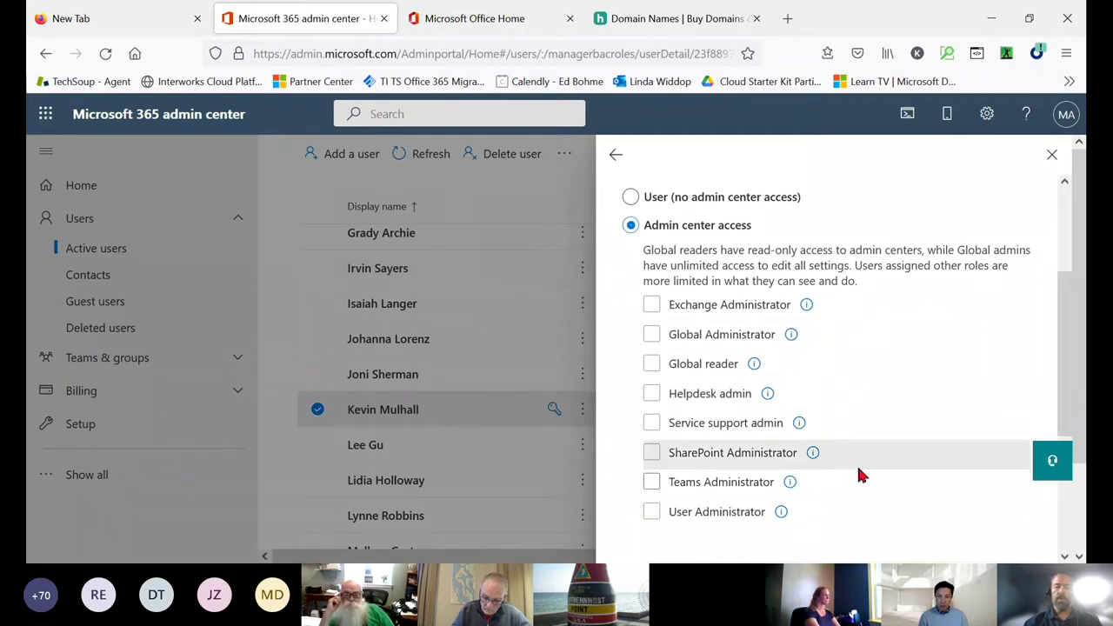
{"action": "scroll", "coordinate": [870, 474], "scroll_direction": "down", "scroll_amount": 3}
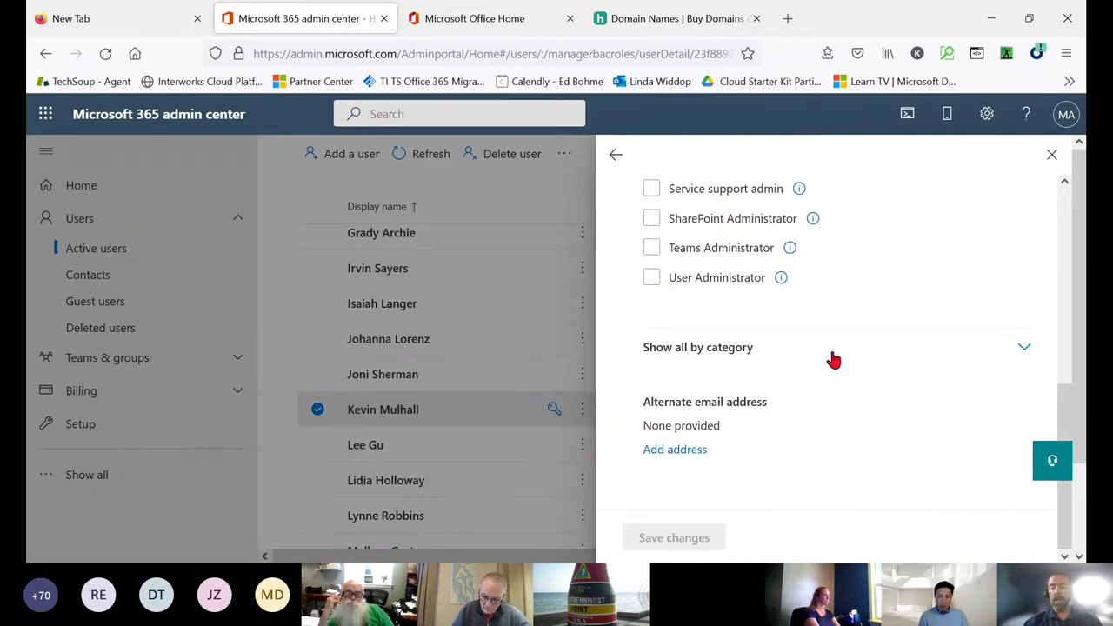
Step: Expand Show all by category to browse the admin roles, then collapse the list again
{"action": "left_click", "coordinate": [833, 352]}
{"action": "scroll", "coordinate": [940, 467], "scroll_direction": "down", "scroll_amount": 3}
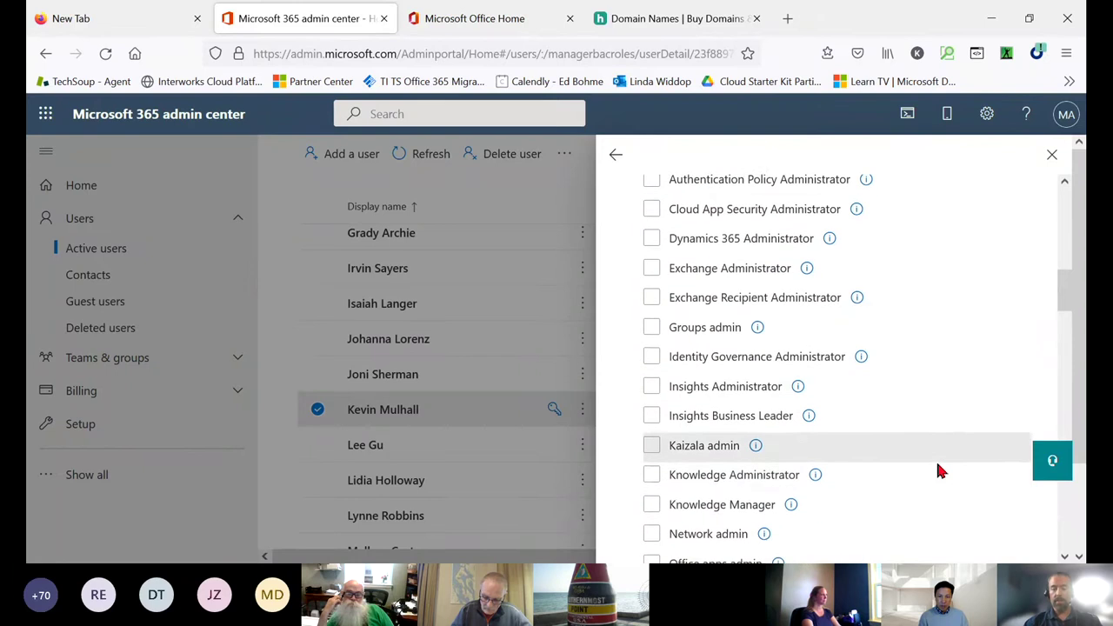
{"action": "scroll", "coordinate": [939, 470], "scroll_direction": "up", "scroll_amount": 3}
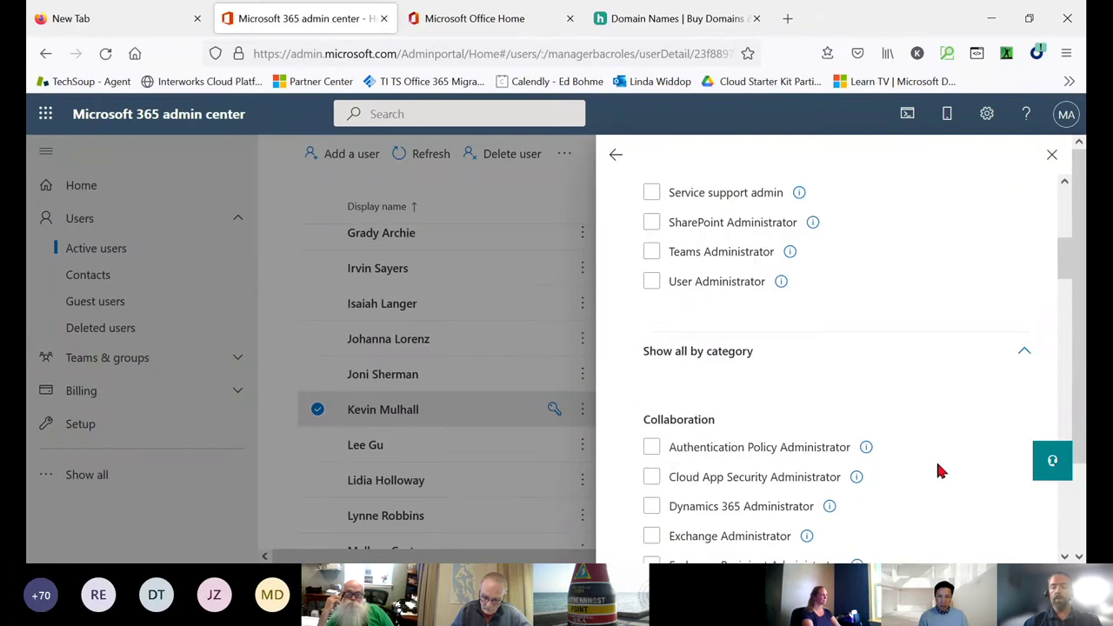
{"action": "left_click", "coordinate": [1022, 365]}
{"action": "scroll", "coordinate": [866, 326], "scroll_direction": "up", "scroll_amount": 3}
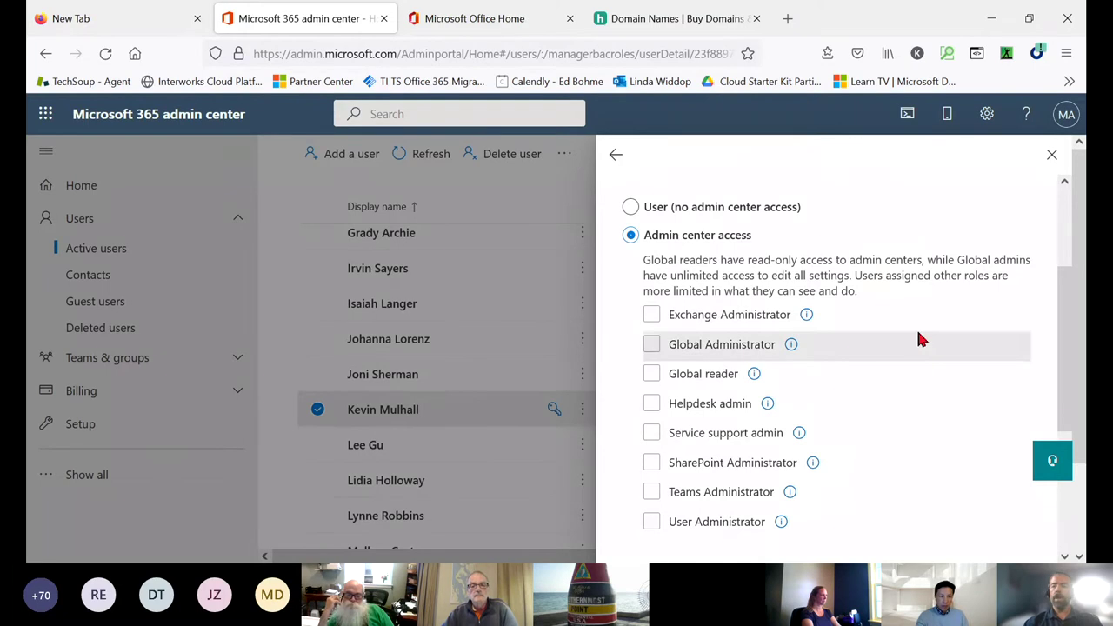
{"action": "scroll", "coordinate": [922, 339], "scroll_direction": "up", "scroll_amount": 1}
{"action": "scroll", "coordinate": [922, 339], "scroll_direction": "down", "scroll_amount": 1}
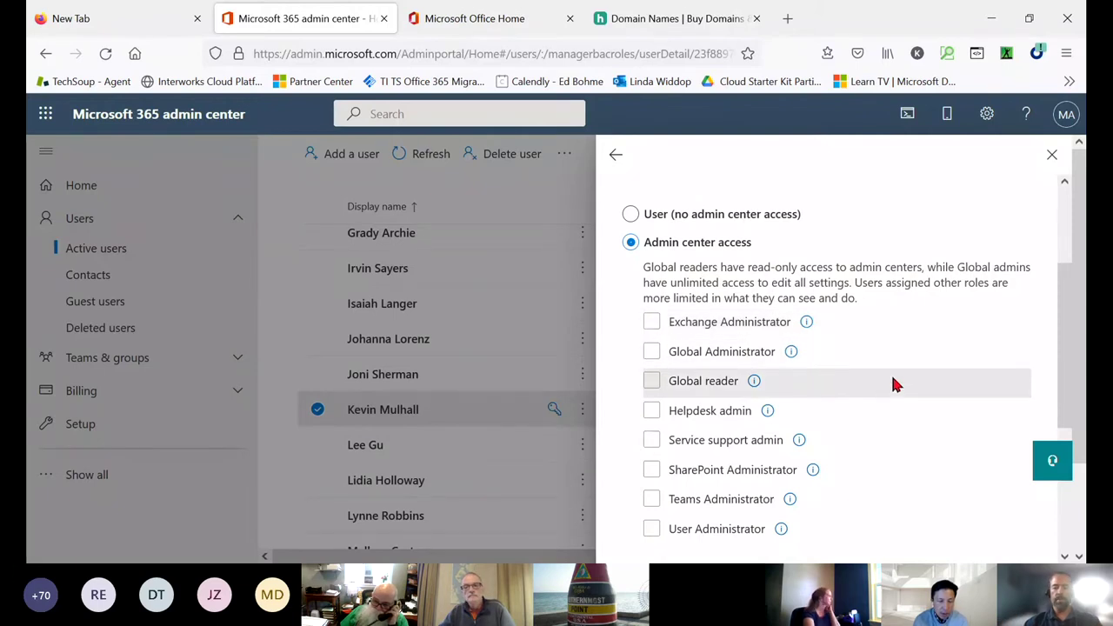
Step: Close the admin roles panel, discarding the unsaved Admin center access change
{"action": "scroll", "coordinate": [850, 383], "scroll_direction": "down", "scroll_amount": 2}
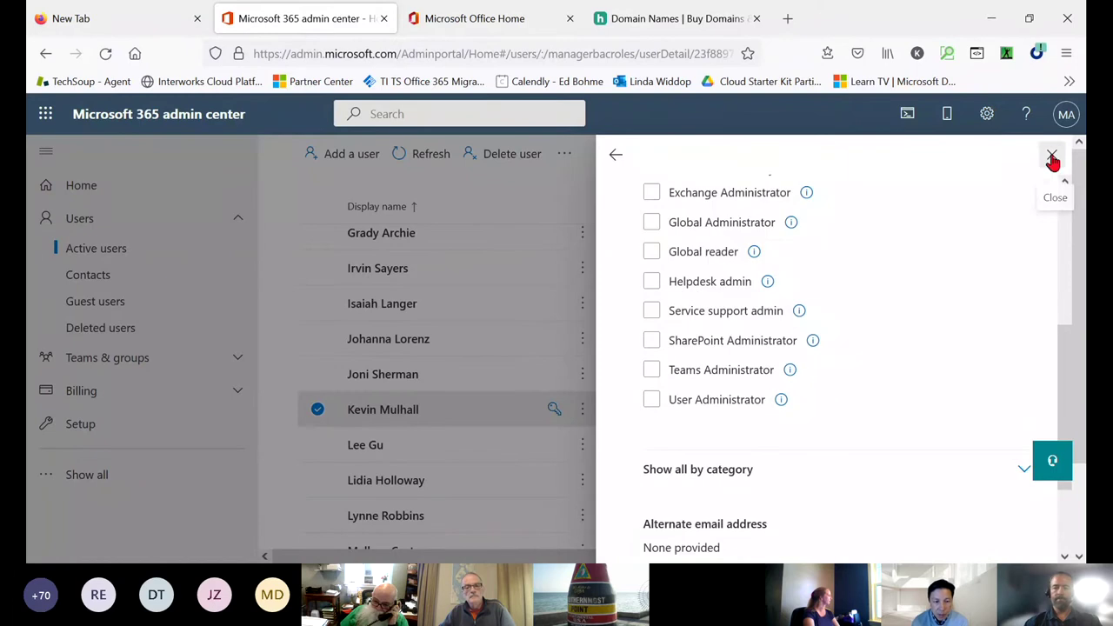
{"action": "left_click", "coordinate": [1052, 155]}
{"action": "left_click", "coordinate": [407, 374]}
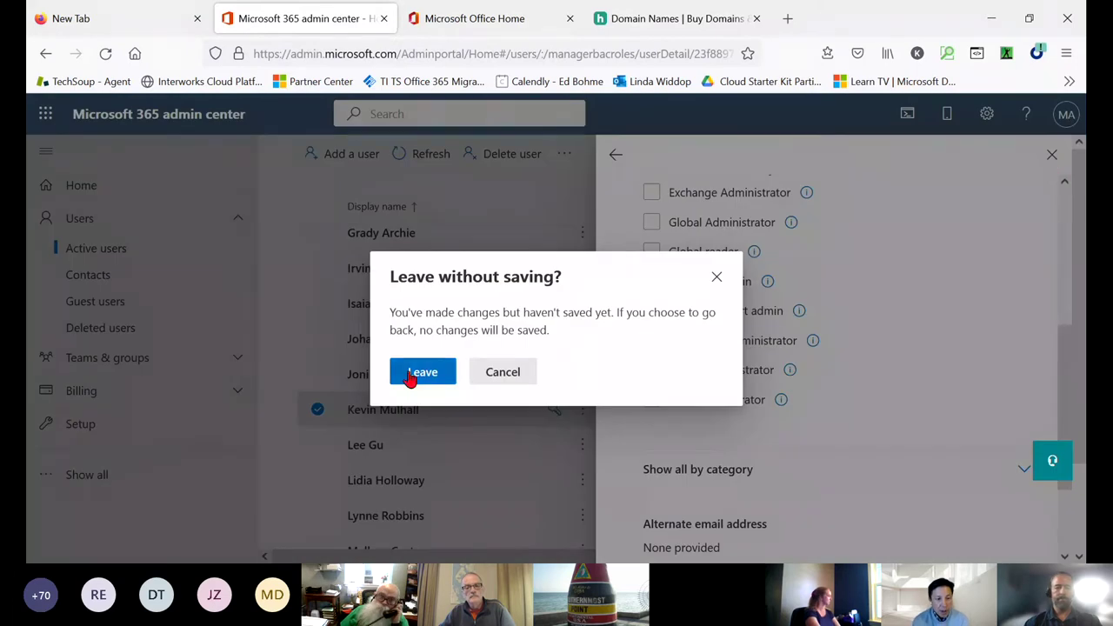
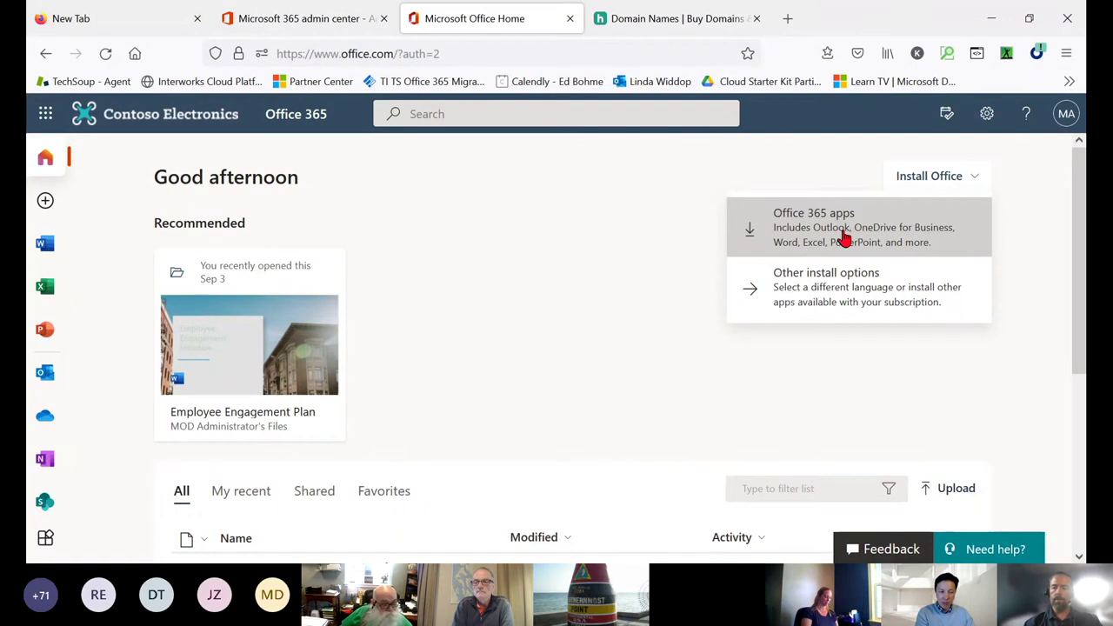
Step: Start the Office 365 apps install, then dismiss the OfficeSetup.exe prompt and the setup guide
{"action": "left_click", "coordinate": [844, 233]}
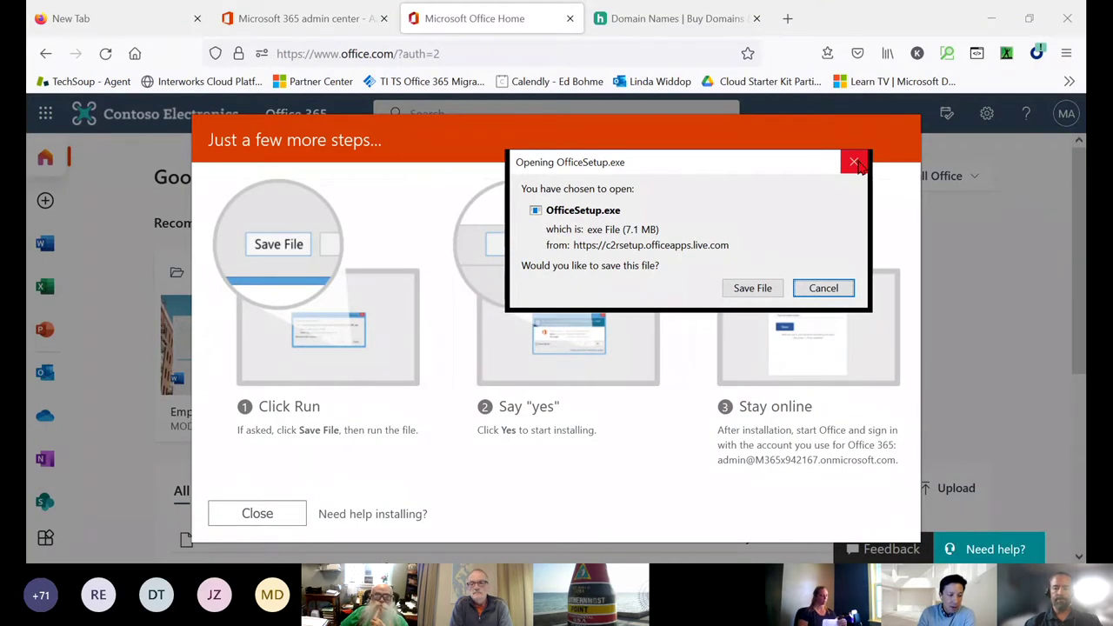
{"action": "left_click", "coordinate": [823, 288]}
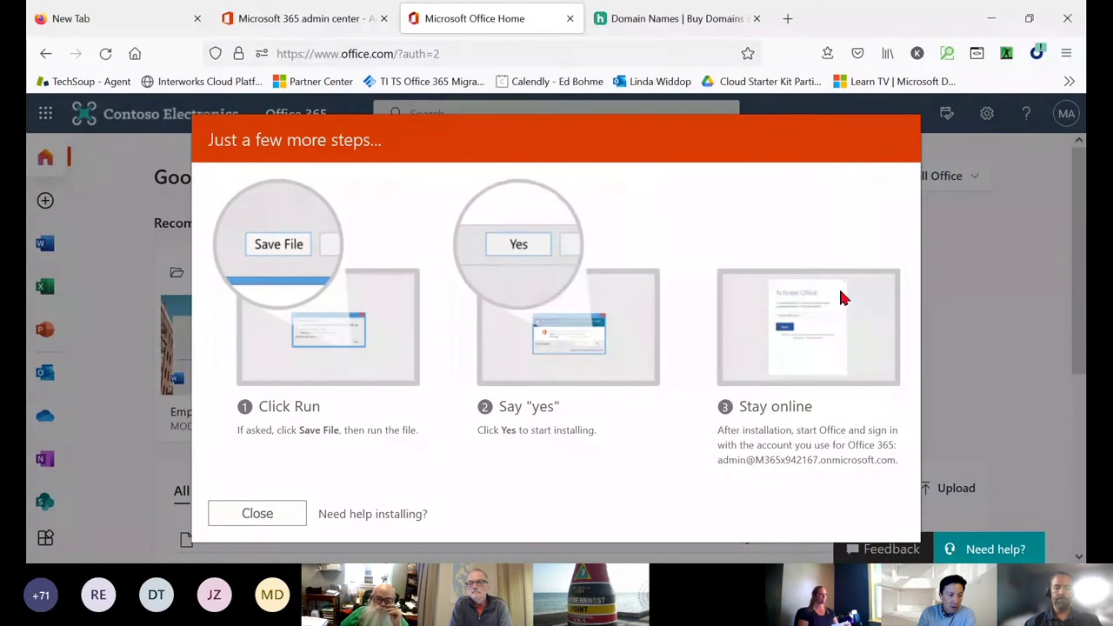
{"action": "left_click", "coordinate": [258, 514]}
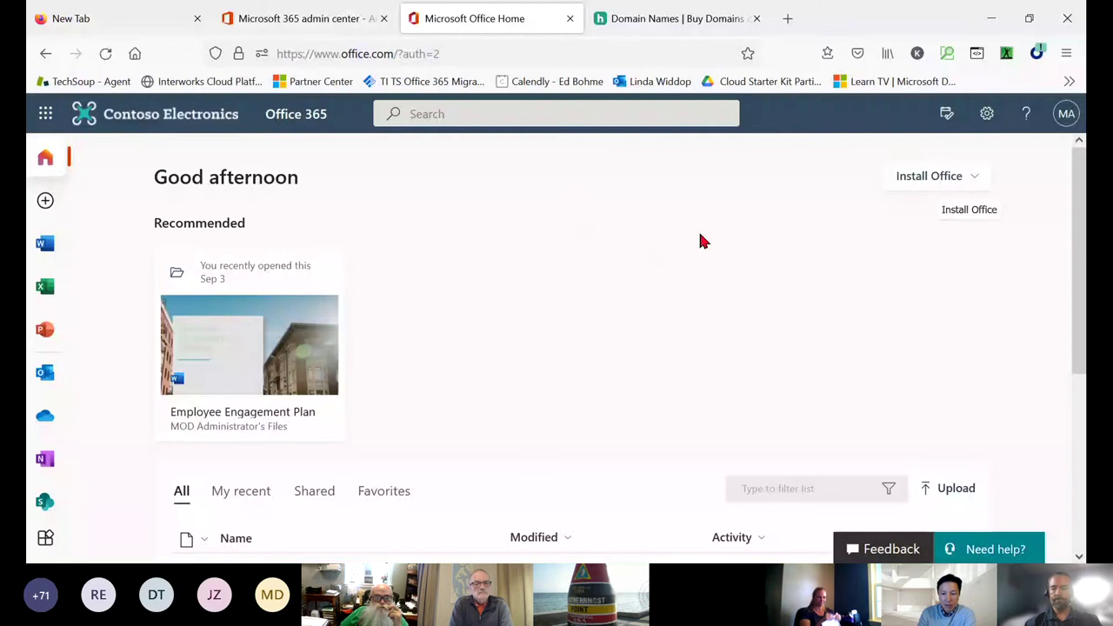
Step: In the admin center, show all navigation and open Settings > Domains, listing M365x942167.onmicrosoft.com
{"action": "left_click", "coordinate": [315, 26]}
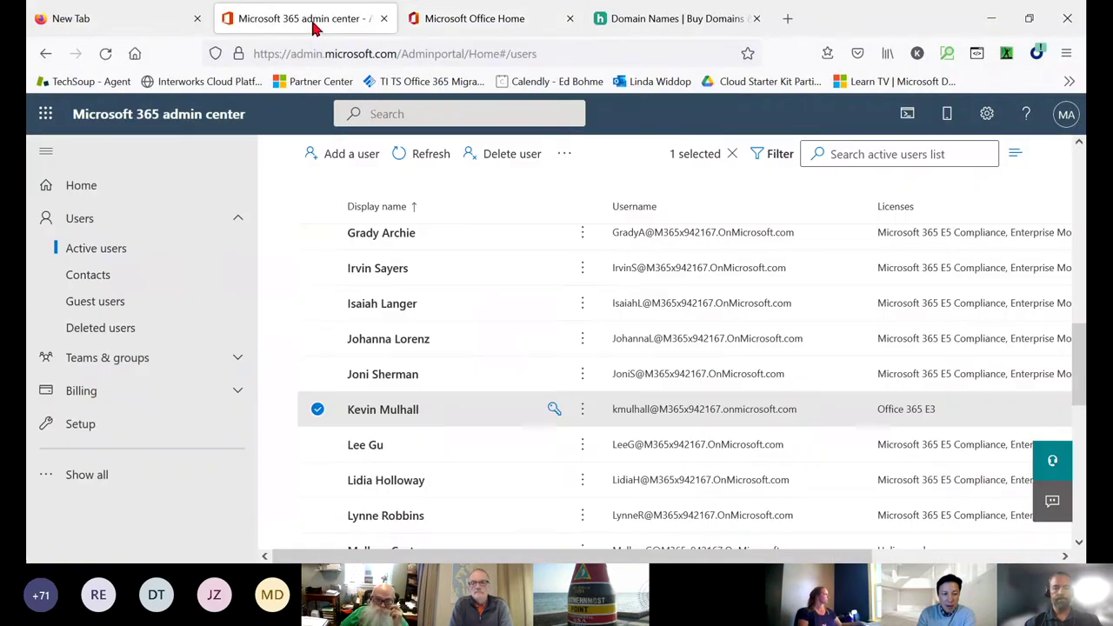
{"action": "left_click", "coordinate": [237, 222]}
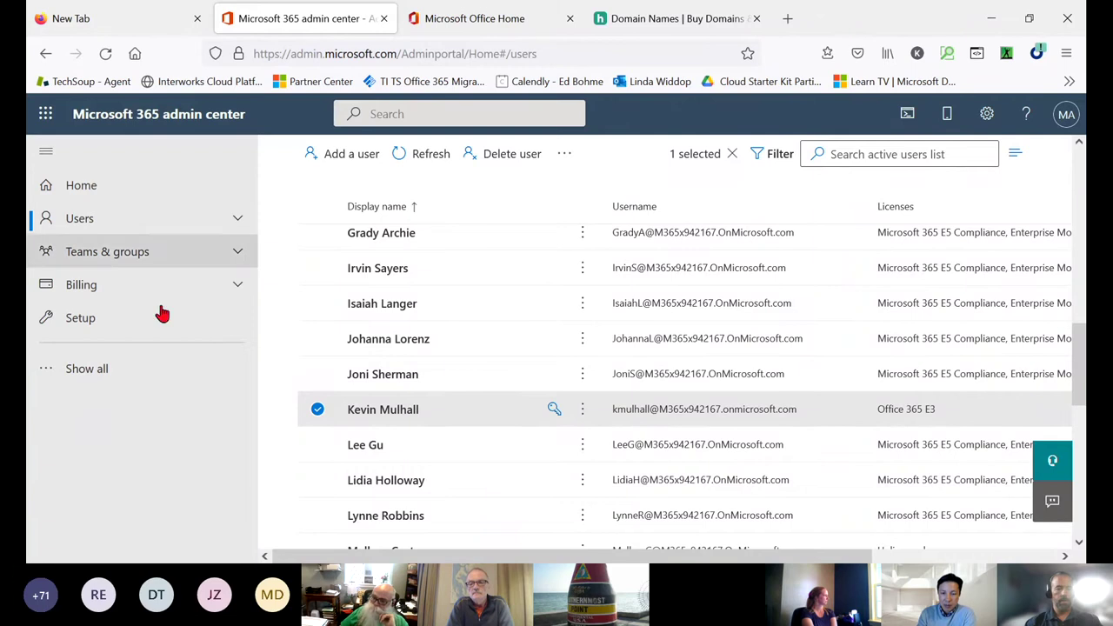
{"action": "left_click", "coordinate": [87, 369]}
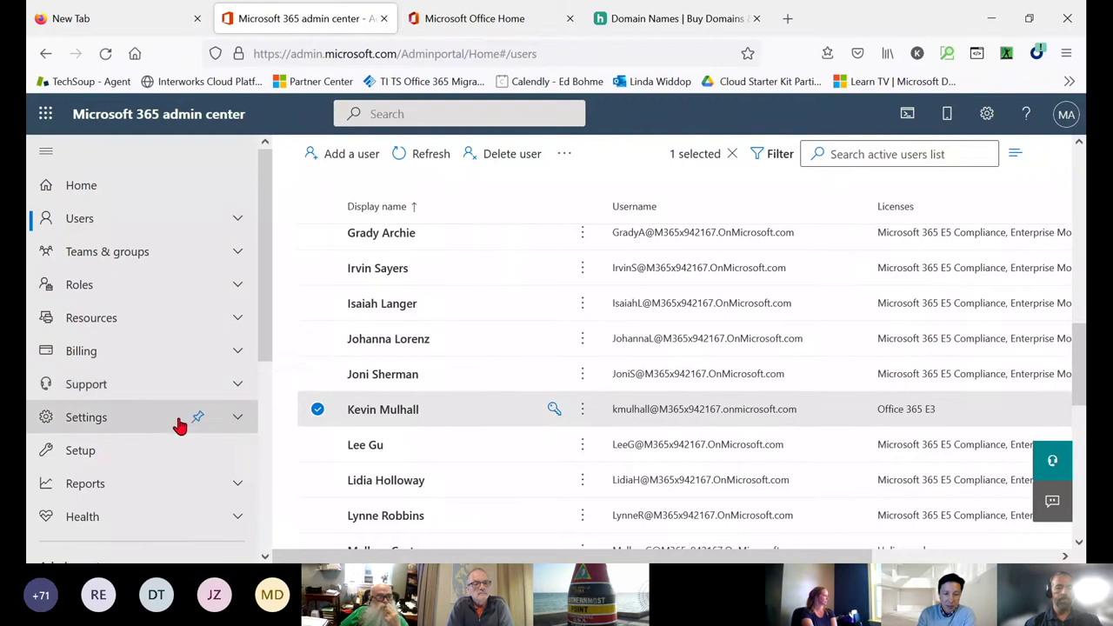
{"action": "left_click", "coordinate": [237, 421]}
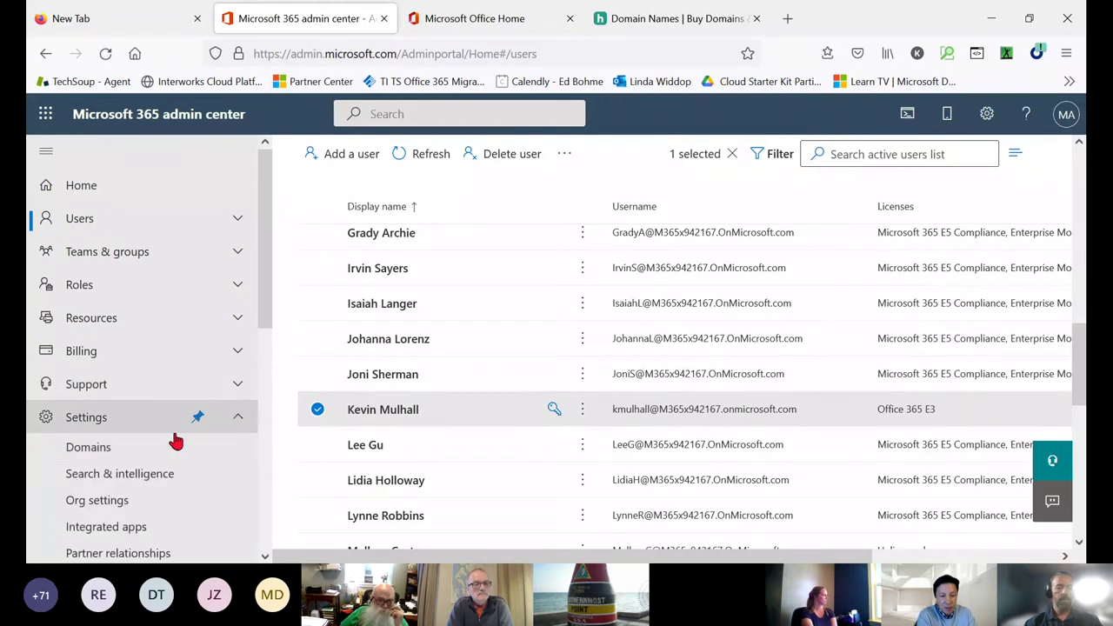
{"action": "left_click", "coordinate": [113, 450]}
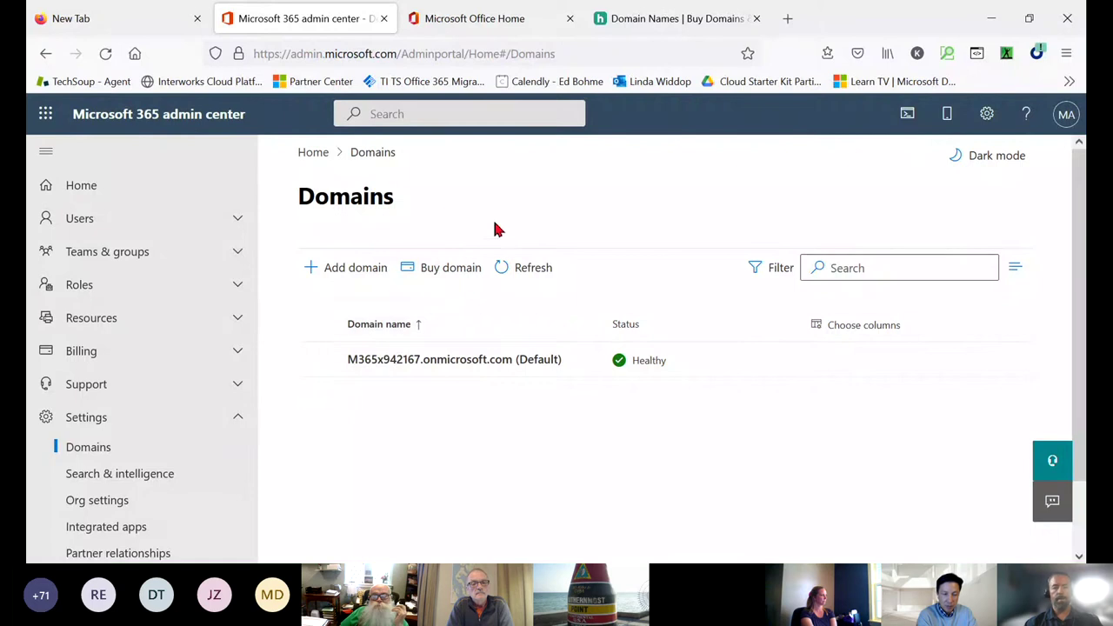
Step: Start adding a new domain and enter example.com as its name
{"action": "left_click", "coordinate": [340, 274]}
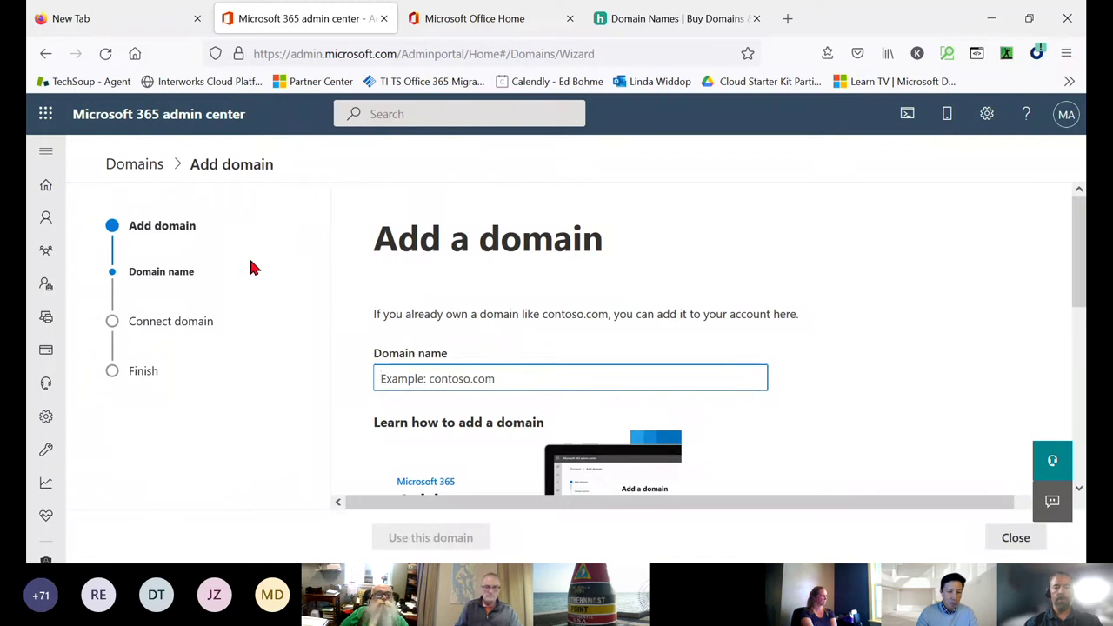
{"action": "scroll", "coordinate": [685, 294], "scroll_direction": "down", "scroll_amount": 1}
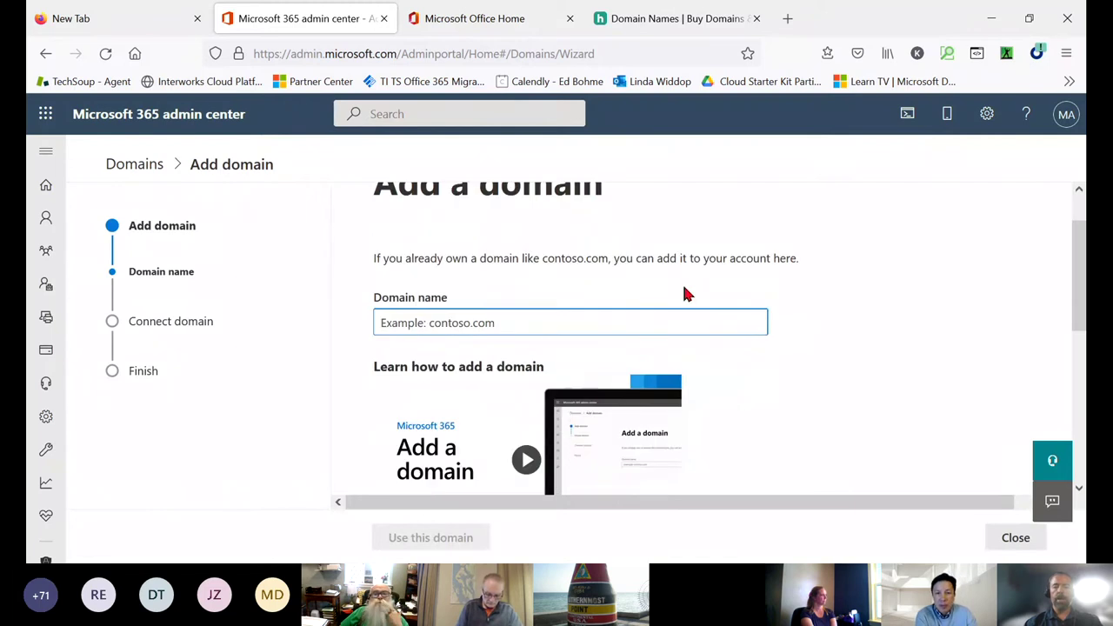
{"action": "scroll", "coordinate": [684, 294], "scroll_direction": "down", "scroll_amount": 1}
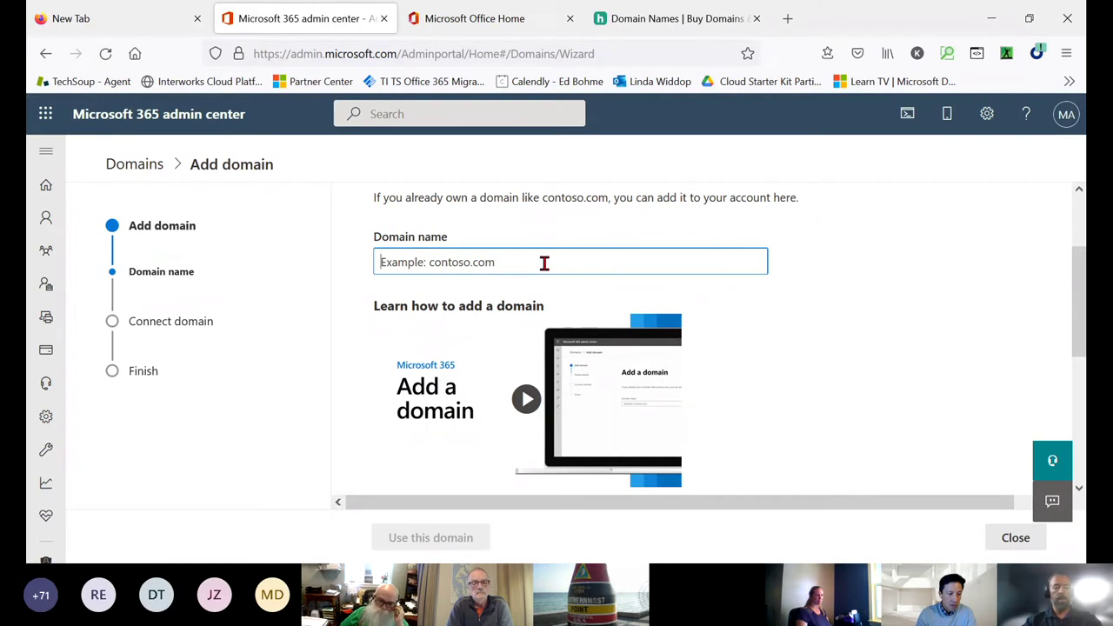
{"action": "type", "text": "example"}
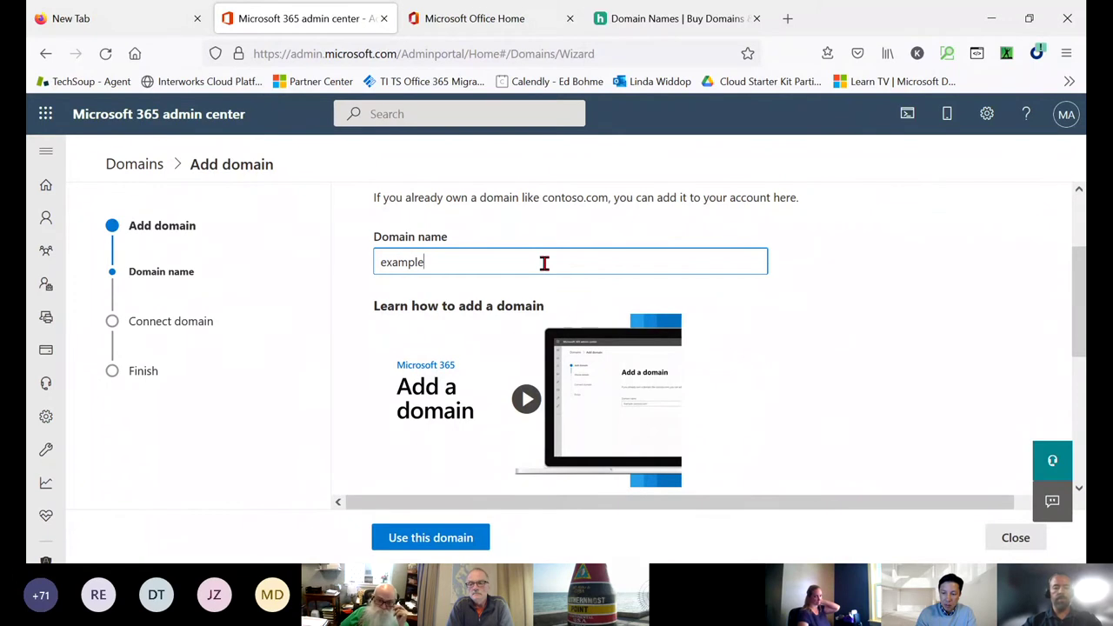
{"action": "type", "text": ".com"}
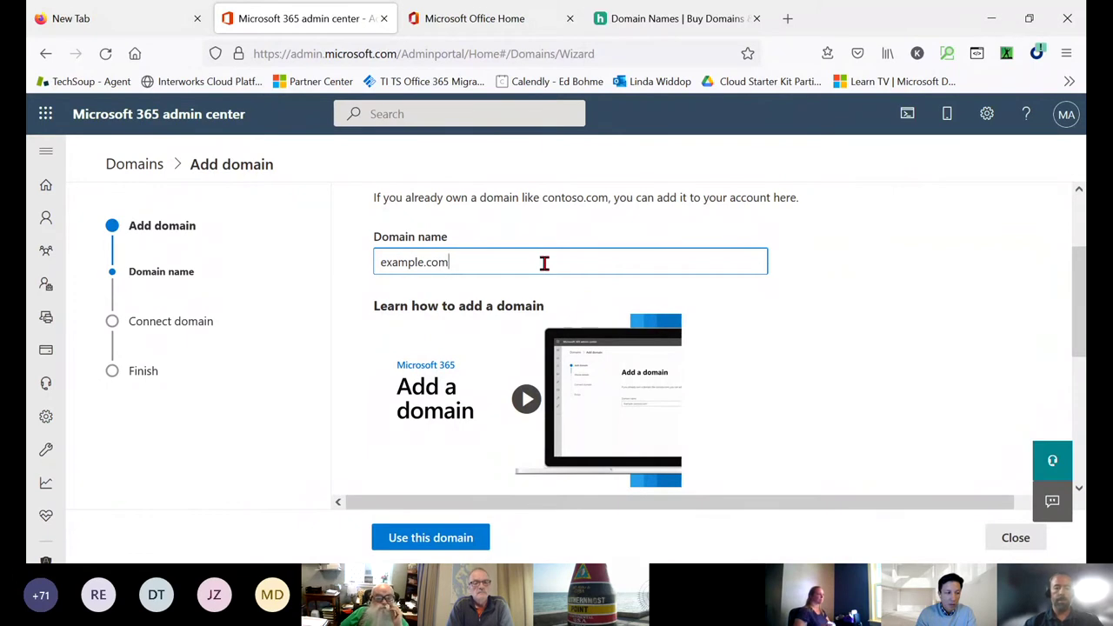
{"action": "scroll", "coordinate": [442, 359], "scroll_direction": "down", "scroll_amount": 3}
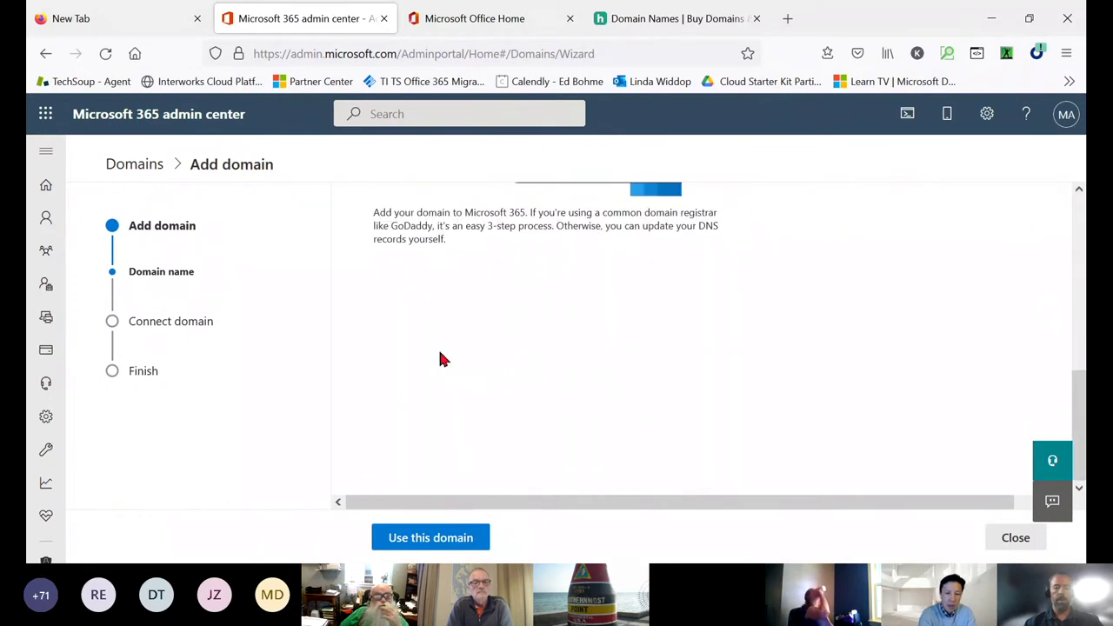
Step: Use example.com and review the verification methods with the TXT record option selected
{"action": "left_click", "coordinate": [451, 540]}
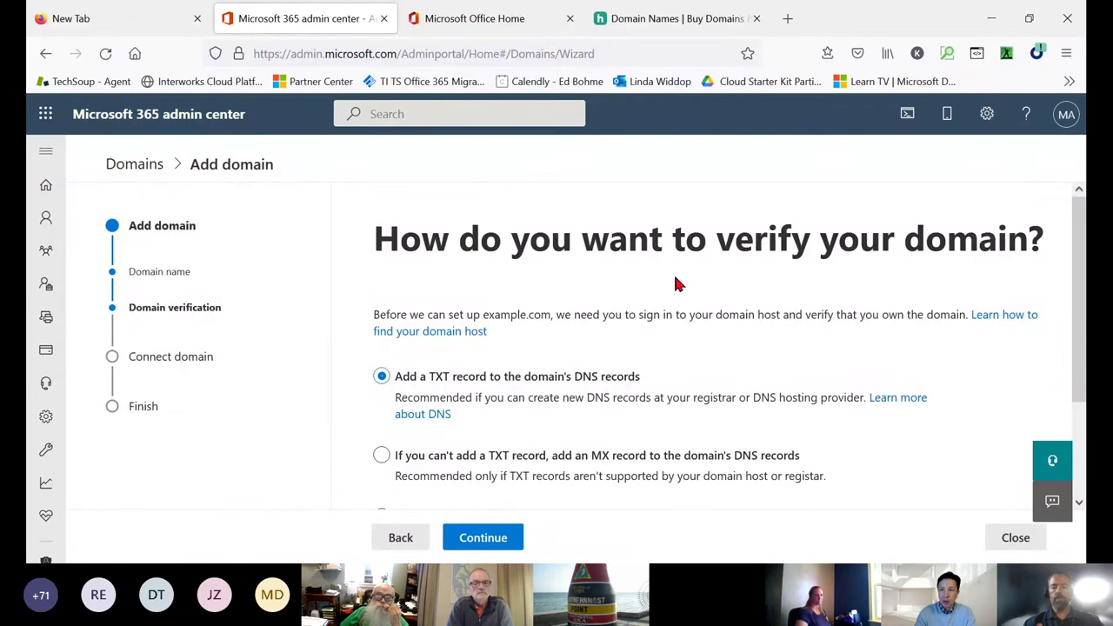
{"action": "scroll", "coordinate": [464, 348], "scroll_direction": "down", "scroll_amount": 1}
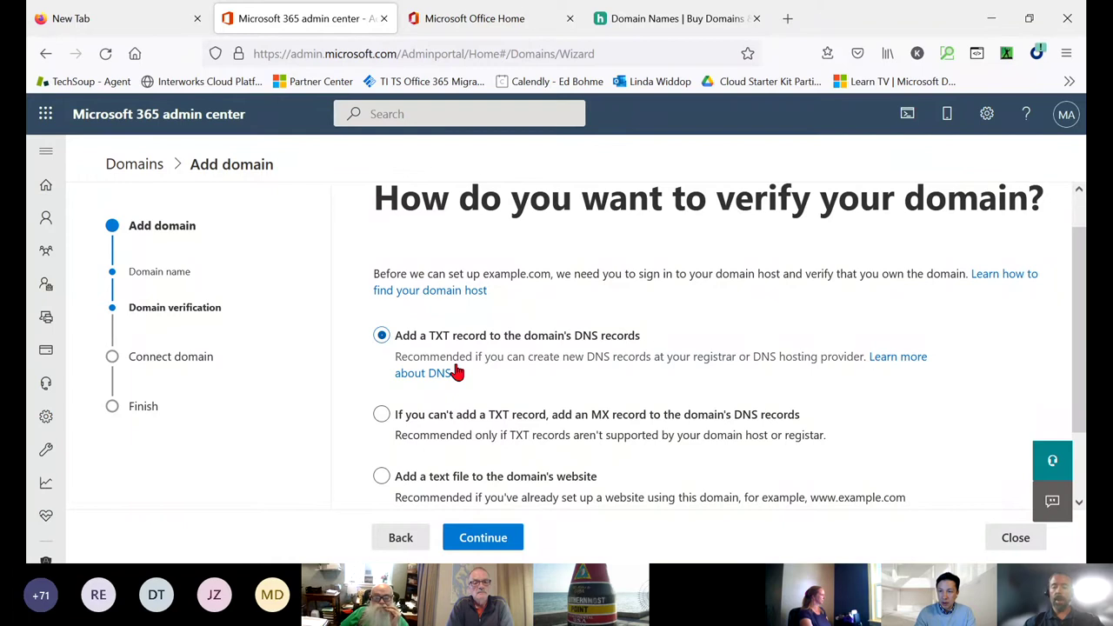
{"action": "scroll", "coordinate": [457, 372], "scroll_direction": "down", "scroll_amount": 1}
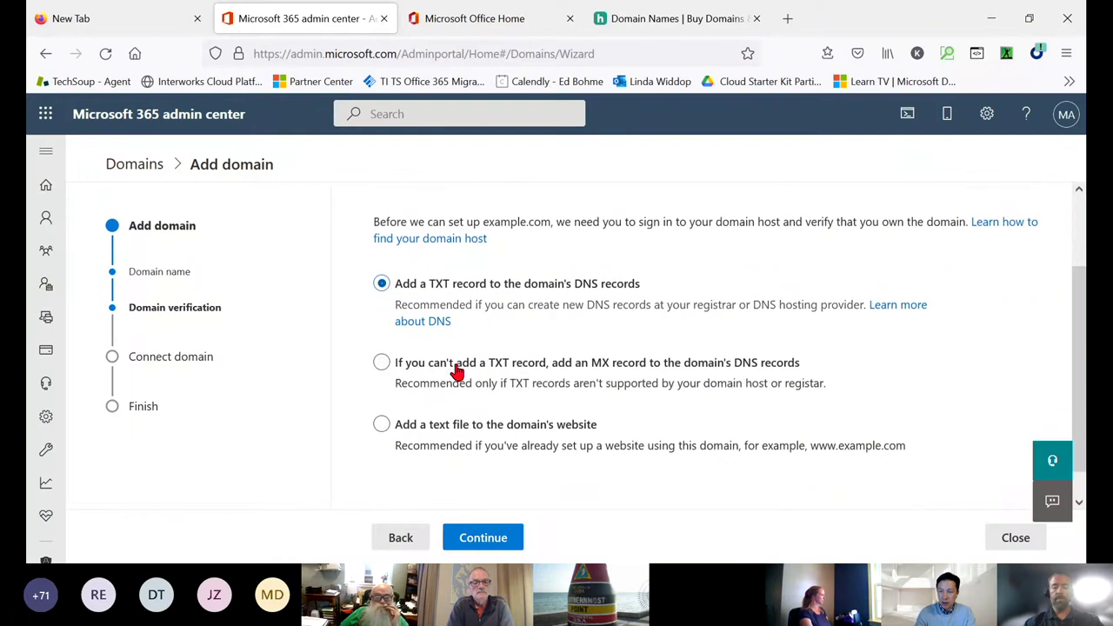
Step: Continue with TXT verification to show record name @, the verification value and TTL 3600
{"action": "left_click", "coordinate": [490, 539]}
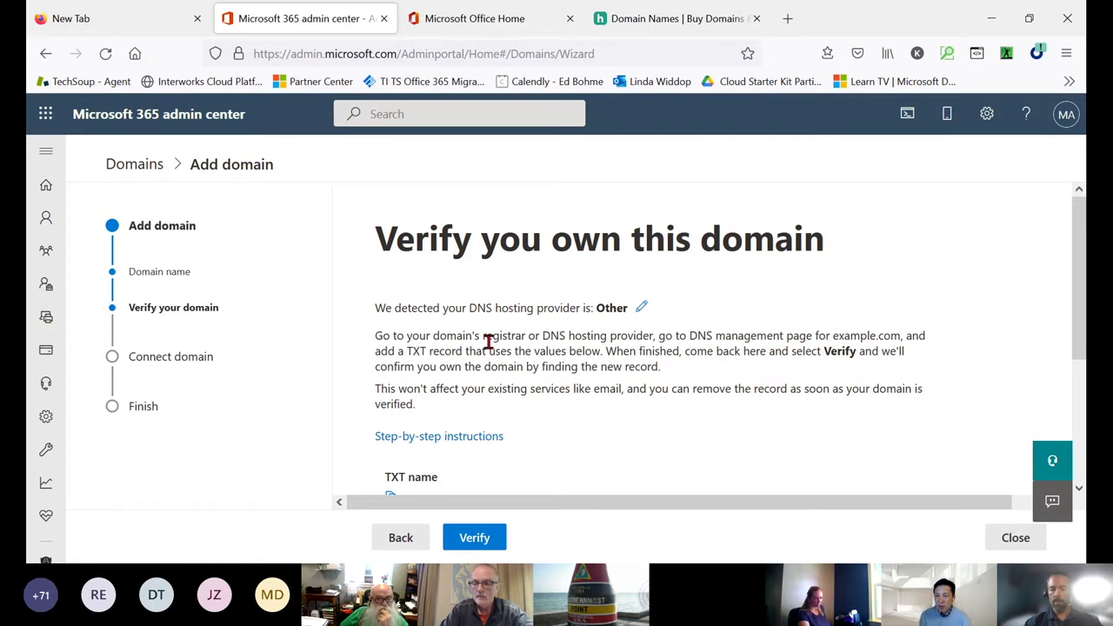
{"action": "scroll", "coordinate": [536, 366], "scroll_direction": "down", "scroll_amount": 3}
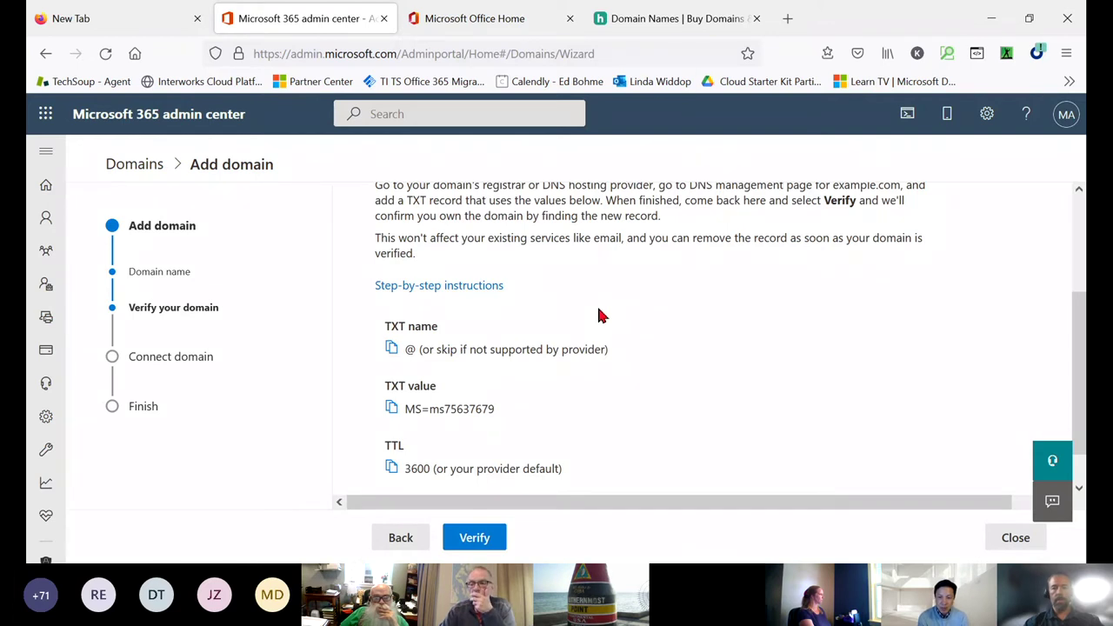
Step: Bring up the Hover registrar home page after briefly checking the Office Home and admin center tabs
{"action": "left_click", "coordinate": [661, 22]}
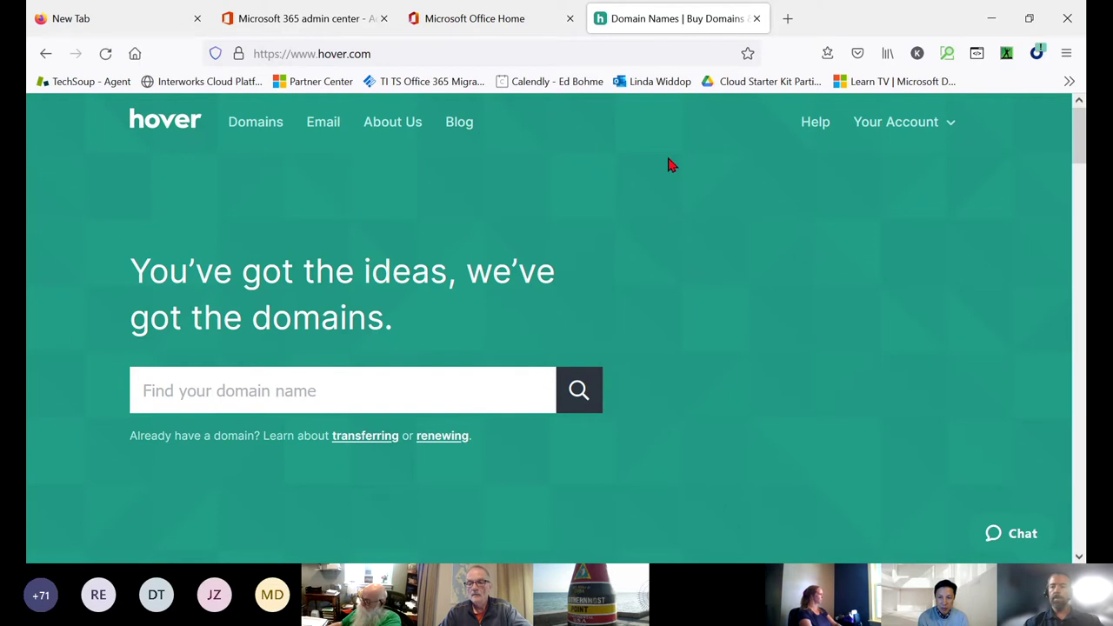
{"action": "mouse_move", "coordinate": [939, 128]}
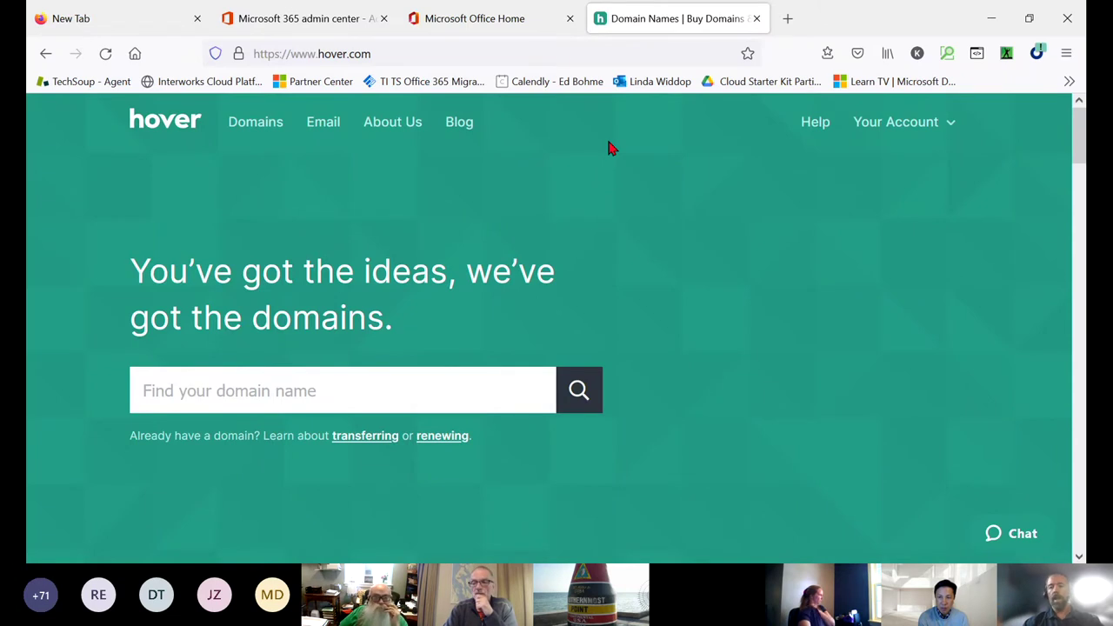
{"action": "left_click", "coordinate": [523, 27]}
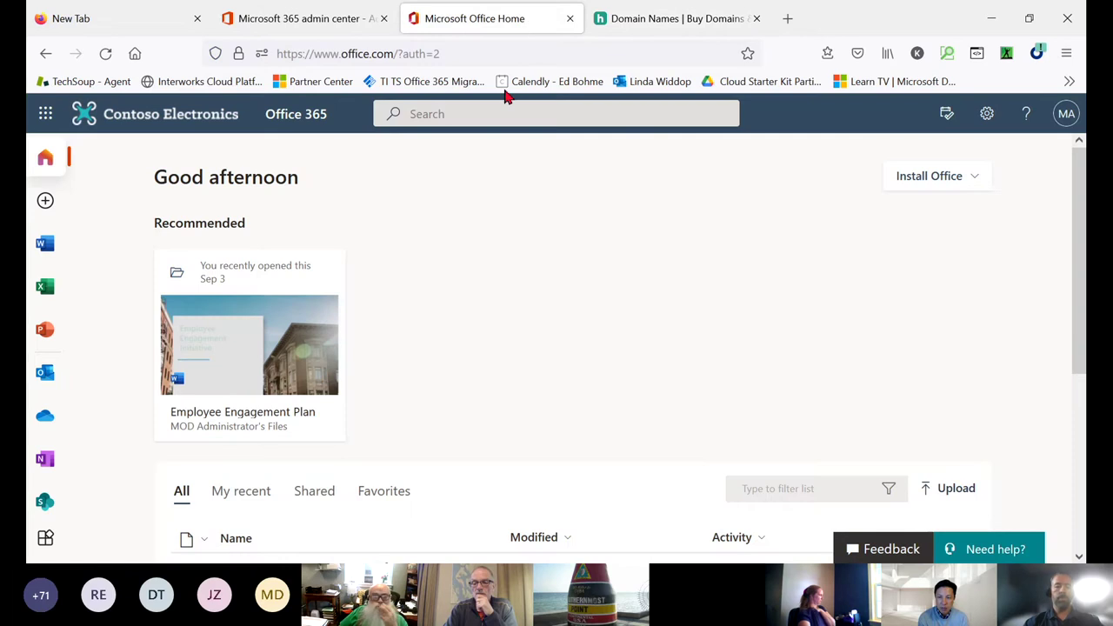
{"action": "left_click", "coordinate": [328, 12]}
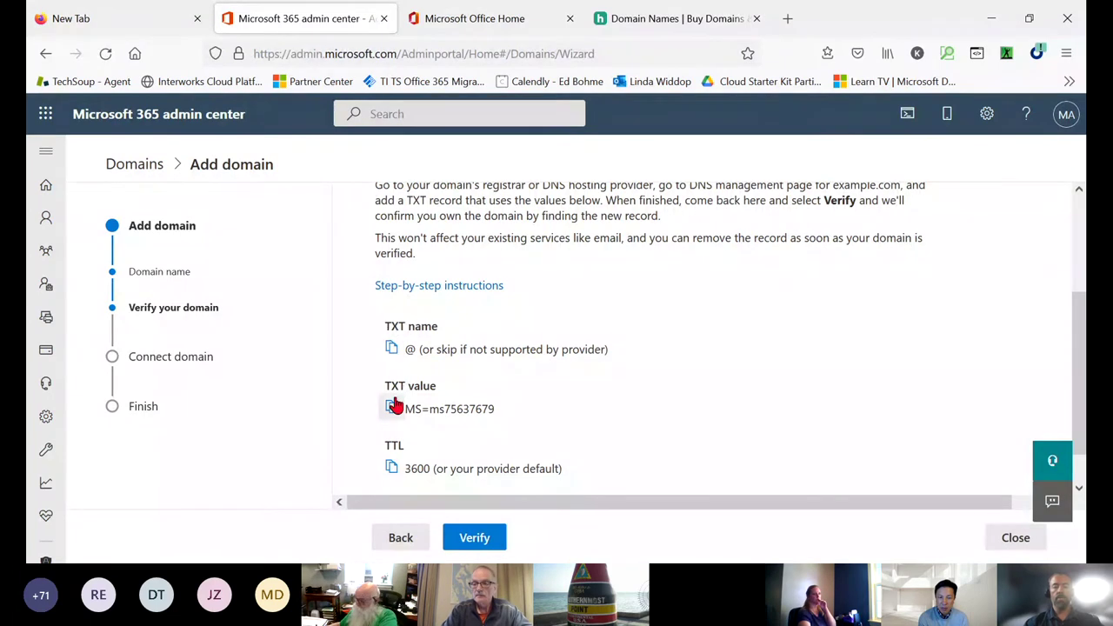
{"action": "left_click", "coordinate": [658, 31]}
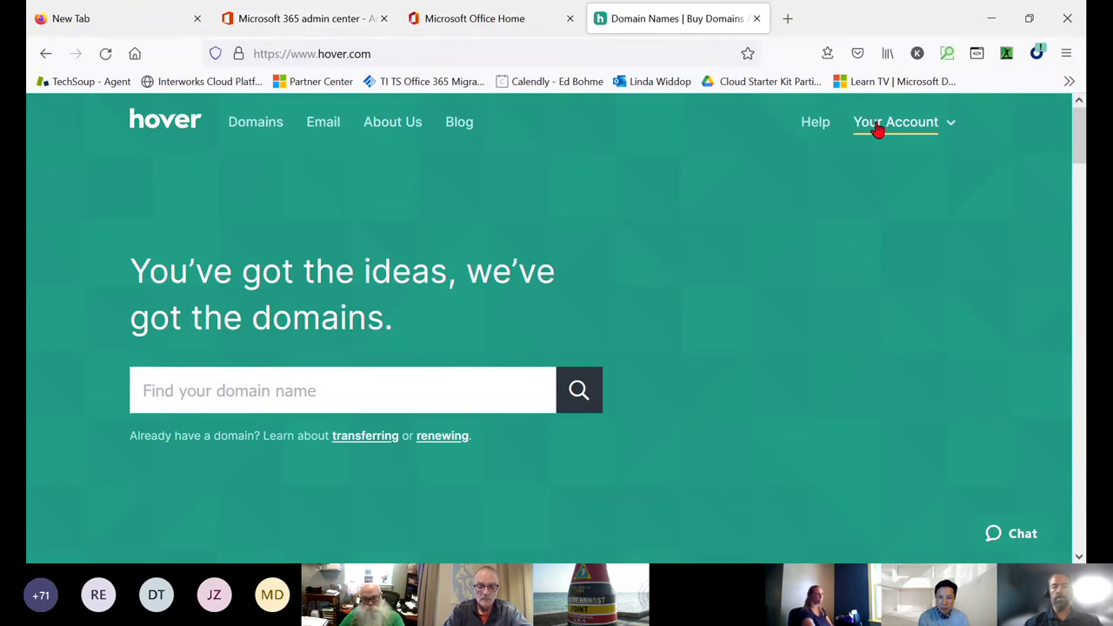
Step: Return to the example.com TXT verification details, then go to the admin center Home page
{"action": "left_click", "coordinate": [304, 18]}
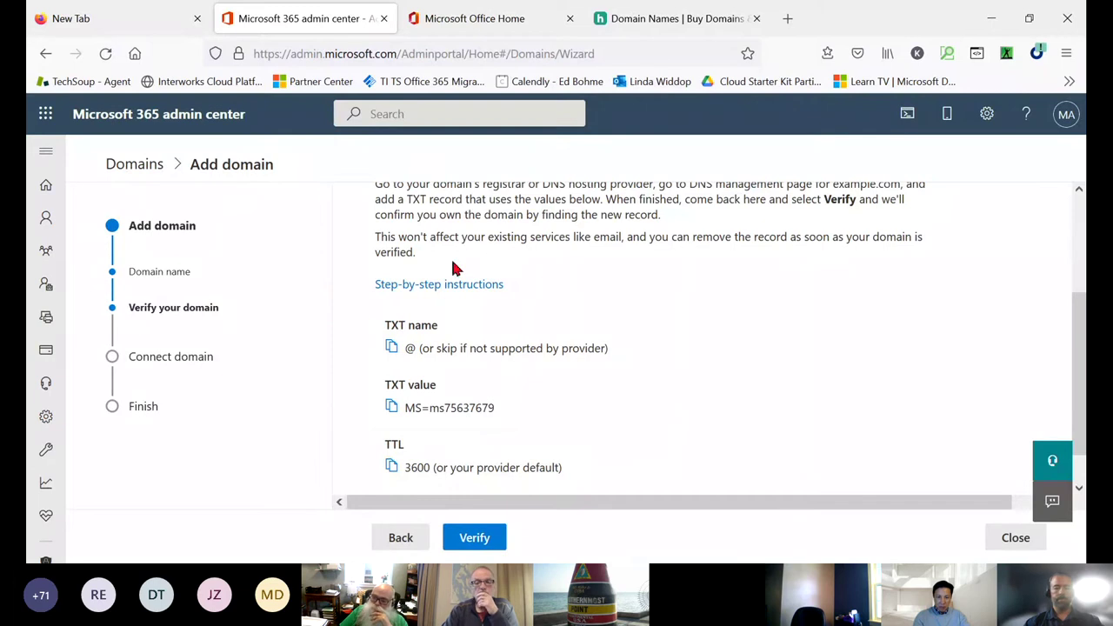
{"action": "left_click", "coordinate": [45, 185]}
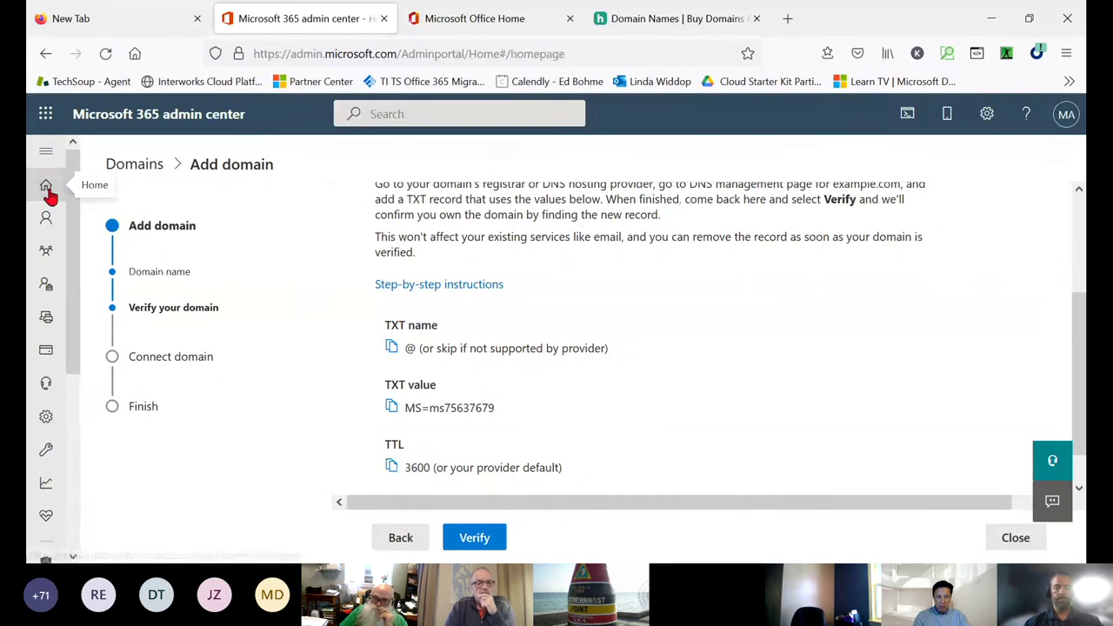
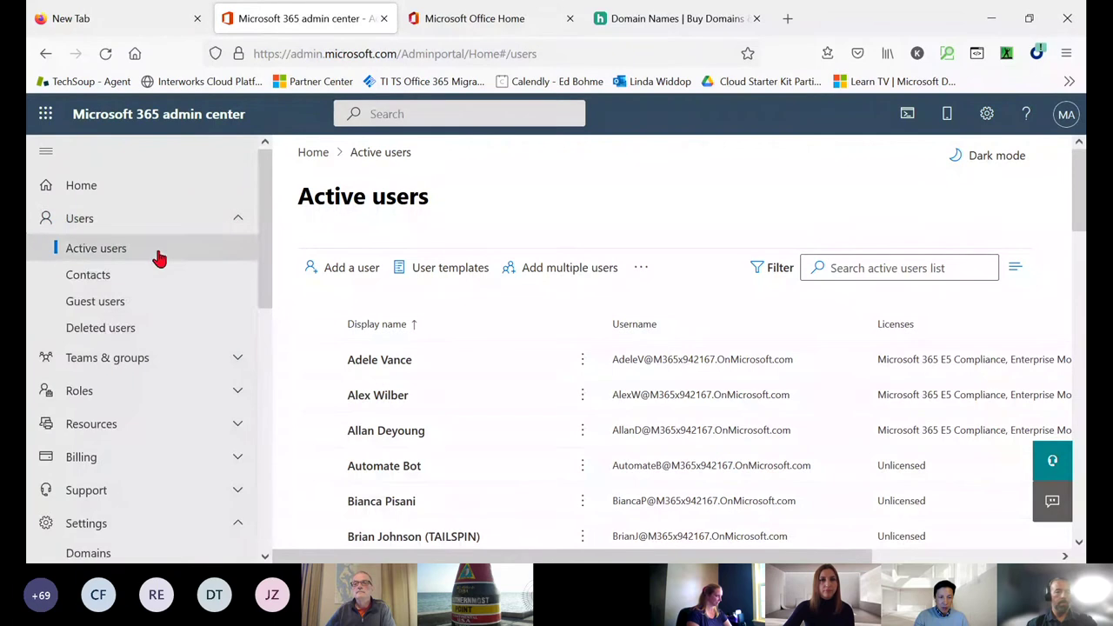
Step: From Guest users, start adding a guest user in the Azure New user form
{"action": "left_click", "coordinate": [142, 307]}
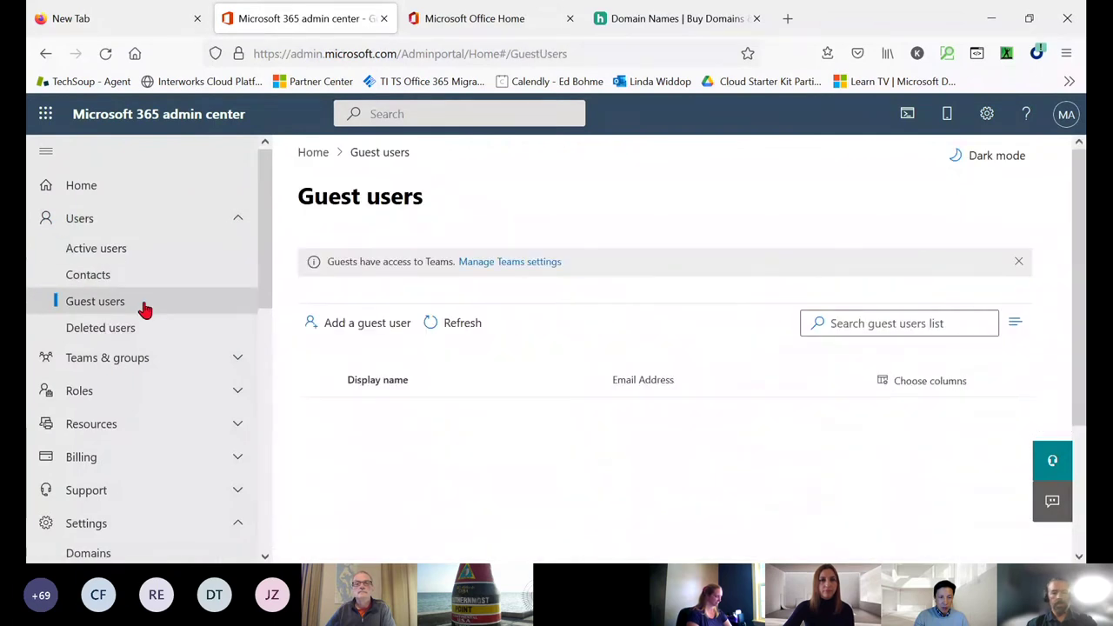
{"action": "left_click", "coordinate": [369, 324]}
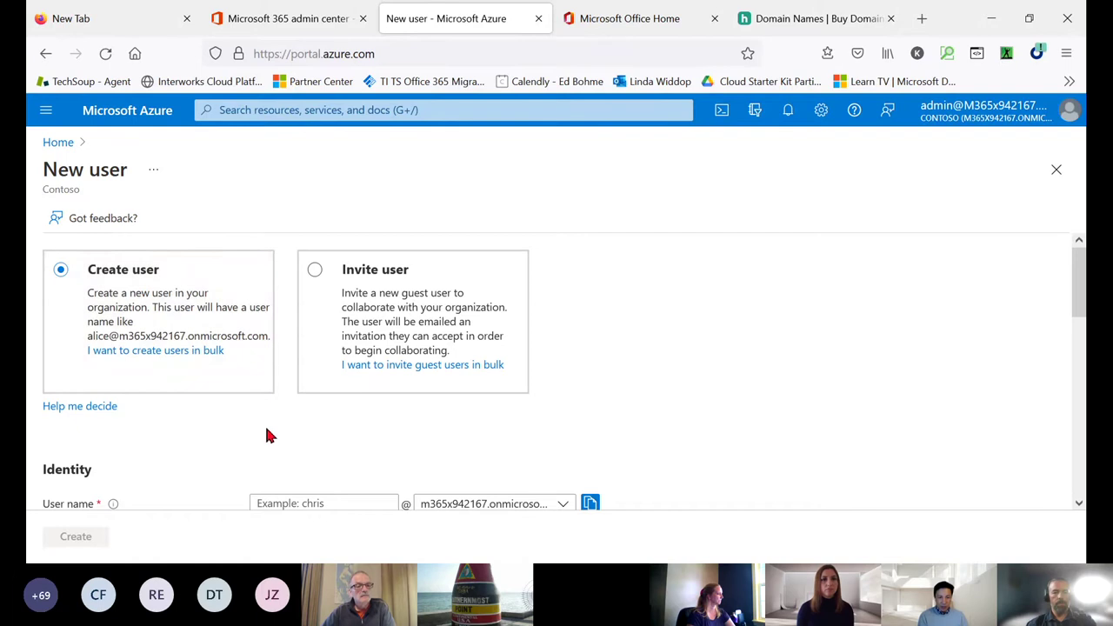
Step: Switch the New user form to Invite user and review the guest identity fields
{"action": "scroll", "coordinate": [264, 435], "scroll_direction": "down", "scroll_amount": 1}
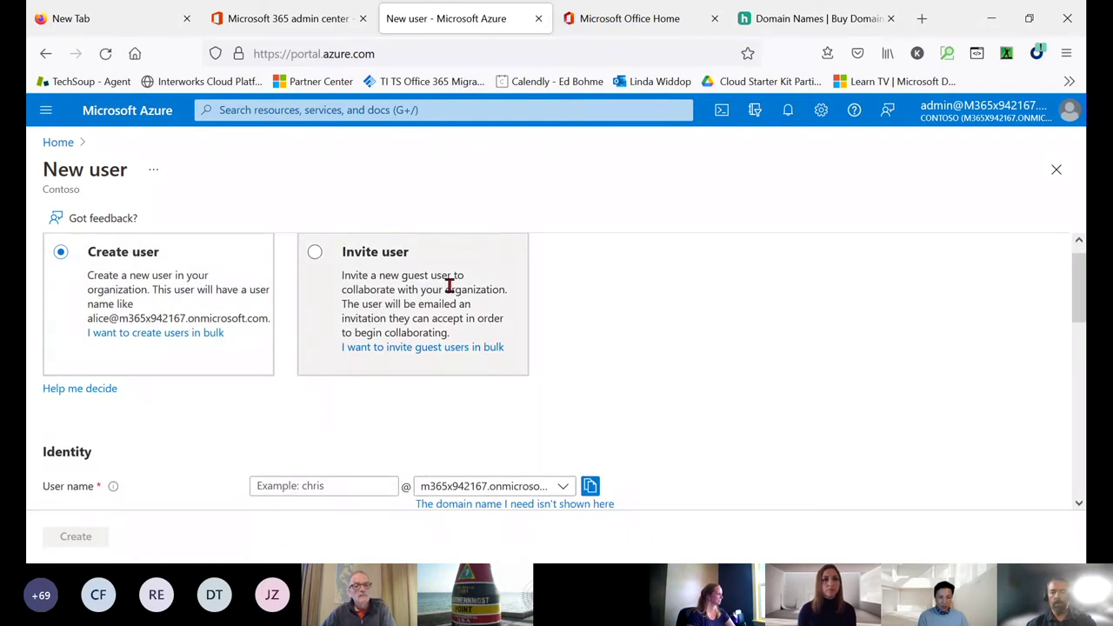
{"action": "left_click", "coordinate": [315, 253]}
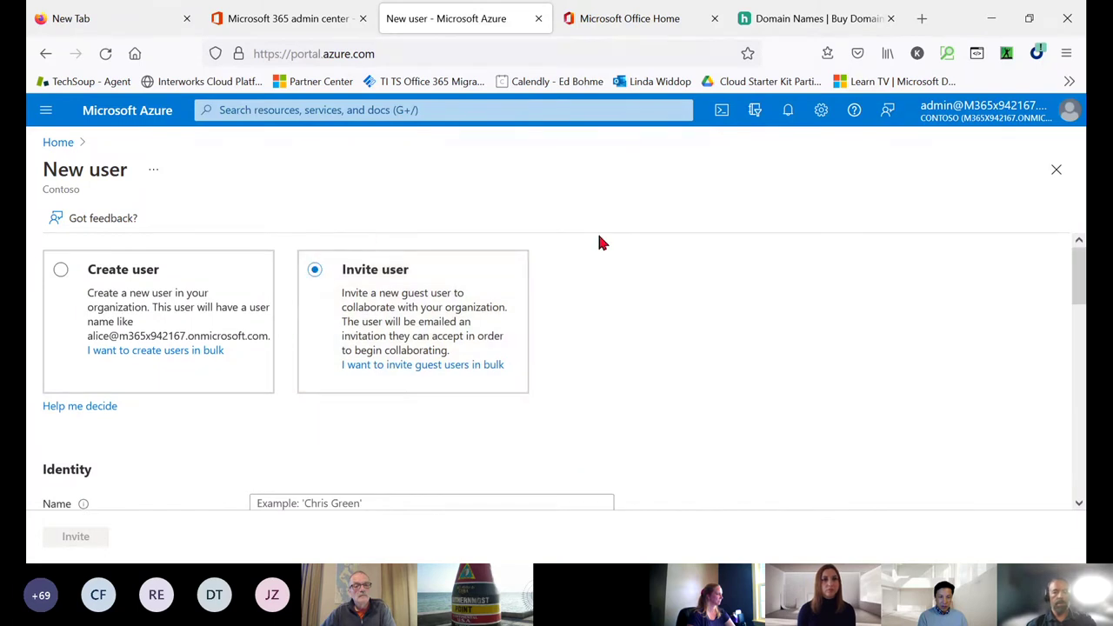
{"action": "scroll", "coordinate": [599, 241], "scroll_direction": "down", "scroll_amount": 2}
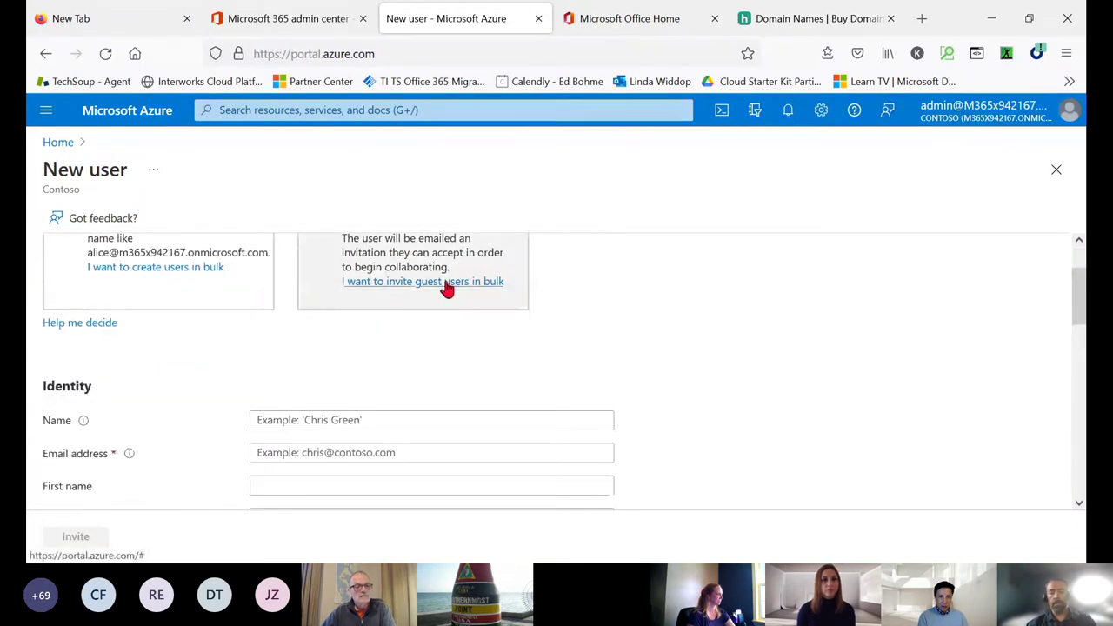
{"action": "scroll", "coordinate": [530, 355], "scroll_direction": "down", "scroll_amount": 2}
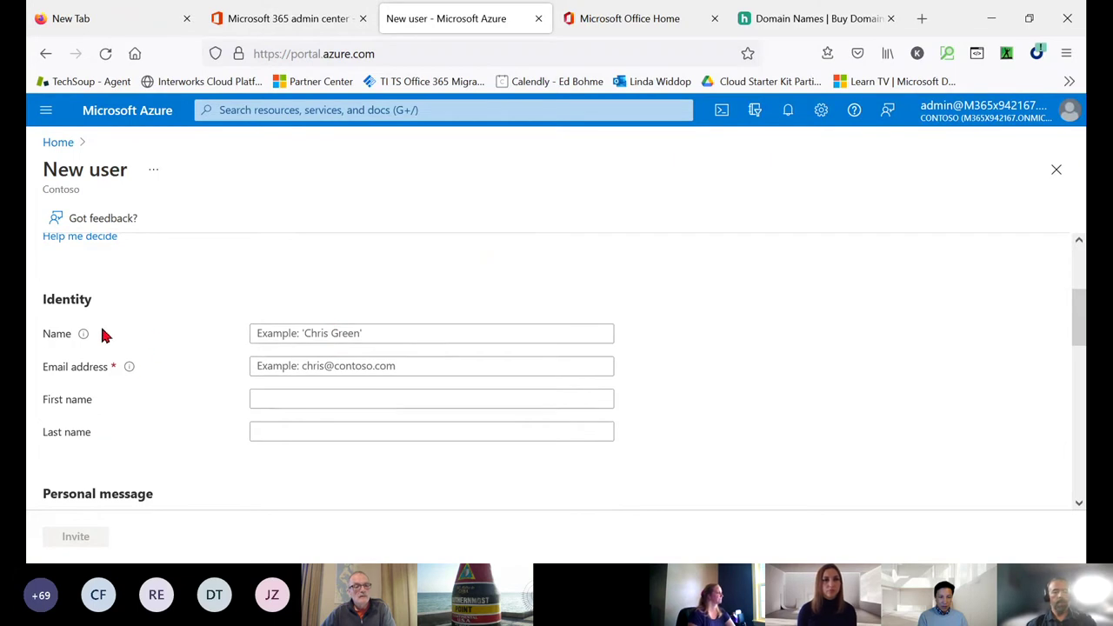
{"action": "scroll", "coordinate": [183, 397], "scroll_direction": "down", "scroll_amount": 3}
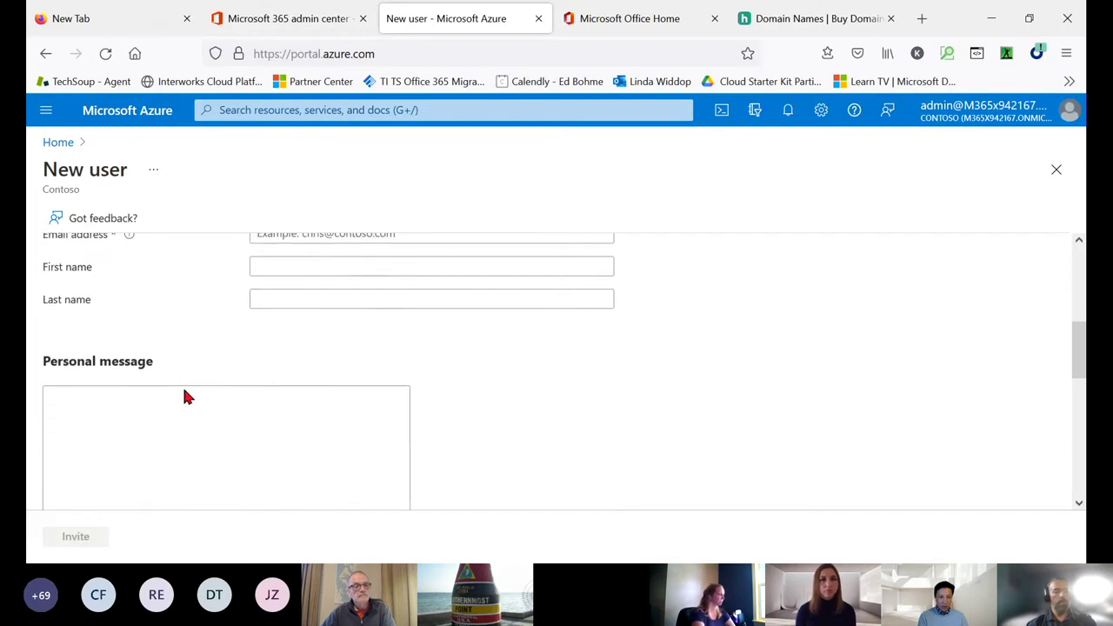
{"action": "scroll", "coordinate": [184, 391], "scroll_direction": "up", "scroll_amount": 2}
{"action": "mouse_move", "coordinate": [114, 345]}
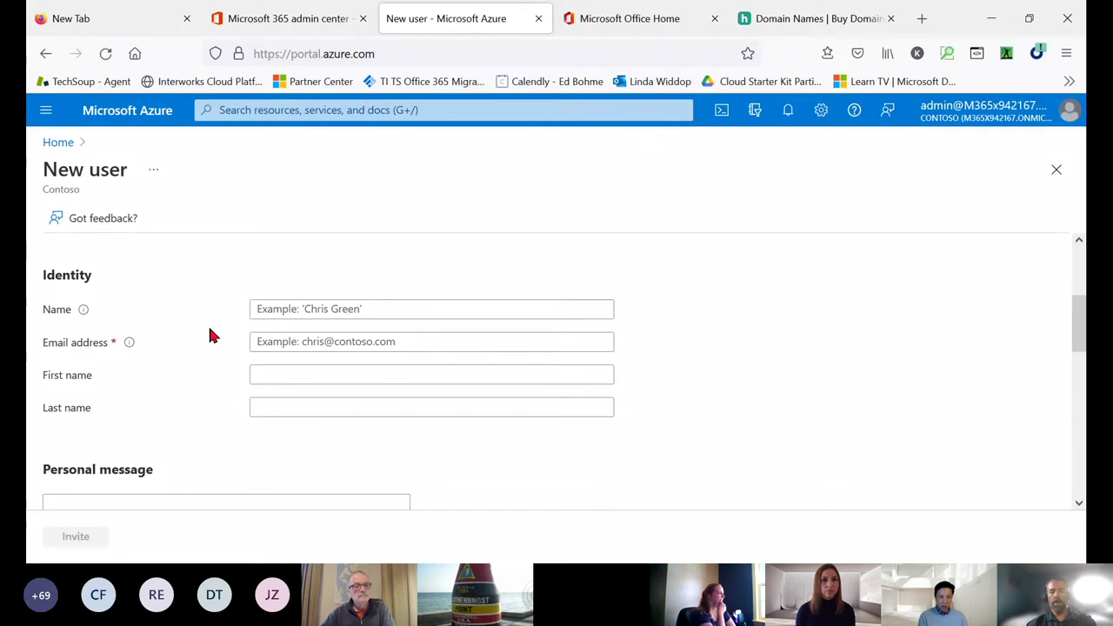
{"action": "scroll", "coordinate": [218, 411], "scroll_direction": "down", "scroll_amount": 1}
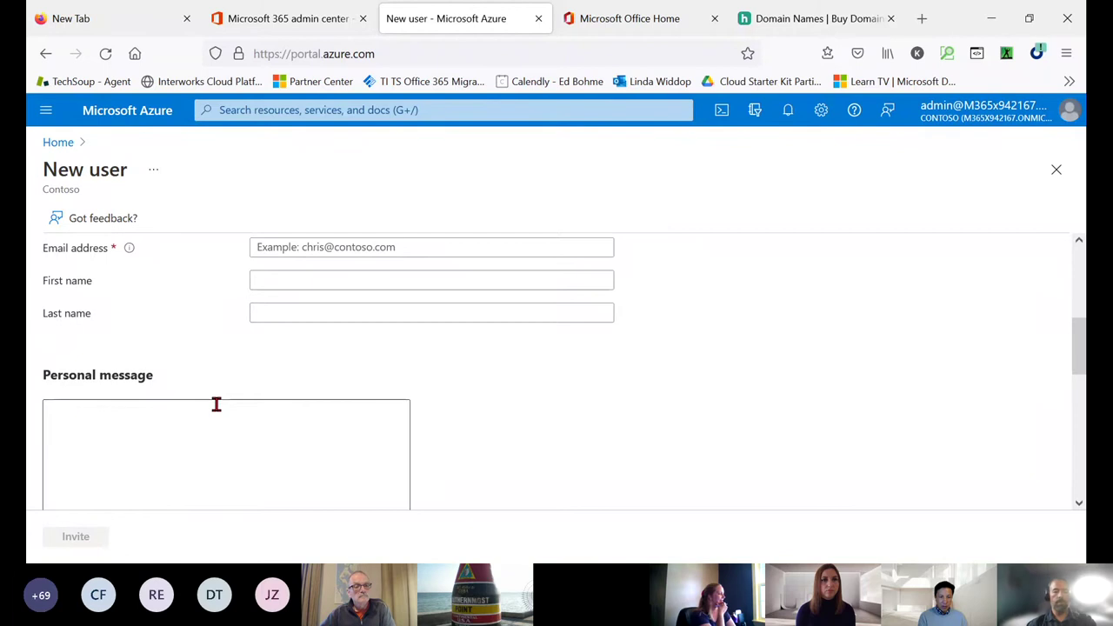
{"action": "scroll", "coordinate": [217, 404], "scroll_direction": "down", "scroll_amount": 1}
{"action": "scroll", "coordinate": [165, 338], "scroll_direction": "down", "scroll_amount": 1}
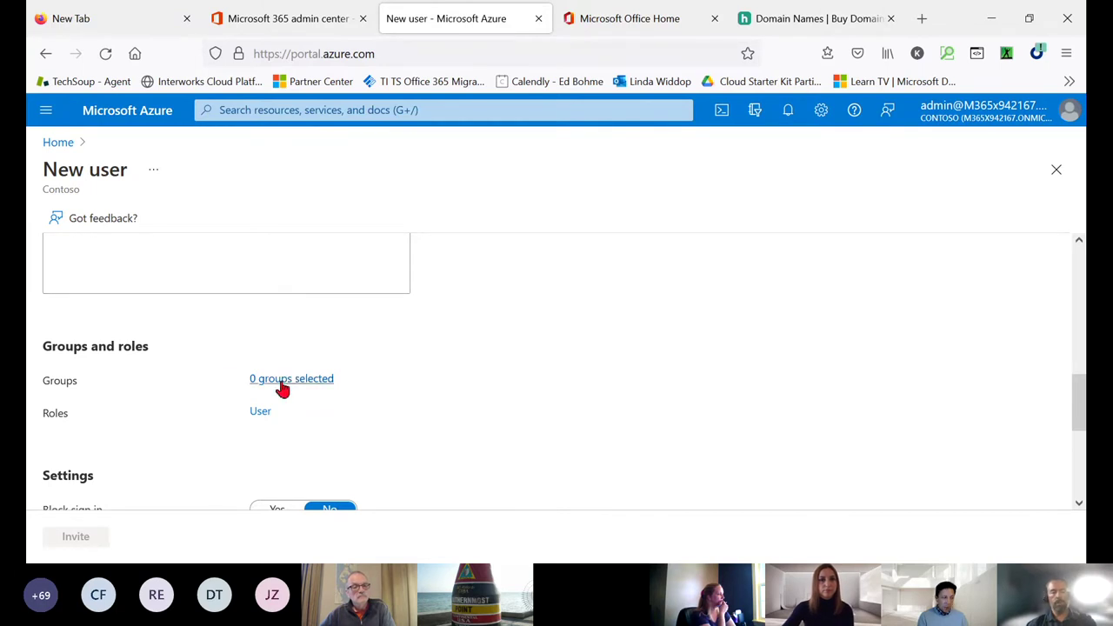
{"action": "scroll", "coordinate": [402, 360], "scroll_direction": "down", "scroll_amount": 1}
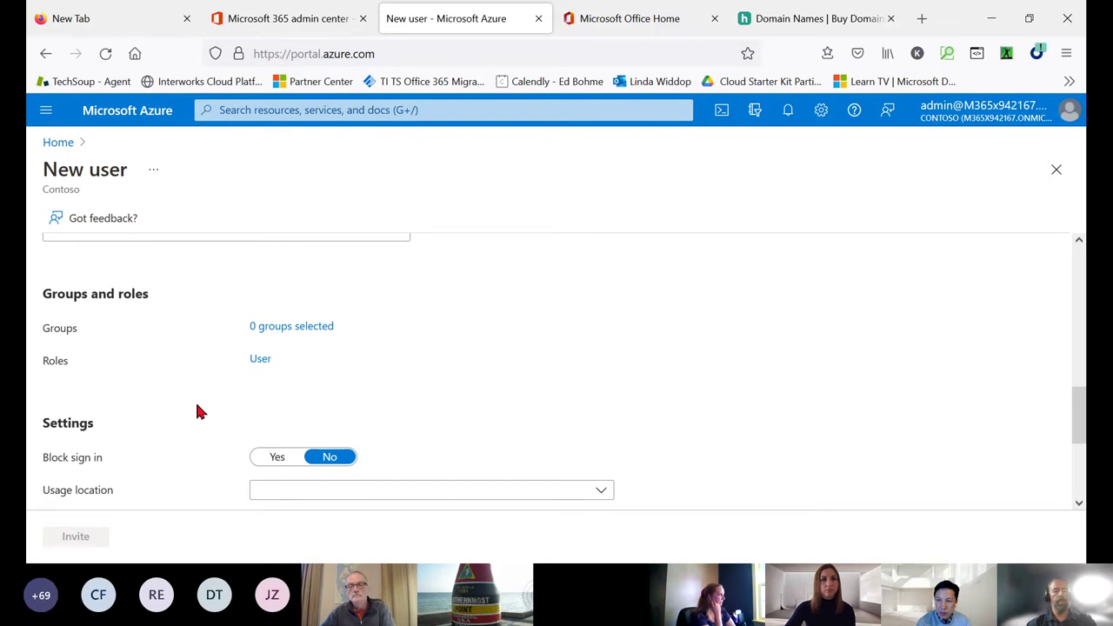
{"action": "scroll", "coordinate": [200, 413], "scroll_direction": "down", "scroll_amount": 1}
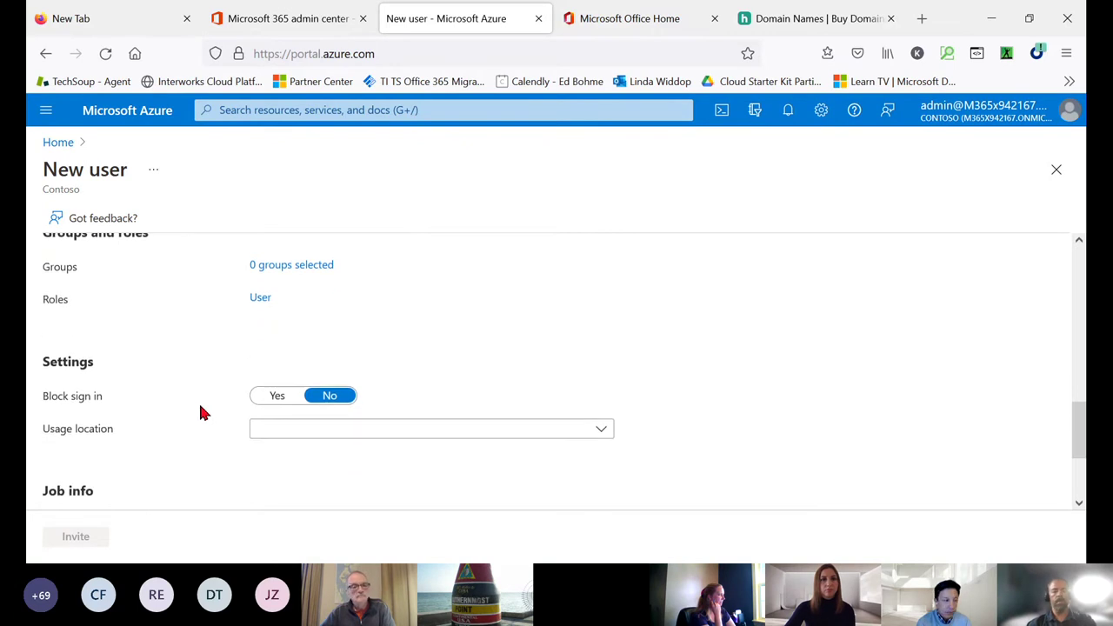
{"action": "scroll", "coordinate": [200, 413], "scroll_direction": "down", "scroll_amount": 1}
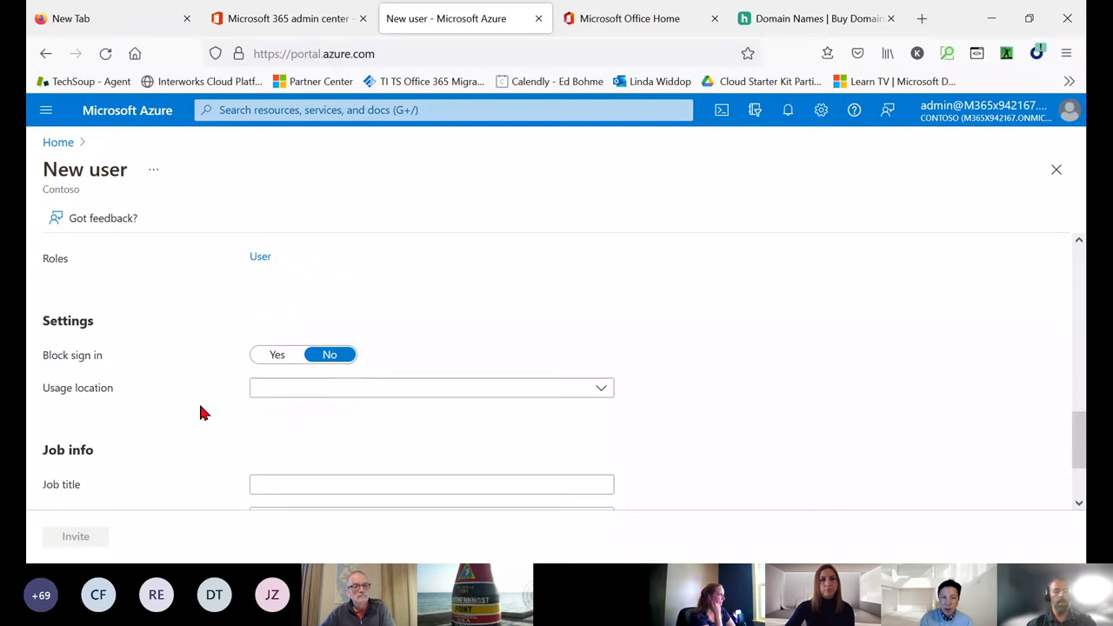
{"action": "scroll", "coordinate": [201, 413], "scroll_direction": "down", "scroll_amount": 2}
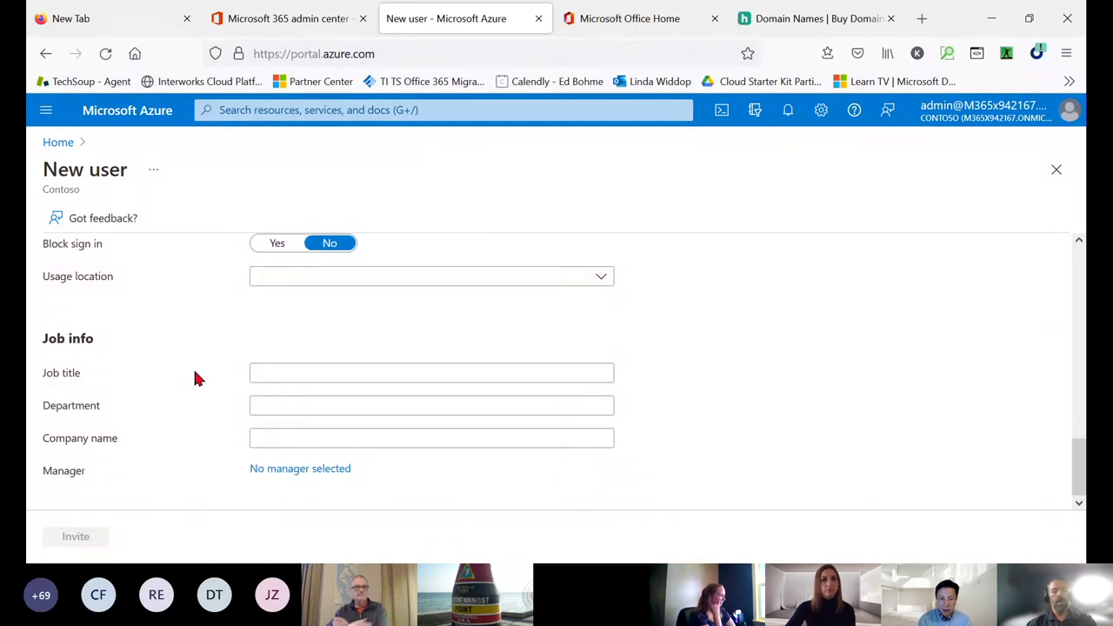
{"action": "scroll", "coordinate": [193, 374], "scroll_direction": "up", "scroll_amount": 3}
{"action": "scroll", "coordinate": [188, 416], "scroll_direction": "down", "scroll_amount": 1}
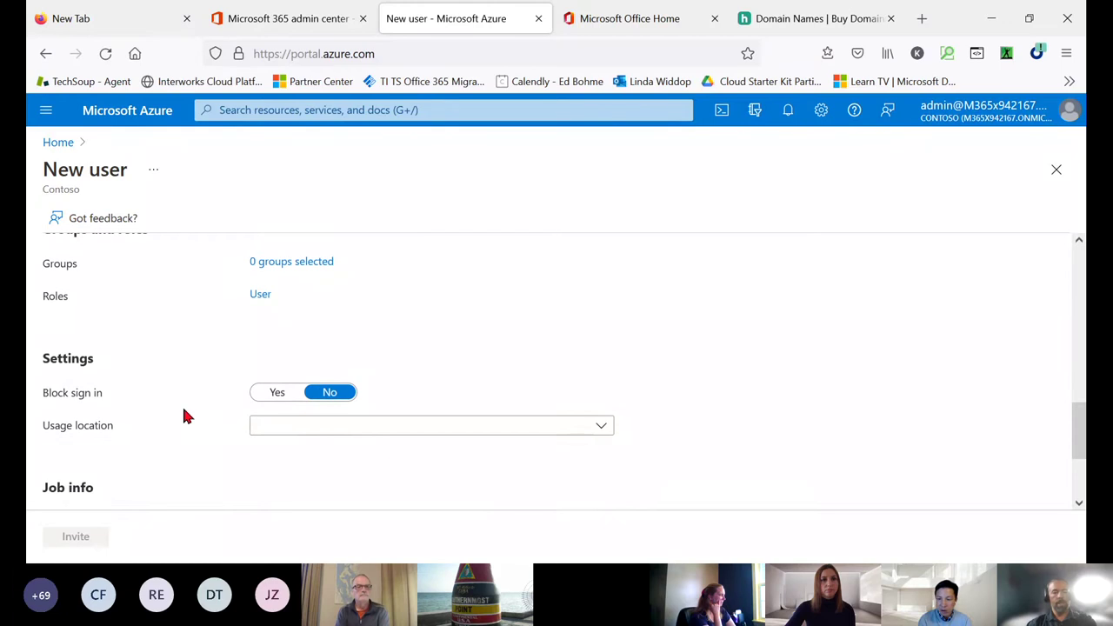
{"action": "scroll", "coordinate": [184, 439], "scroll_direction": "down", "scroll_amount": 2}
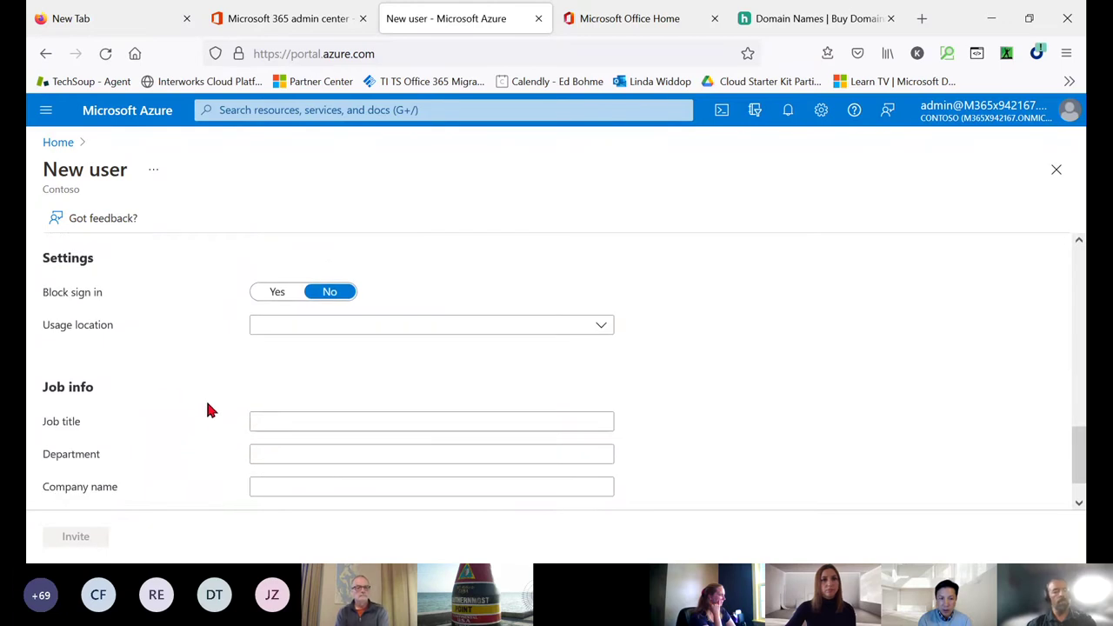
{"action": "scroll", "coordinate": [207, 409], "scroll_direction": "down", "scroll_amount": 1}
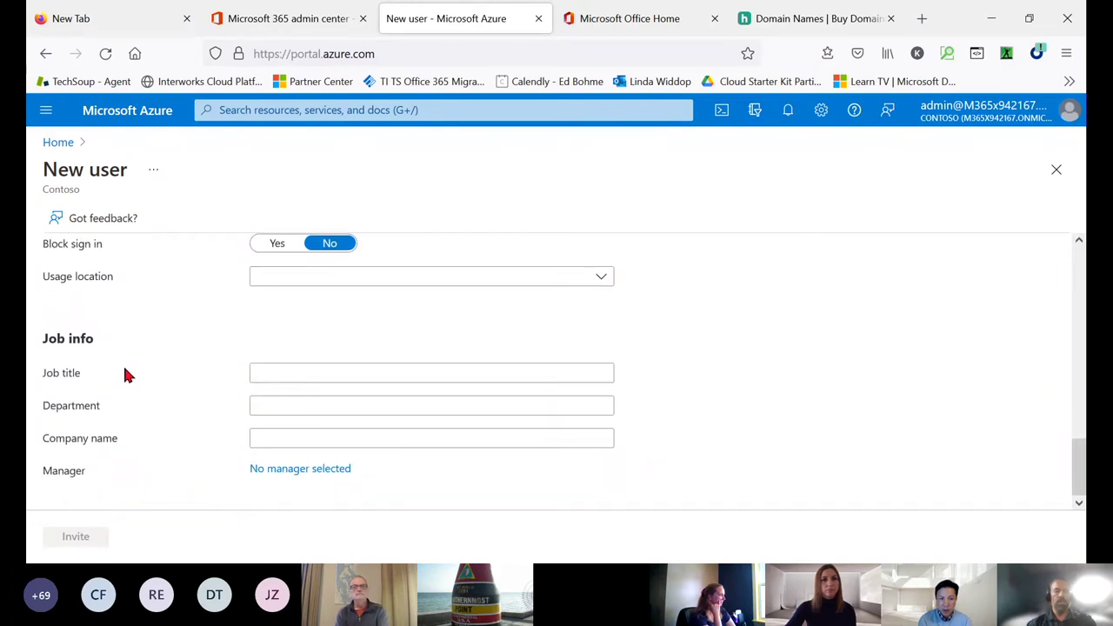
{"action": "scroll", "coordinate": [133, 468], "scroll_direction": "up", "scroll_amount": 8}
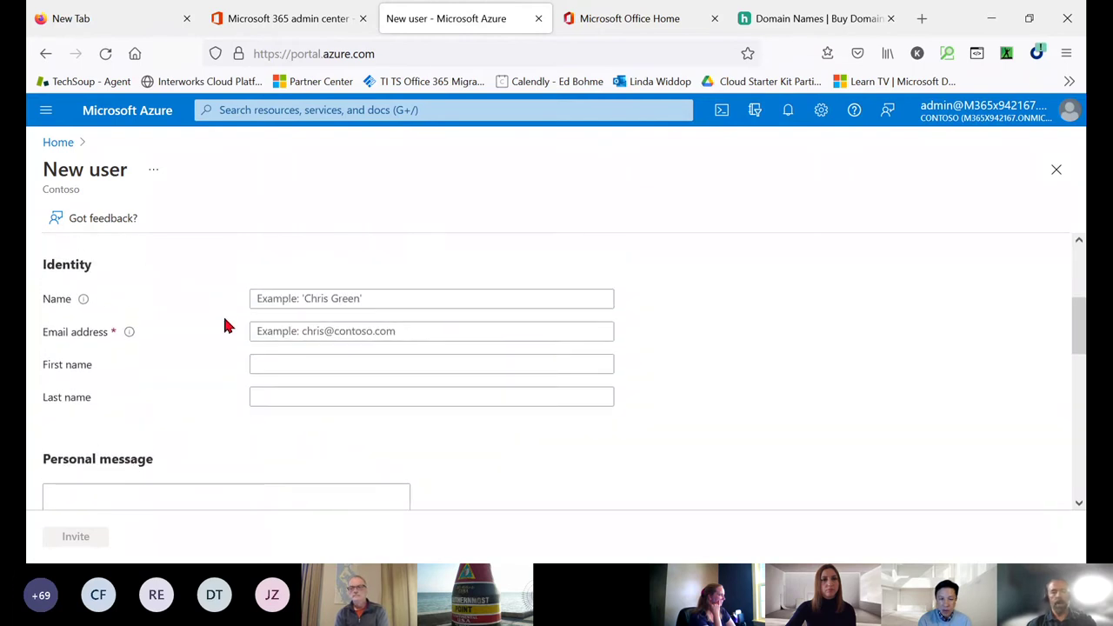
{"action": "scroll", "coordinate": [218, 344], "scroll_direction": "up", "scroll_amount": 4}
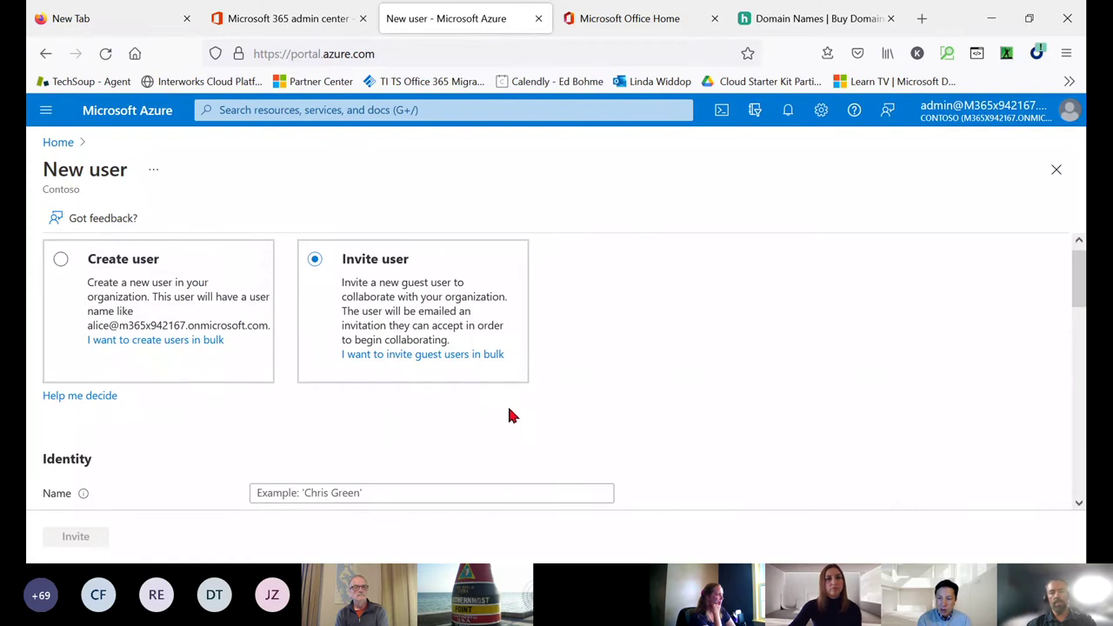
{"action": "scroll", "coordinate": [183, 447], "scroll_direction": "down", "scroll_amount": 10}
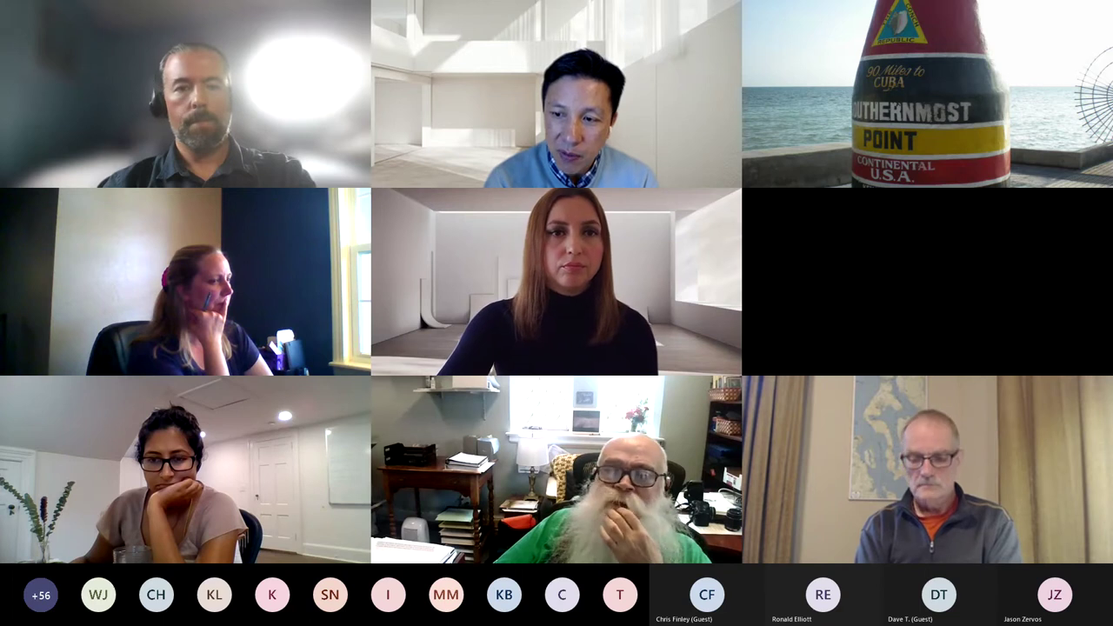
{"action": "scroll", "coordinate": [192, 362], "scroll_direction": "up", "scroll_amount": 10}
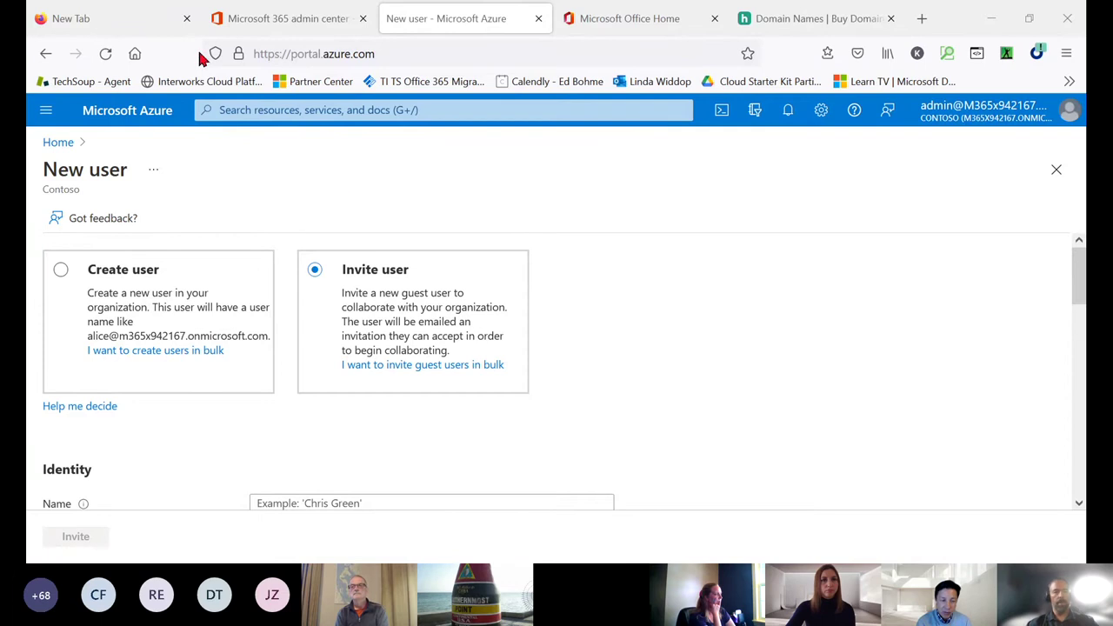
Step: Return to the Microsoft 365 admin center's Guest users page
{"action": "left_click", "coordinate": [247, 23]}
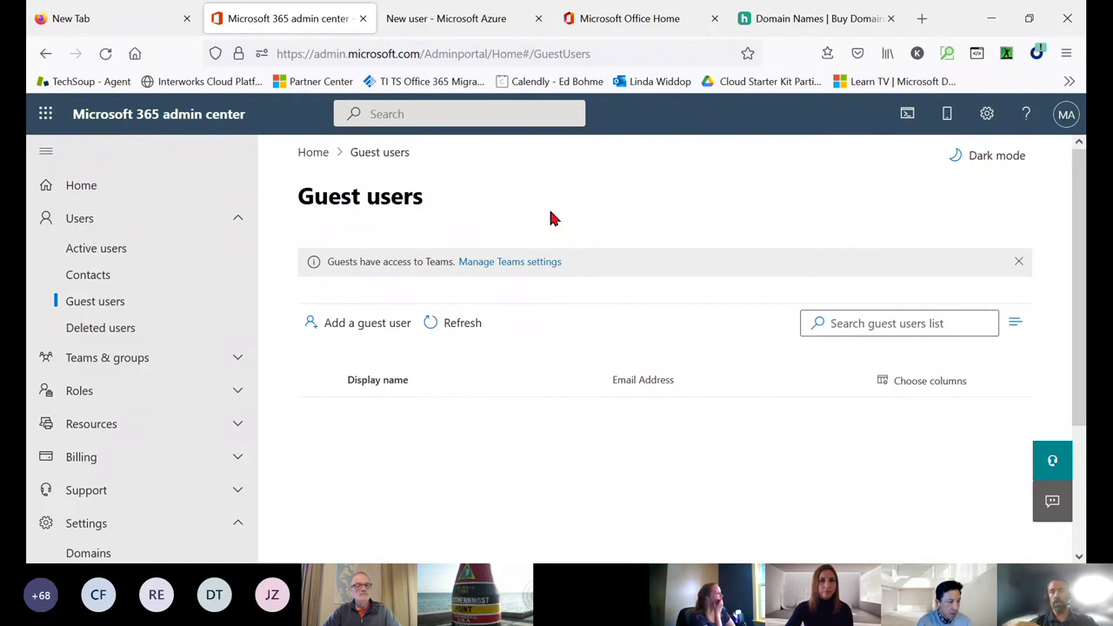
Step: Launch the SharePoint admin center and view its home page with 32 unread messages
{"action": "scroll", "coordinate": [157, 420], "scroll_direction": "down", "scroll_amount": 5}
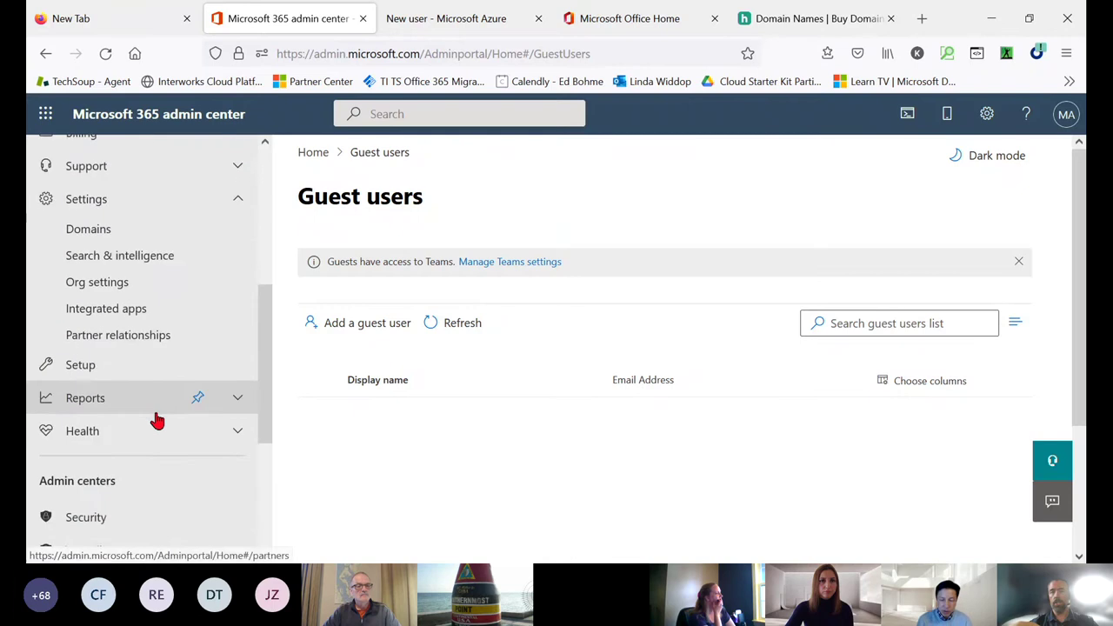
{"action": "scroll", "coordinate": [157, 420], "scroll_direction": "down", "scroll_amount": 2}
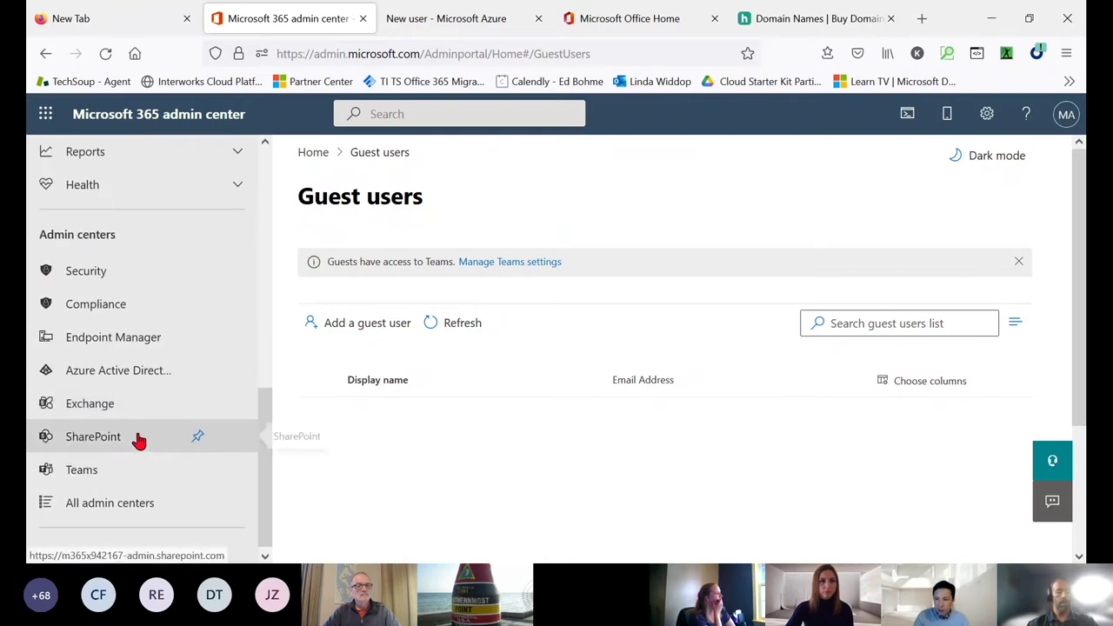
{"action": "left_click", "coordinate": [137, 440]}
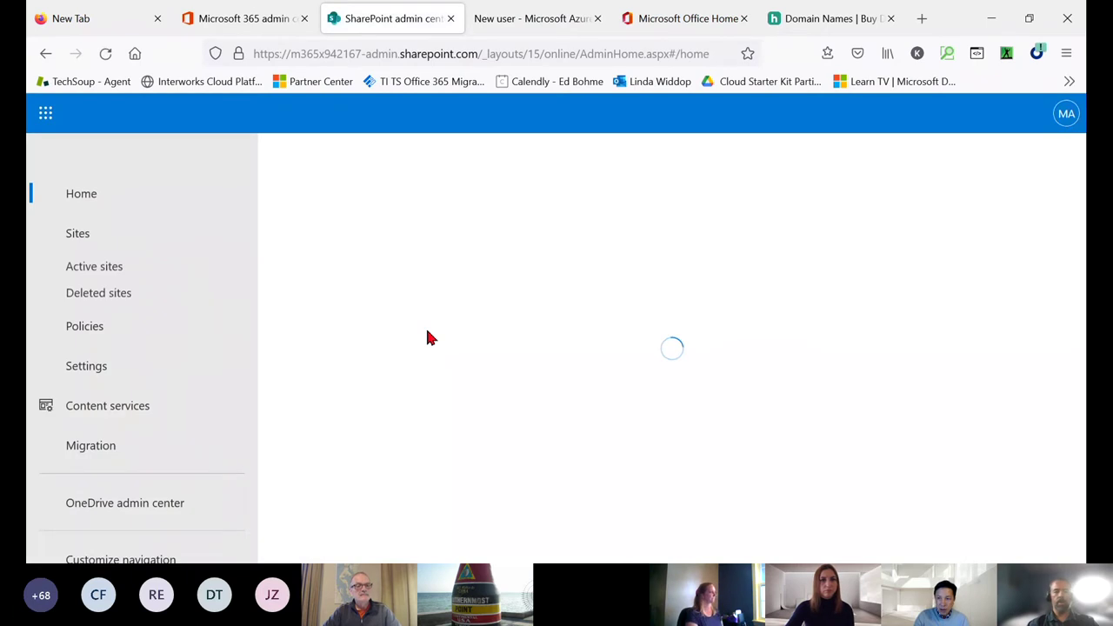
{"action": "key", "text": "ctrl+shift+Tab"}
{"action": "scroll", "coordinate": [182, 319], "scroll_direction": "up", "scroll_amount": 2}
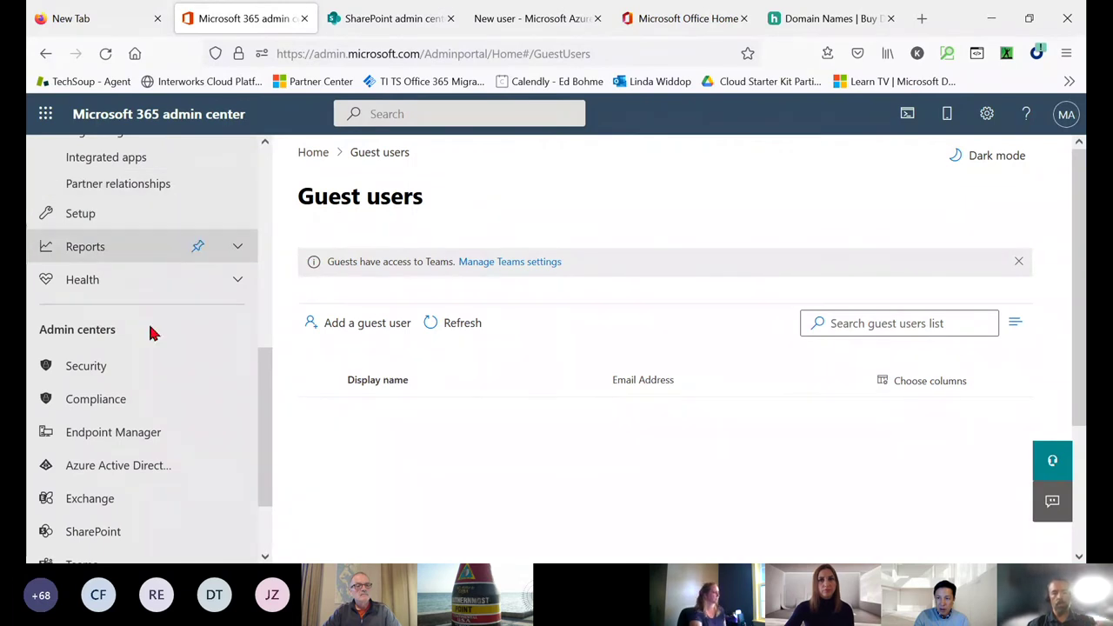
{"action": "scroll", "coordinate": [156, 427], "scroll_direction": "down", "scroll_amount": 2}
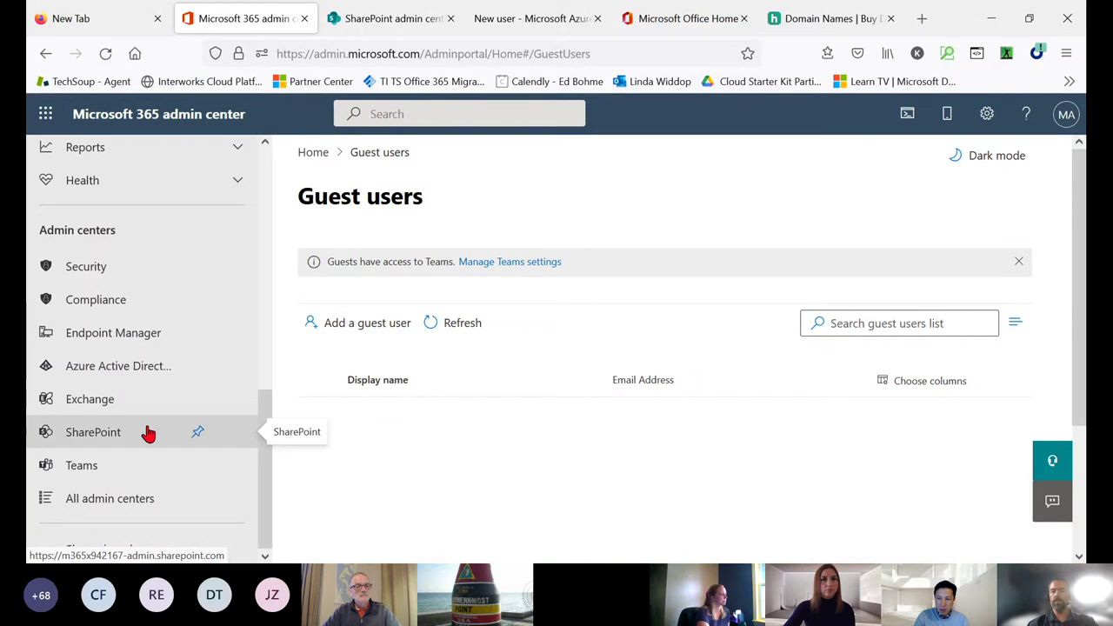
{"action": "left_click", "coordinate": [388, 22]}
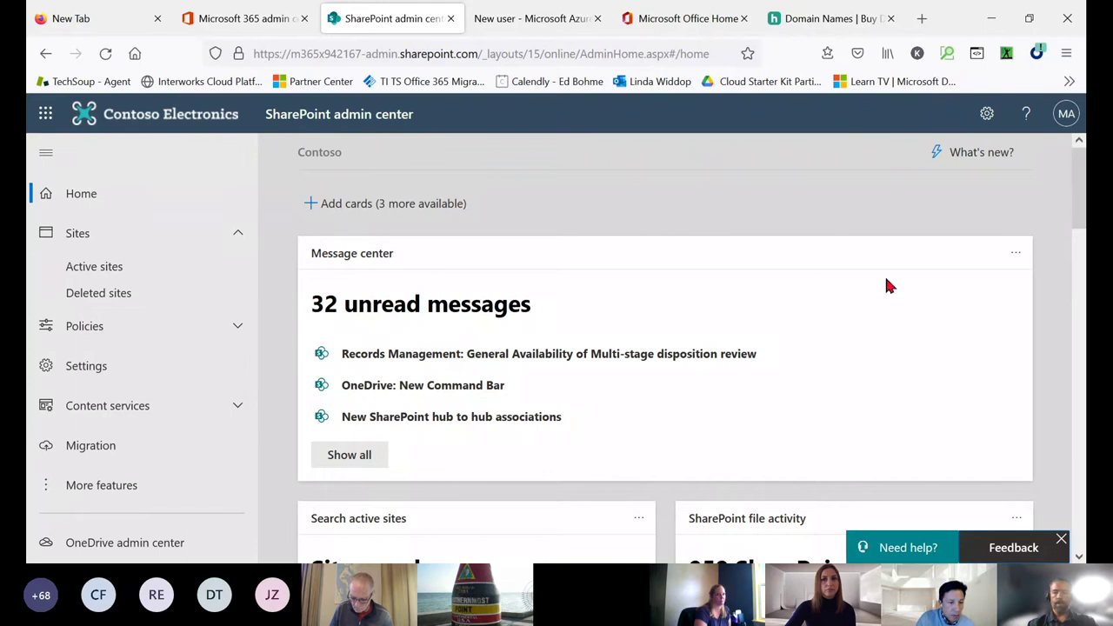
Step: Open the admin center Home dashboard, then view the Office 365 home page
{"action": "left_click", "coordinate": [261, 23]}
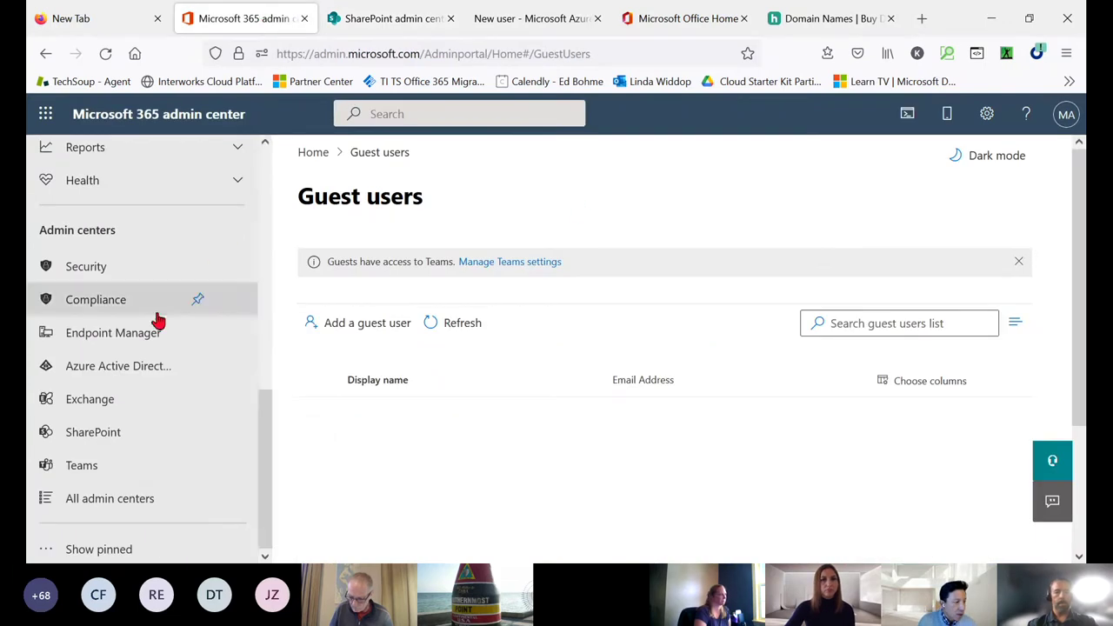
{"action": "scroll", "coordinate": [154, 319], "scroll_direction": "up", "scroll_amount": 5}
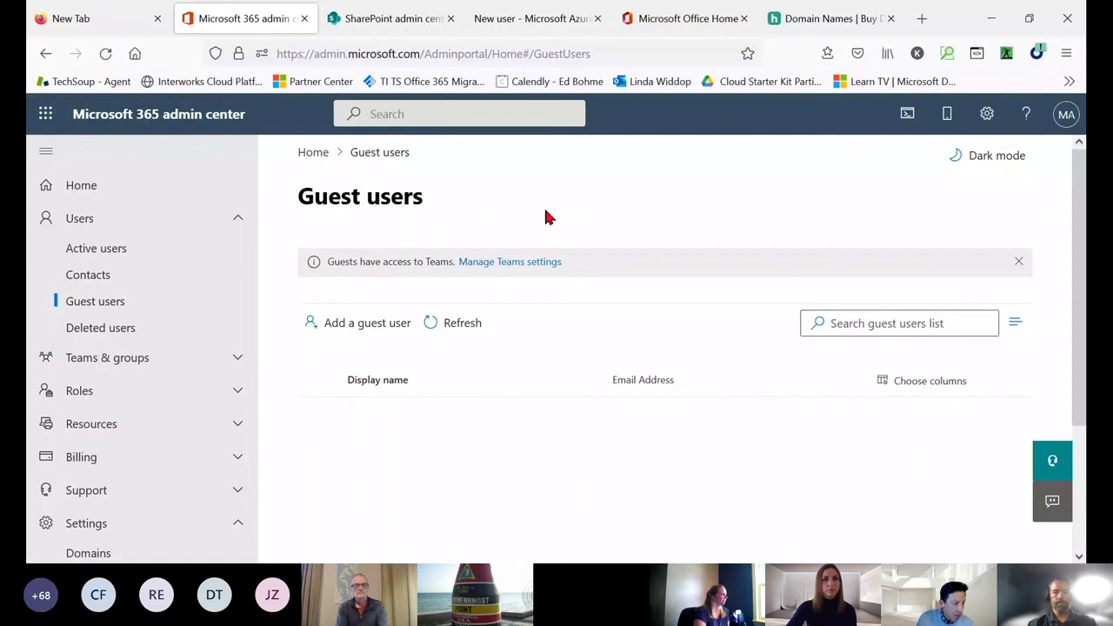
{"action": "left_click", "coordinate": [92, 193]}
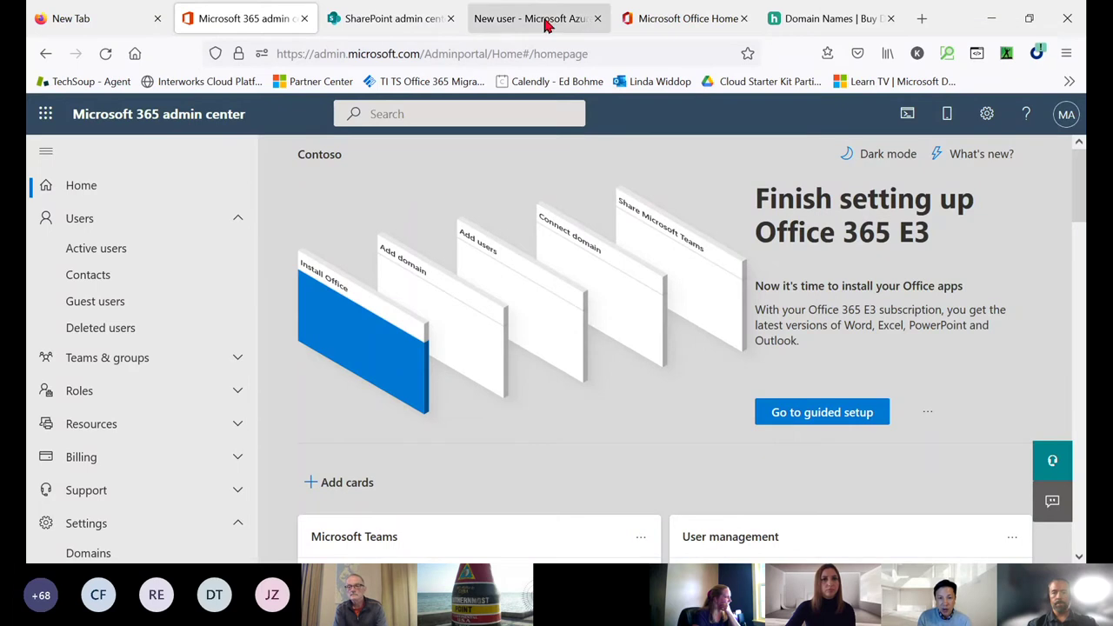
{"action": "left_click", "coordinate": [657, 26]}
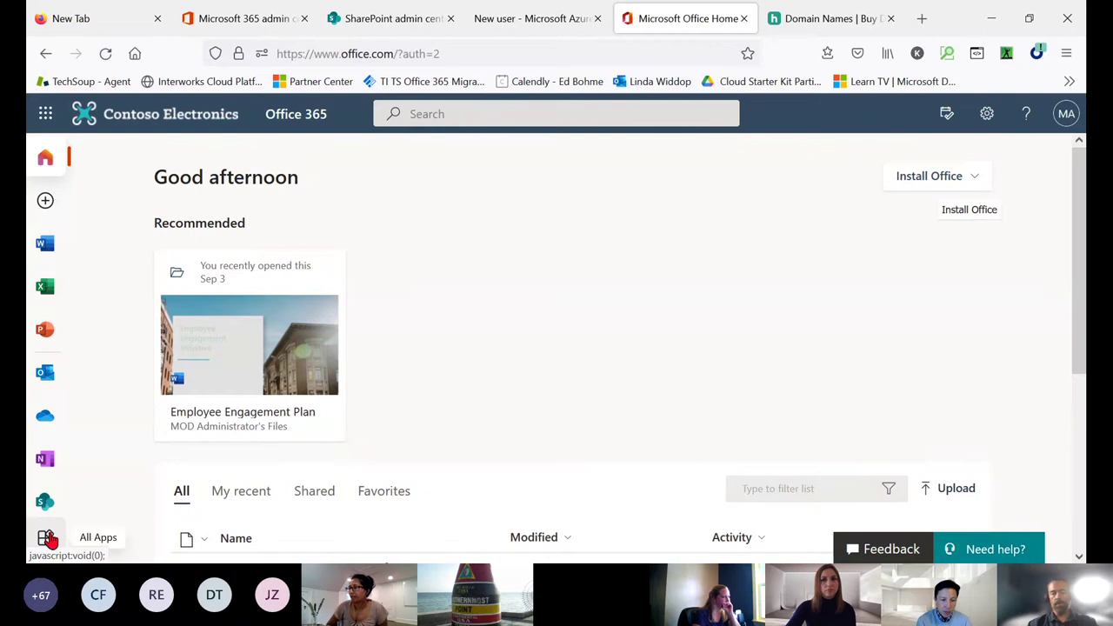
Step: Open All Apps from the Office 365 left rail and browse the app list
{"action": "left_click", "coordinate": [47, 540]}
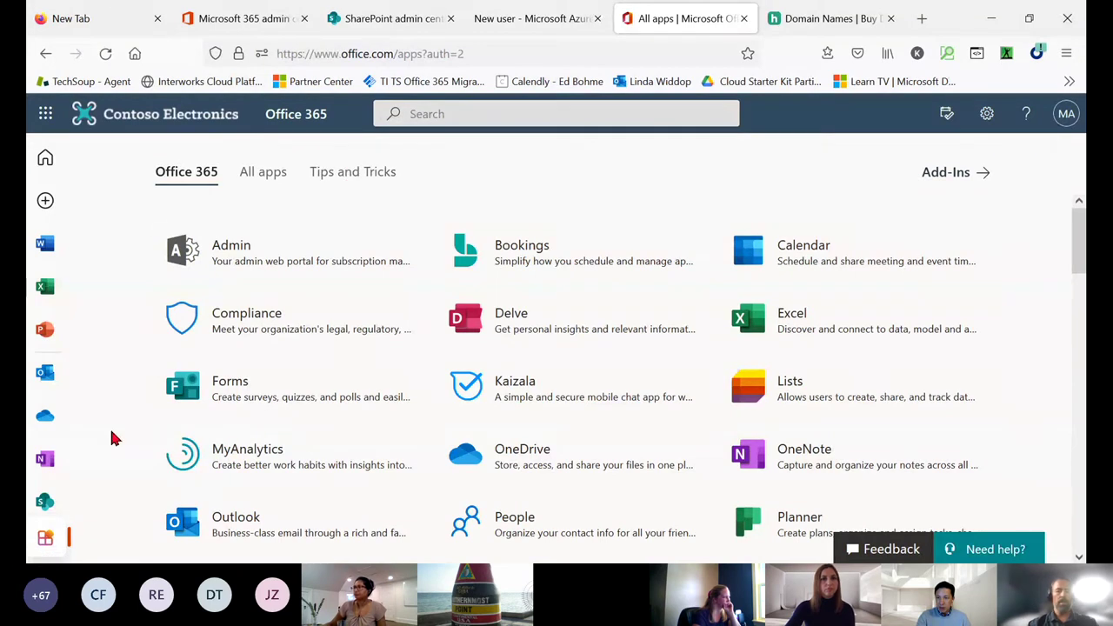
{"action": "scroll", "coordinate": [112, 439], "scroll_direction": "down", "scroll_amount": 2}
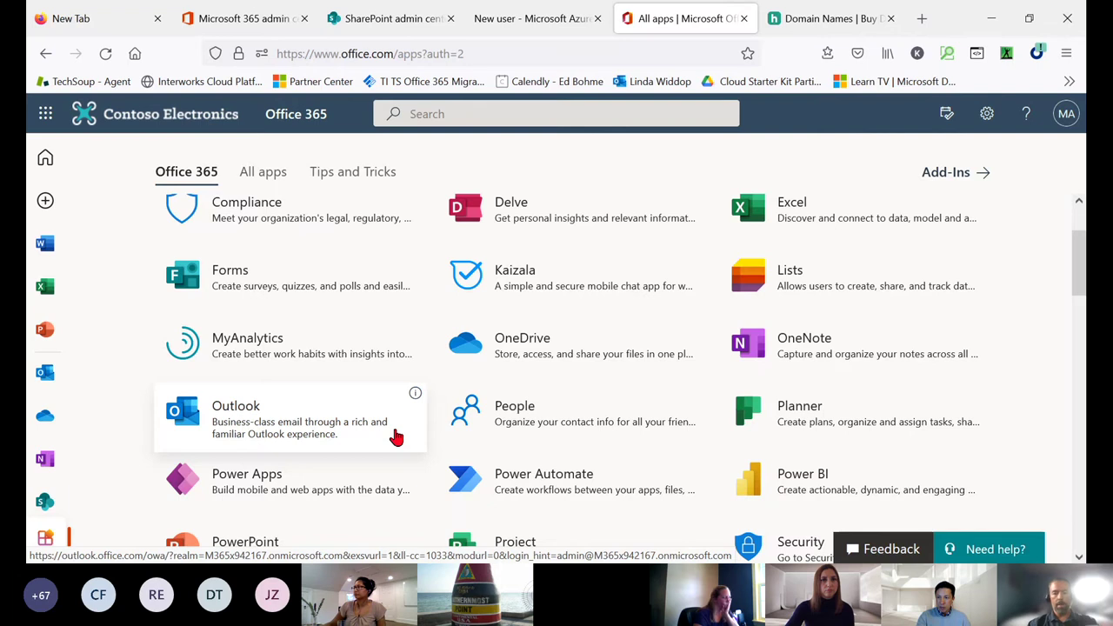
{"action": "scroll", "coordinate": [395, 436], "scroll_direction": "down", "scroll_amount": 2}
{"action": "scroll", "coordinate": [396, 436], "scroll_direction": "down", "scroll_amount": 3}
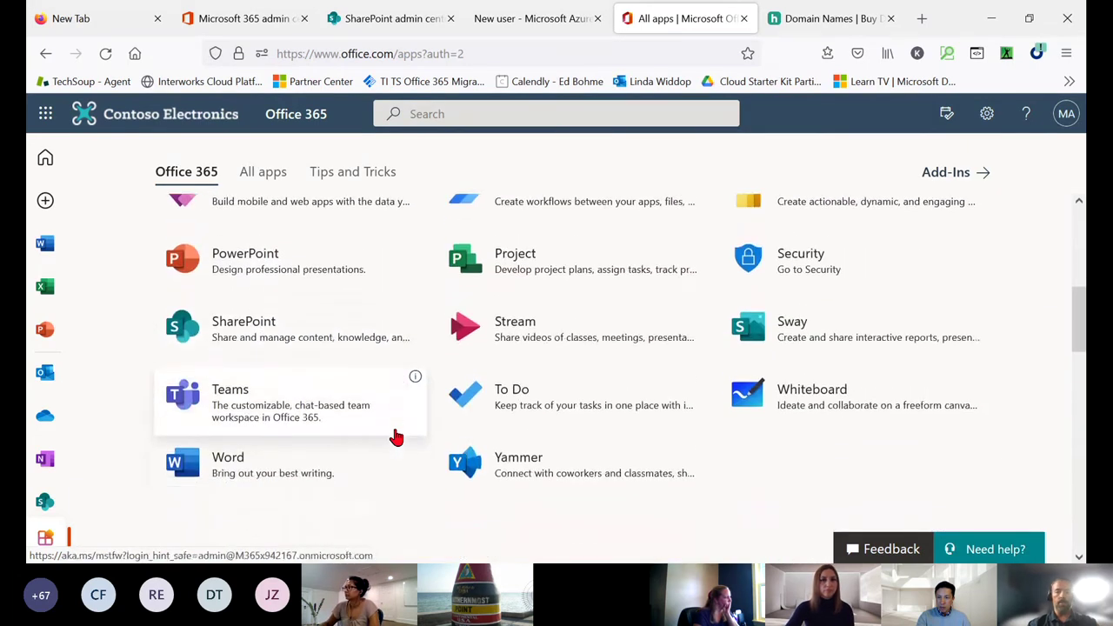
{"action": "scroll", "coordinate": [396, 437], "scroll_direction": "up", "scroll_amount": 5}
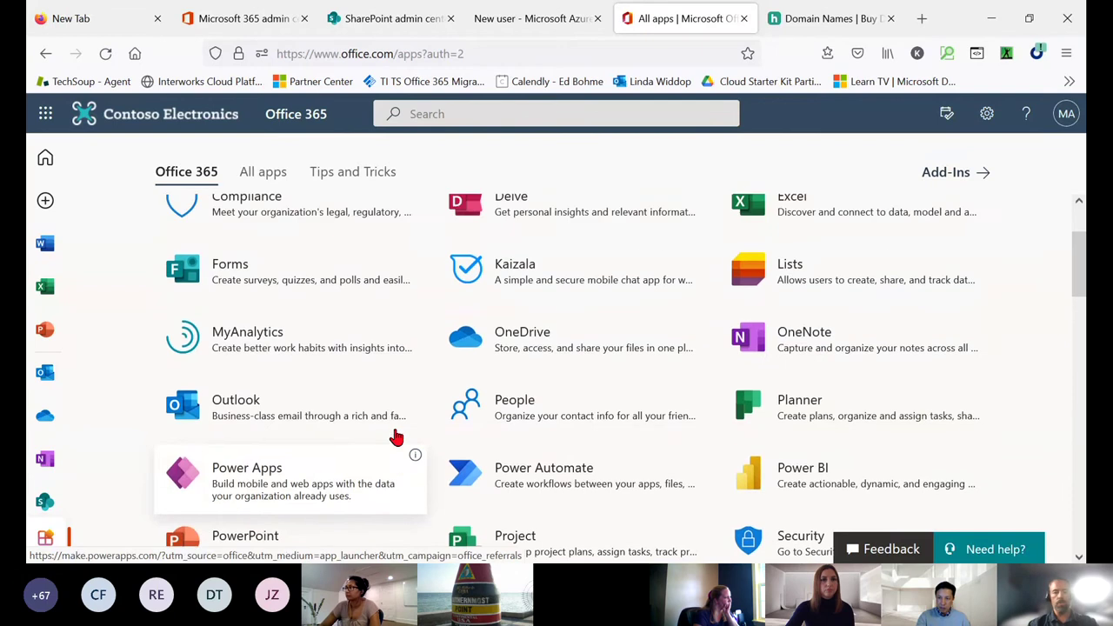
{"action": "scroll", "coordinate": [396, 436], "scroll_direction": "up", "scroll_amount": 2}
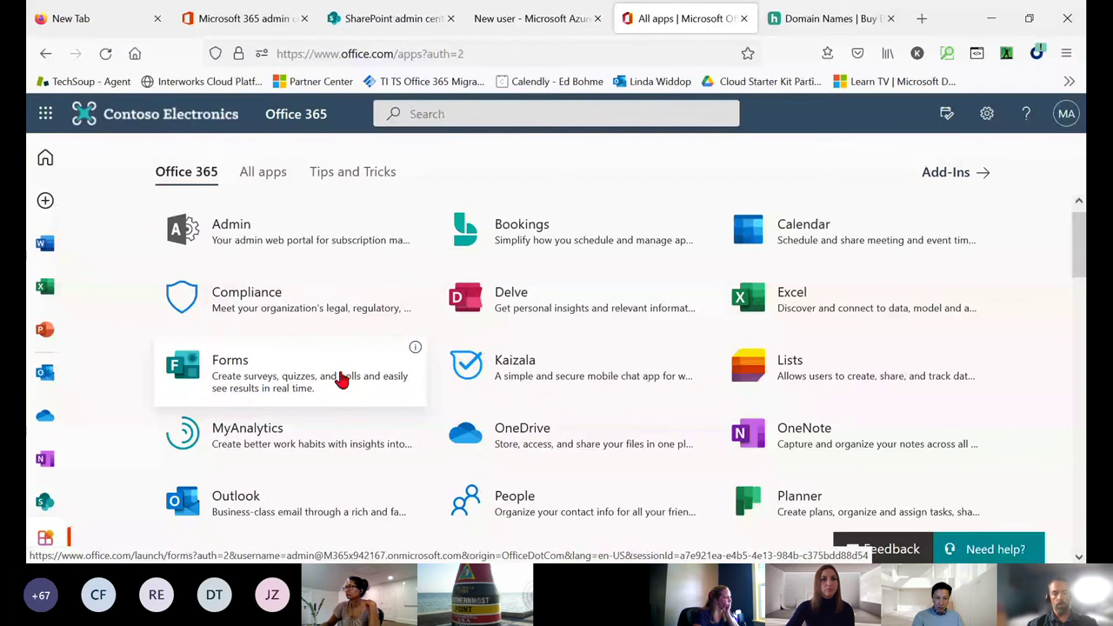
Step: Browse the full All apps grid, then return to the Microsoft 365 admin center
{"action": "left_click", "coordinate": [271, 185]}
{"action": "scroll", "coordinate": [119, 379], "scroll_direction": "down", "scroll_amount": 3}
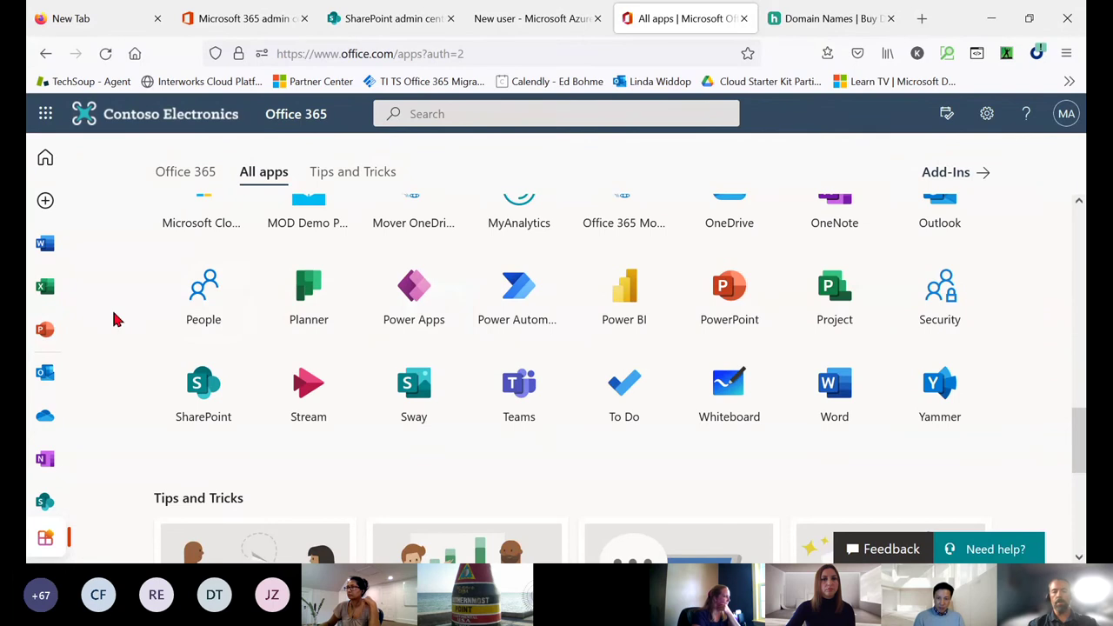
{"action": "scroll", "coordinate": [132, 327], "scroll_direction": "up", "scroll_amount": 5}
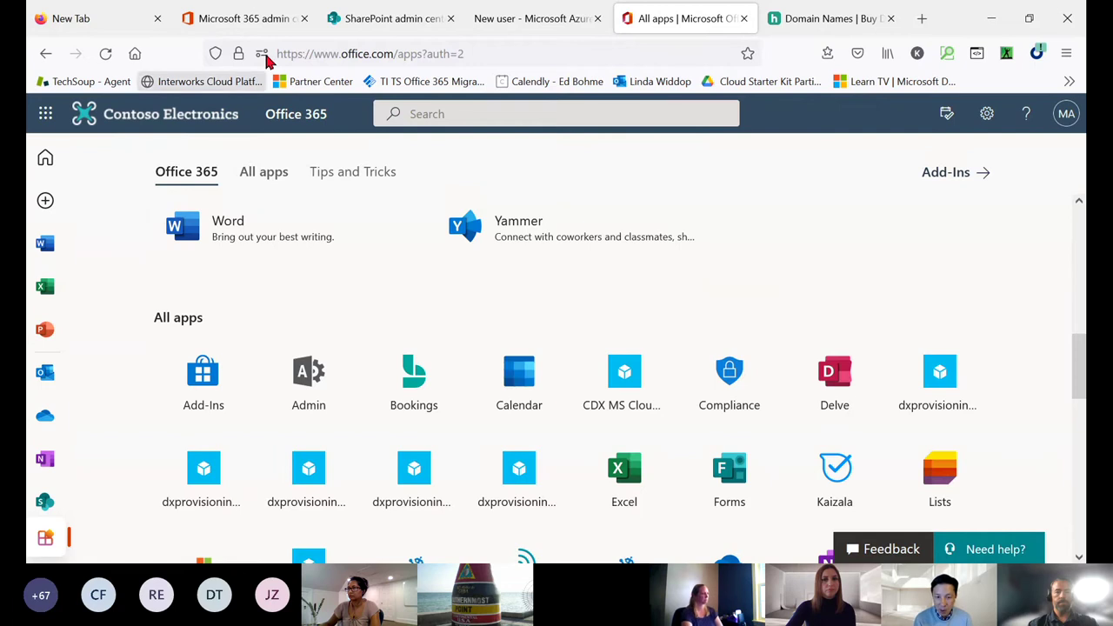
{"action": "left_click", "coordinate": [259, 21]}
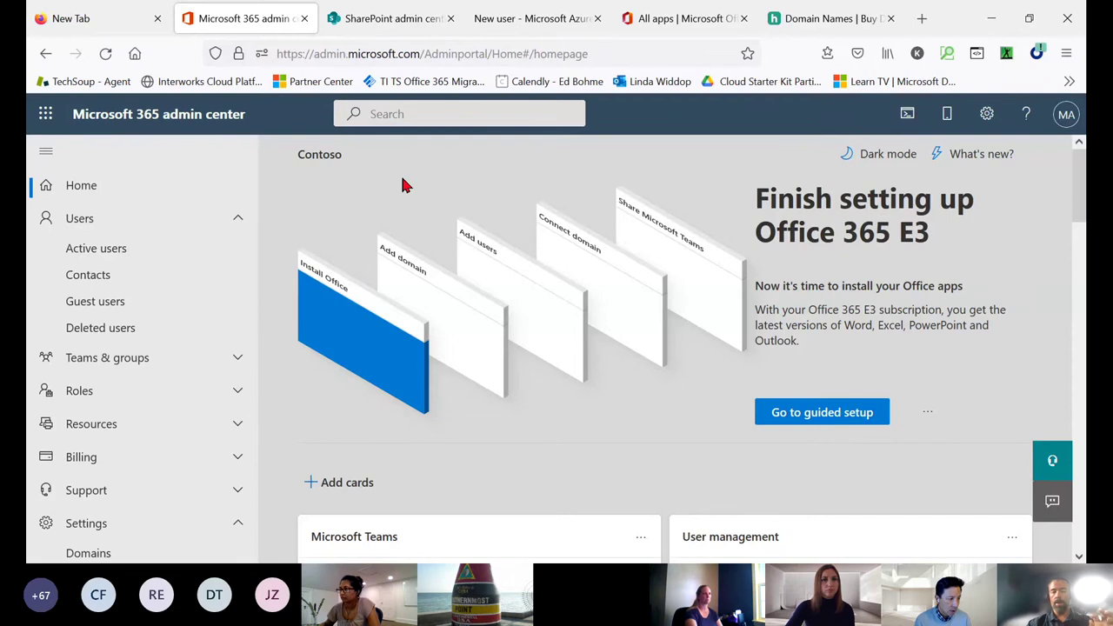
Step: Add a new active user, entering first name, last name and username
{"action": "left_click", "coordinate": [136, 253]}
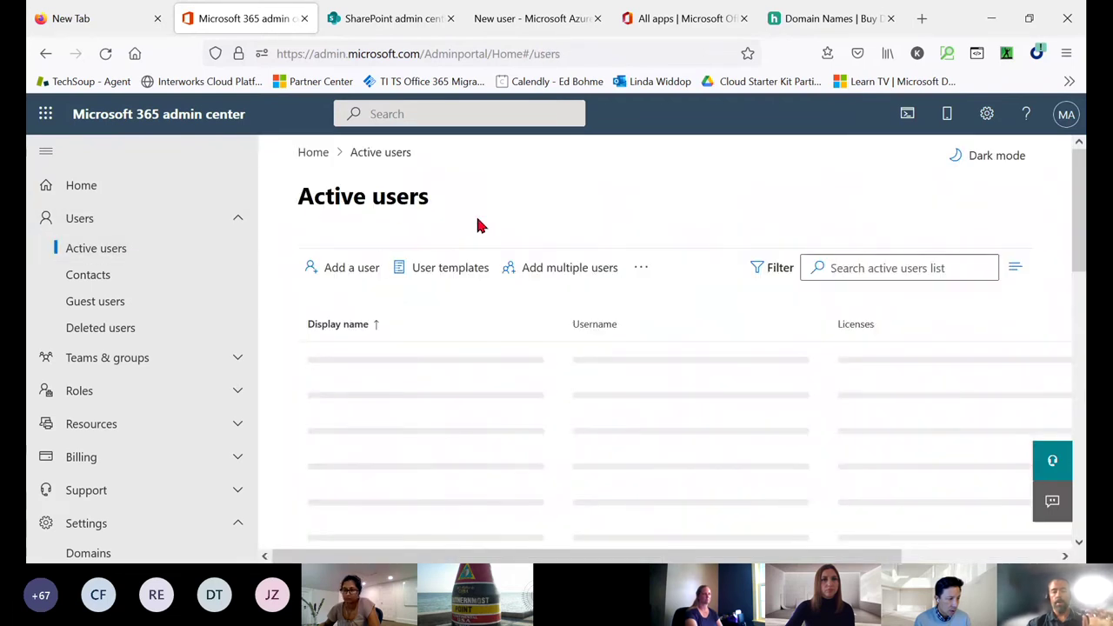
{"action": "left_click", "coordinate": [368, 273]}
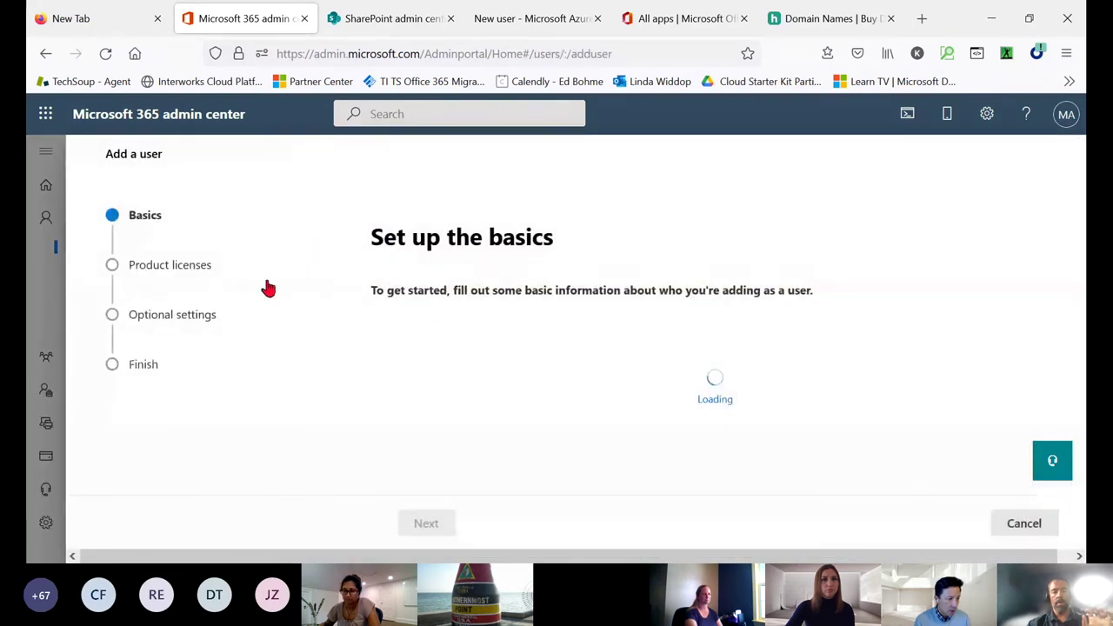
{"action": "scroll", "coordinate": [483, 382], "scroll_direction": "down", "scroll_amount": 2}
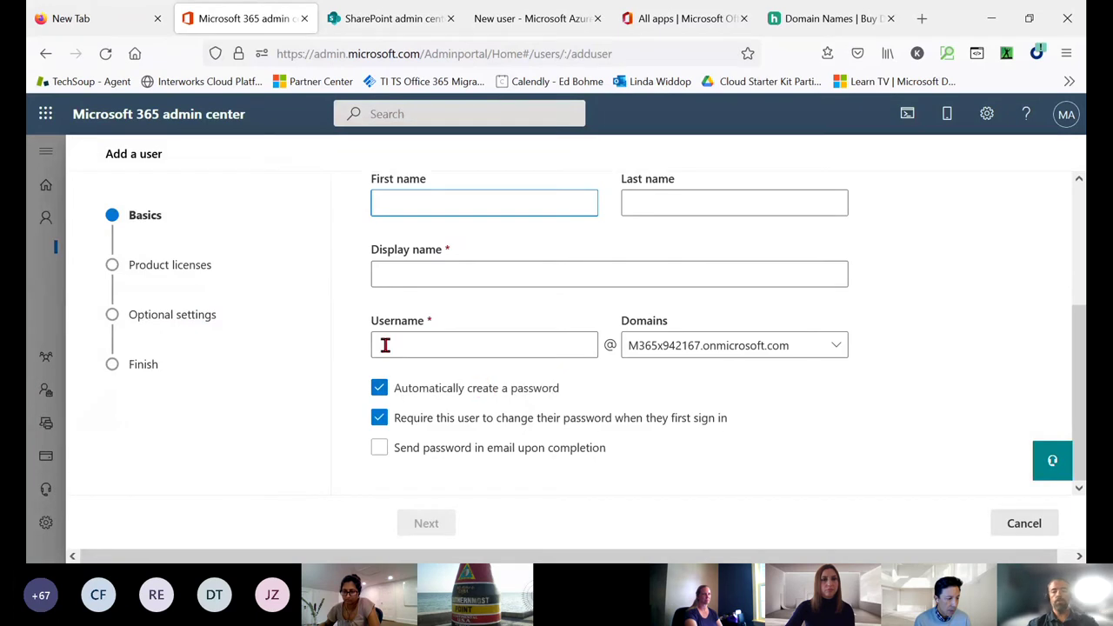
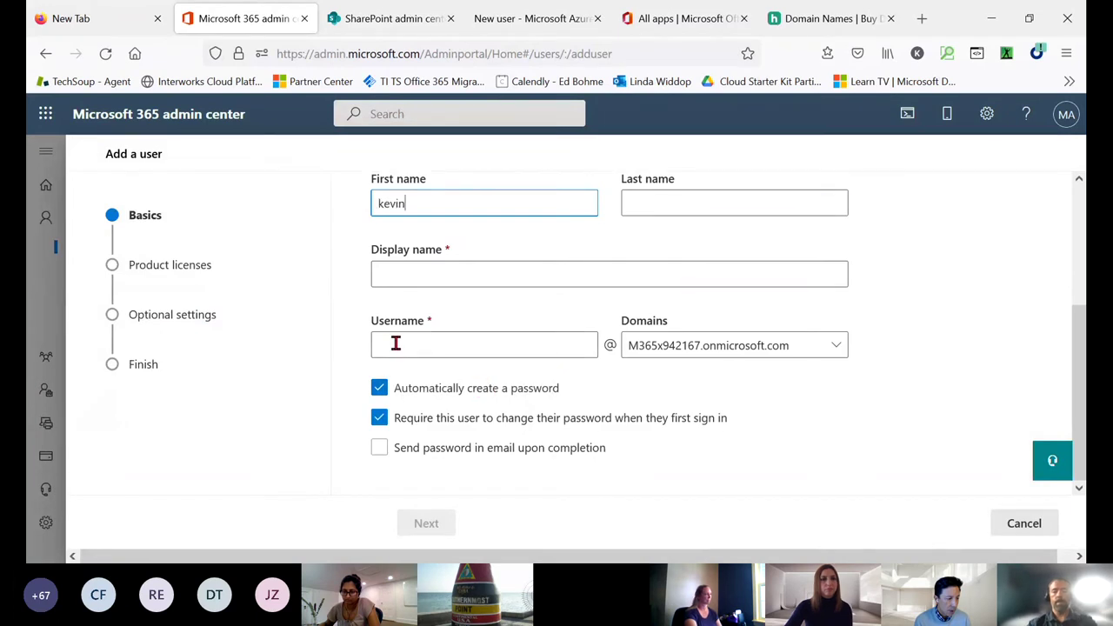
{"action": "key", "text": "Tab"}
{"action": "key", "text": "Tab"}
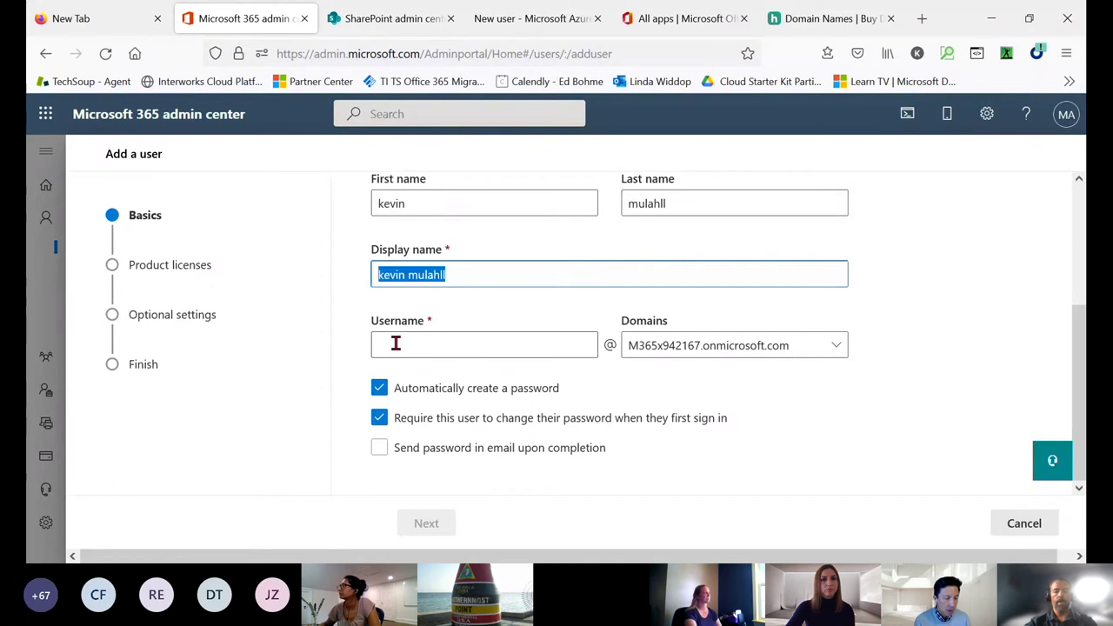
{"action": "key", "text": "Tab"}
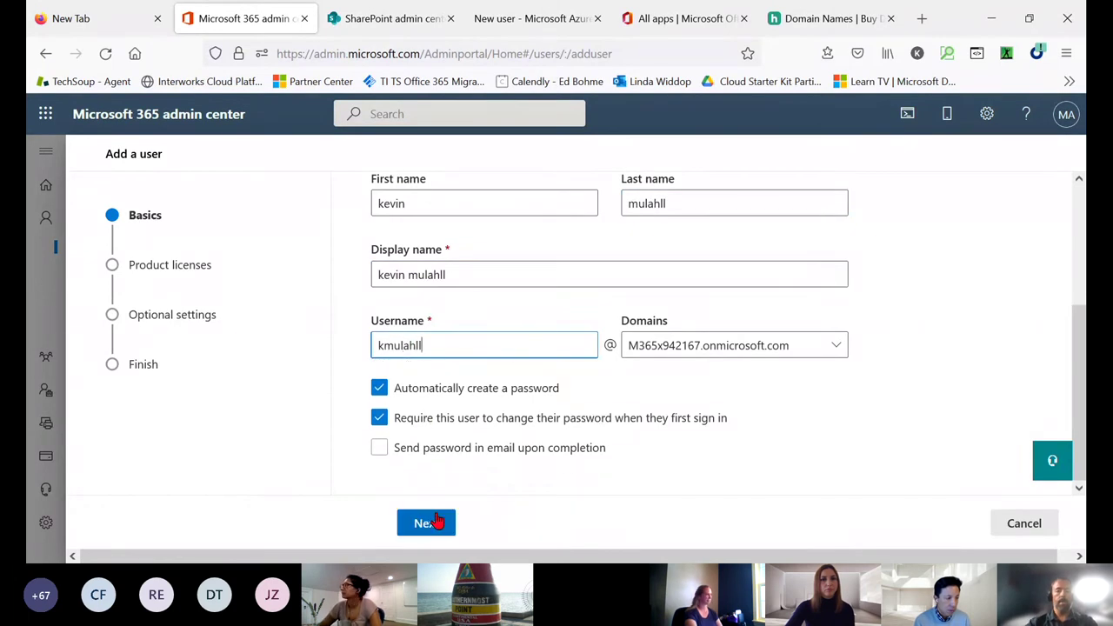
Step: Create the user without a product license and continue to Optional settings
{"action": "left_click", "coordinate": [427, 523]}
{"action": "scroll", "coordinate": [583, 391], "scroll_direction": "down", "scroll_amount": 10}
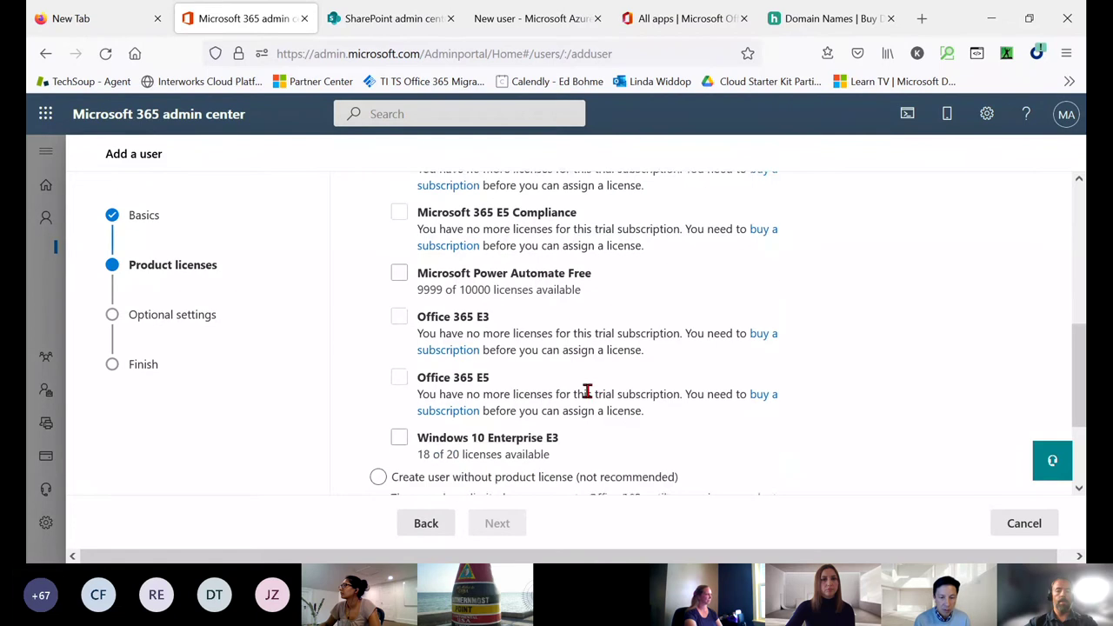
{"action": "scroll", "coordinate": [601, 377], "scroll_direction": "up", "scroll_amount": 2}
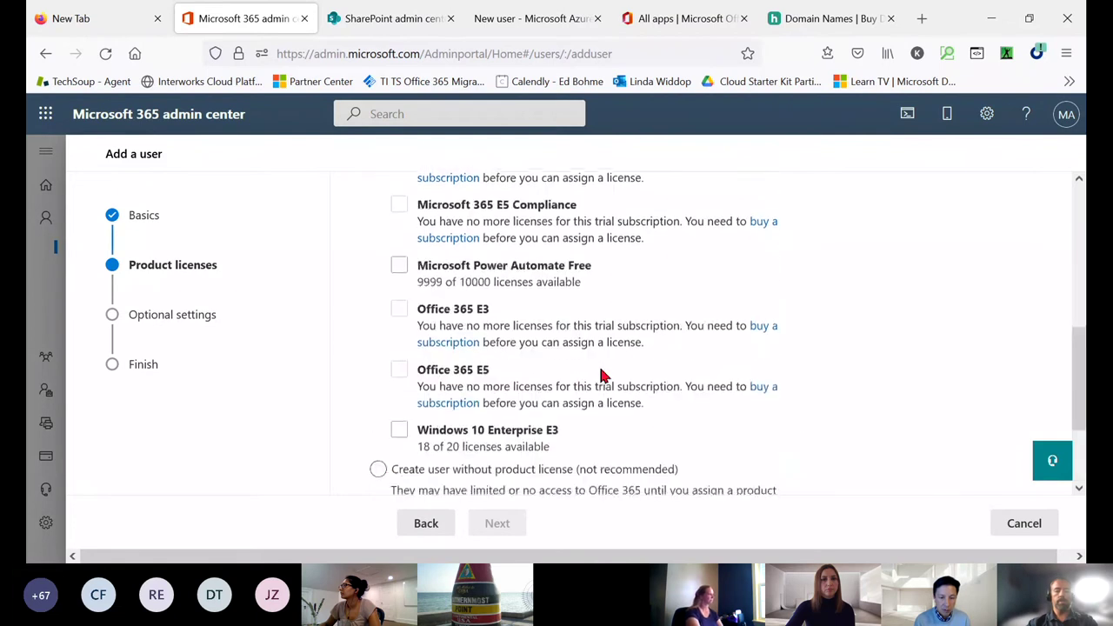
{"action": "left_click", "coordinate": [379, 471]}
{"action": "left_click", "coordinate": [480, 524]}
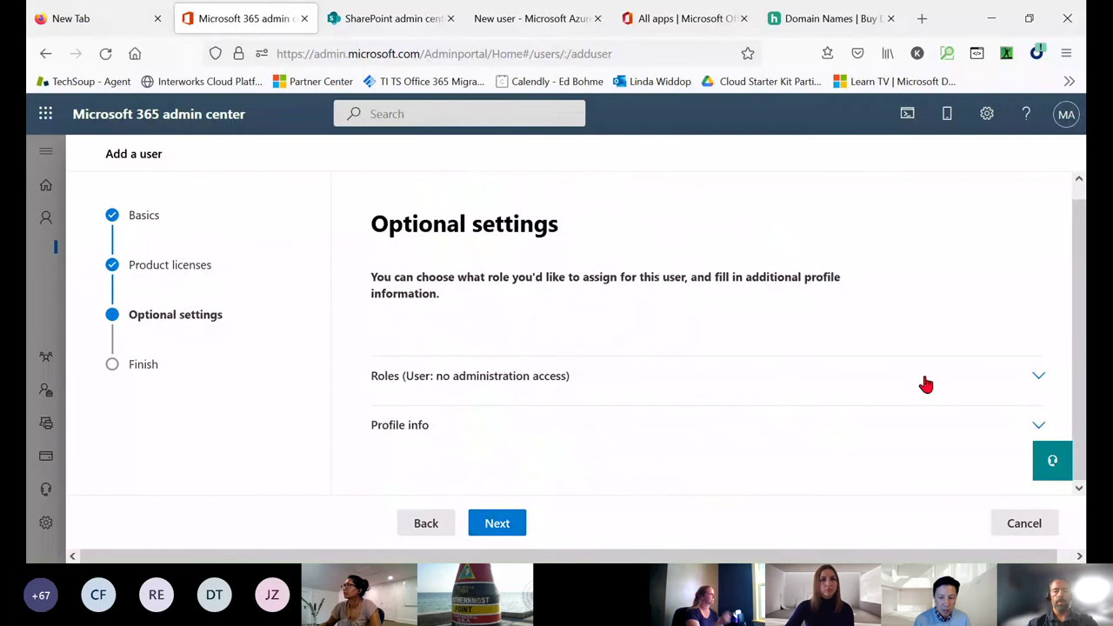
Step: Grant the new user Admin center access and toggle the Exchange Administrator role on and off
{"action": "left_click", "coordinate": [770, 374]}
{"action": "scroll", "coordinate": [633, 459], "scroll_direction": "down", "scroll_amount": 3}
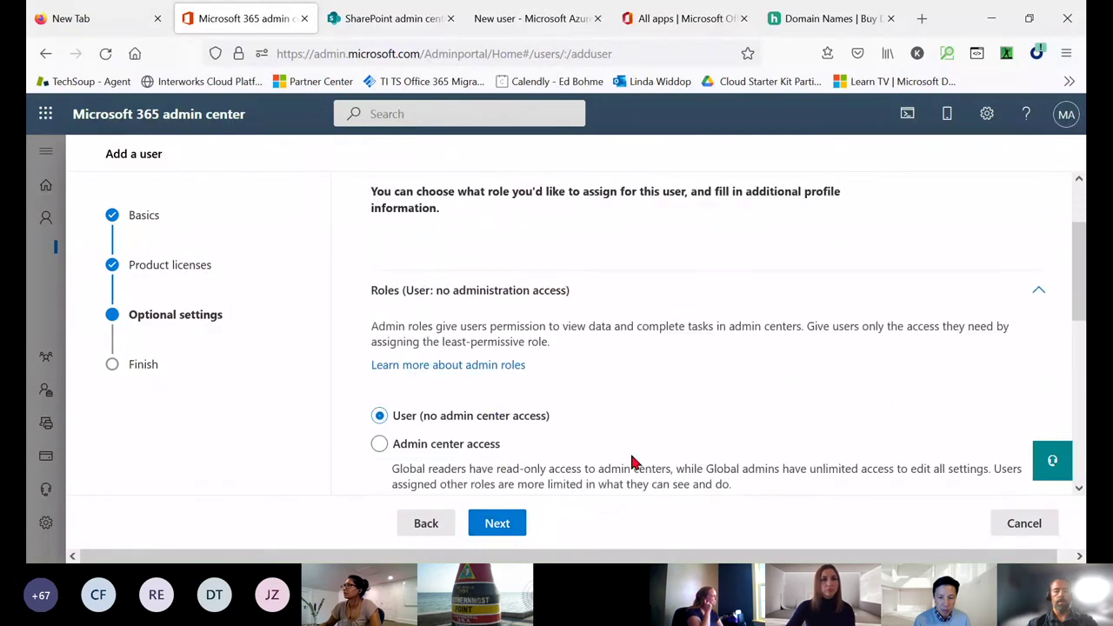
{"action": "left_click", "coordinate": [381, 340]}
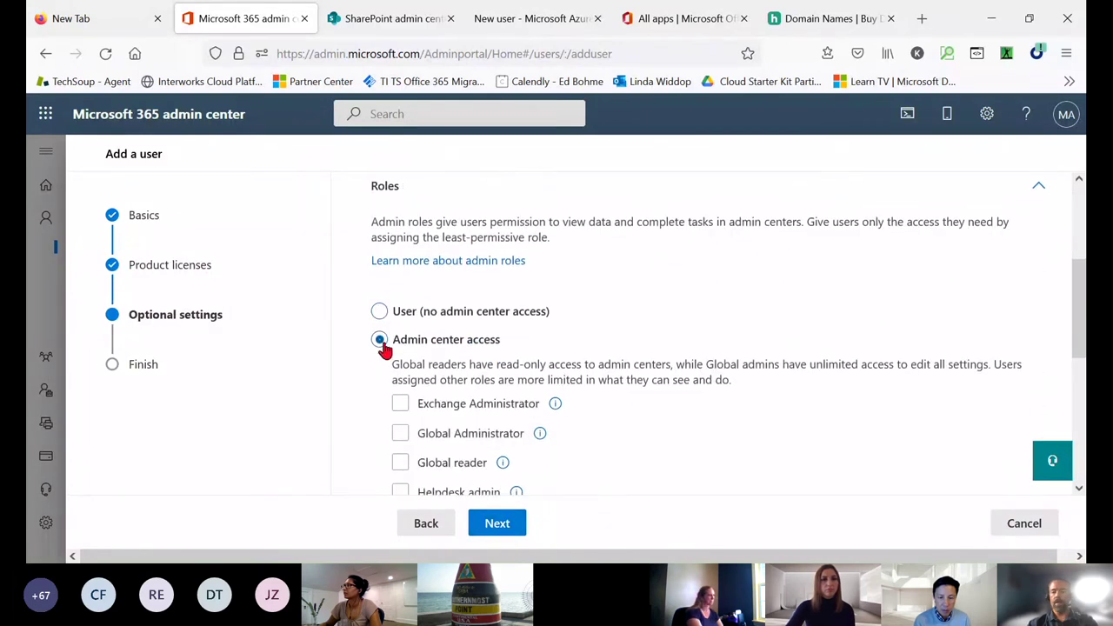
{"action": "scroll", "coordinate": [671, 455], "scroll_direction": "down", "scroll_amount": 1}
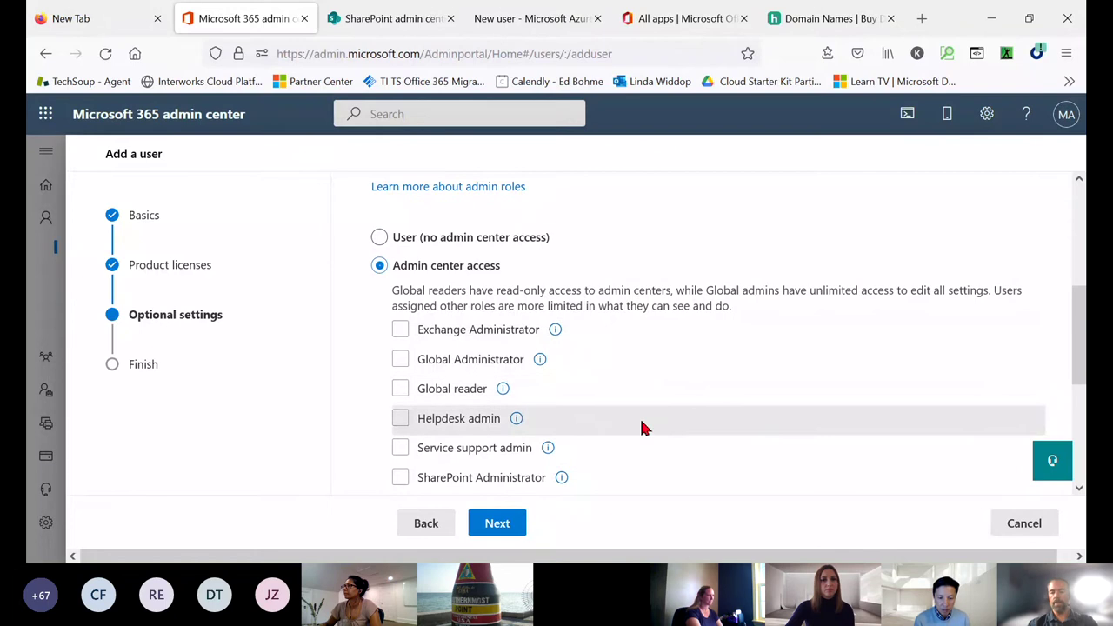
{"action": "left_click", "coordinate": [527, 336]}
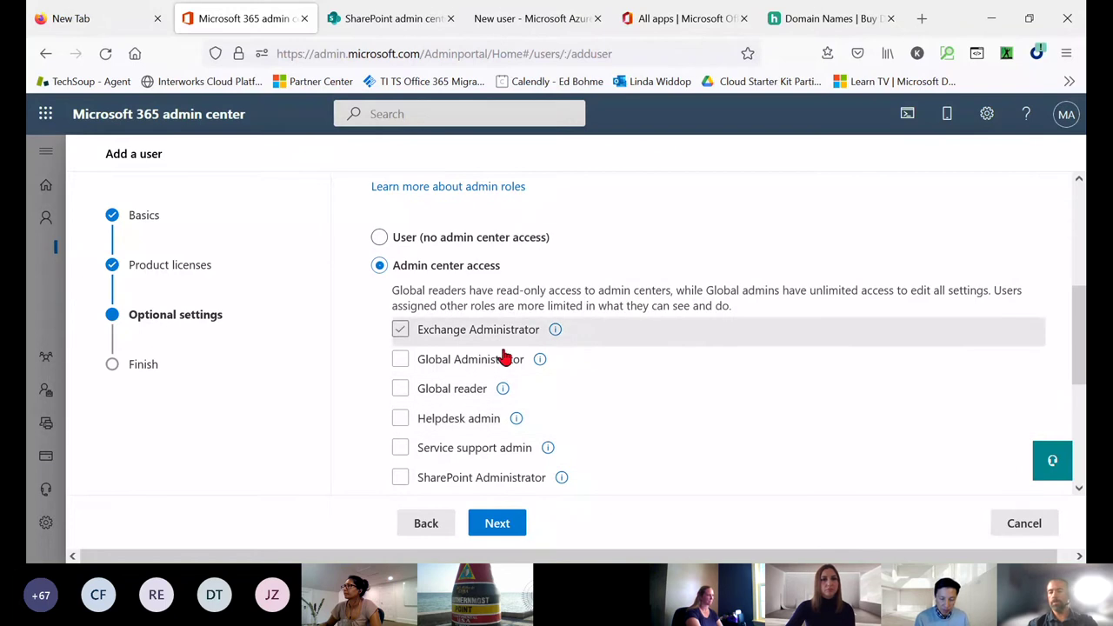
{"action": "left_click", "coordinate": [438, 325]}
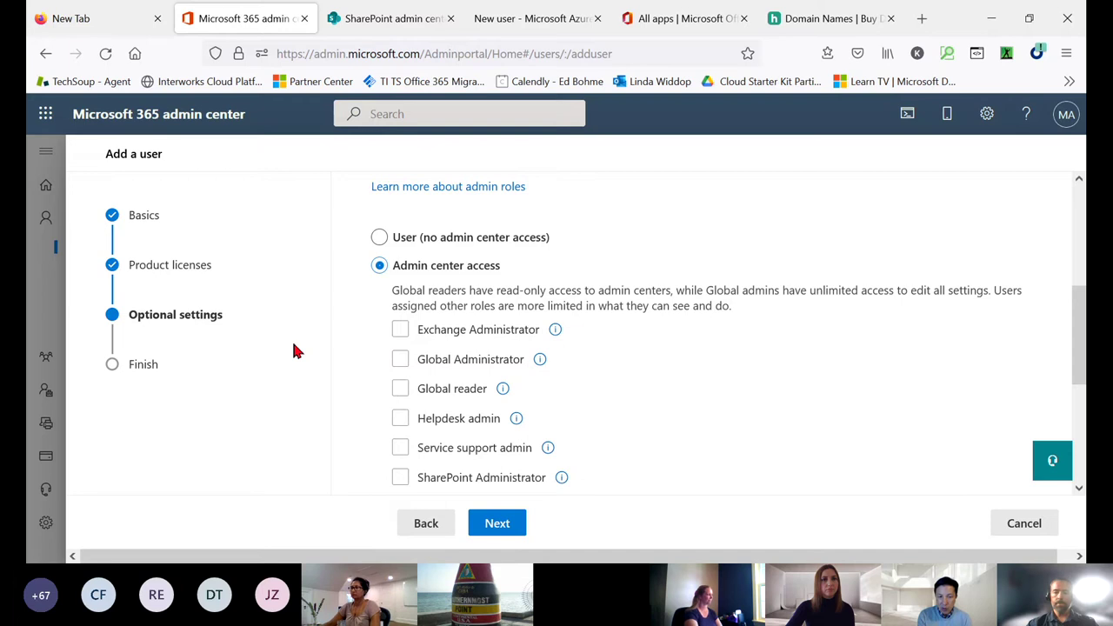
{"action": "mouse_move", "coordinate": [557, 339]}
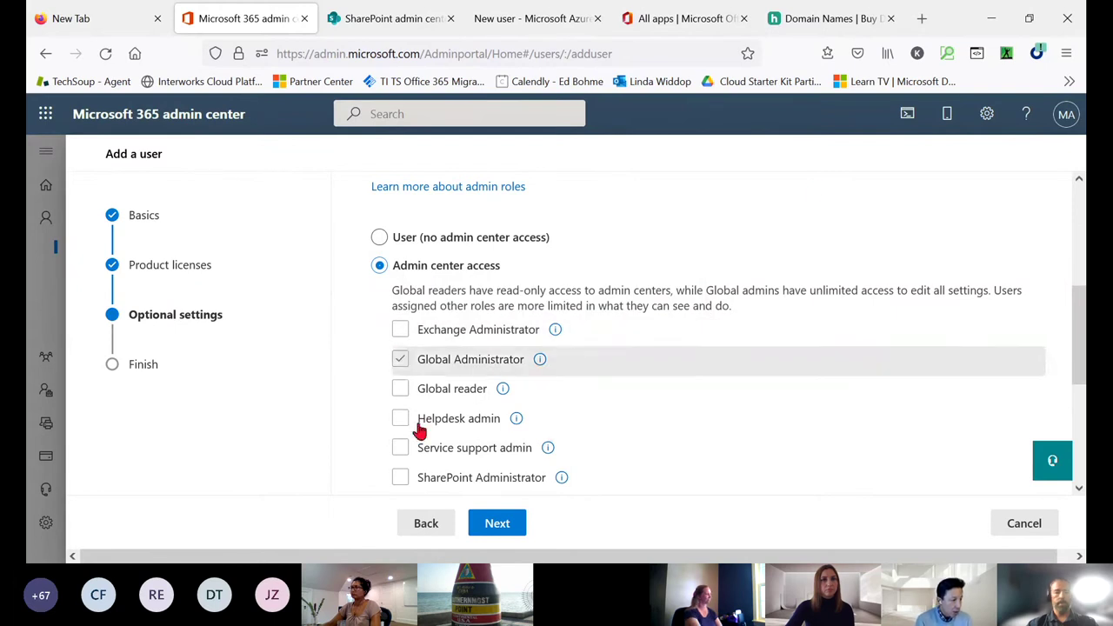
Step: Step back to the basics, then cancel the wizard and discard the new user's details
{"action": "left_click", "coordinate": [426, 527]}
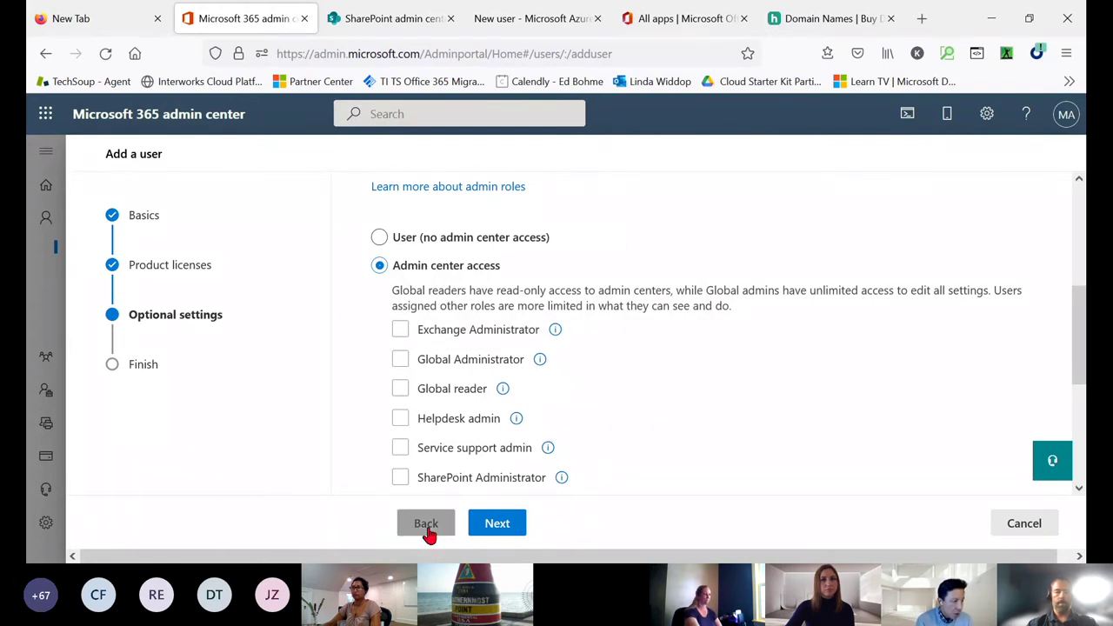
{"action": "left_click", "coordinate": [427, 526]}
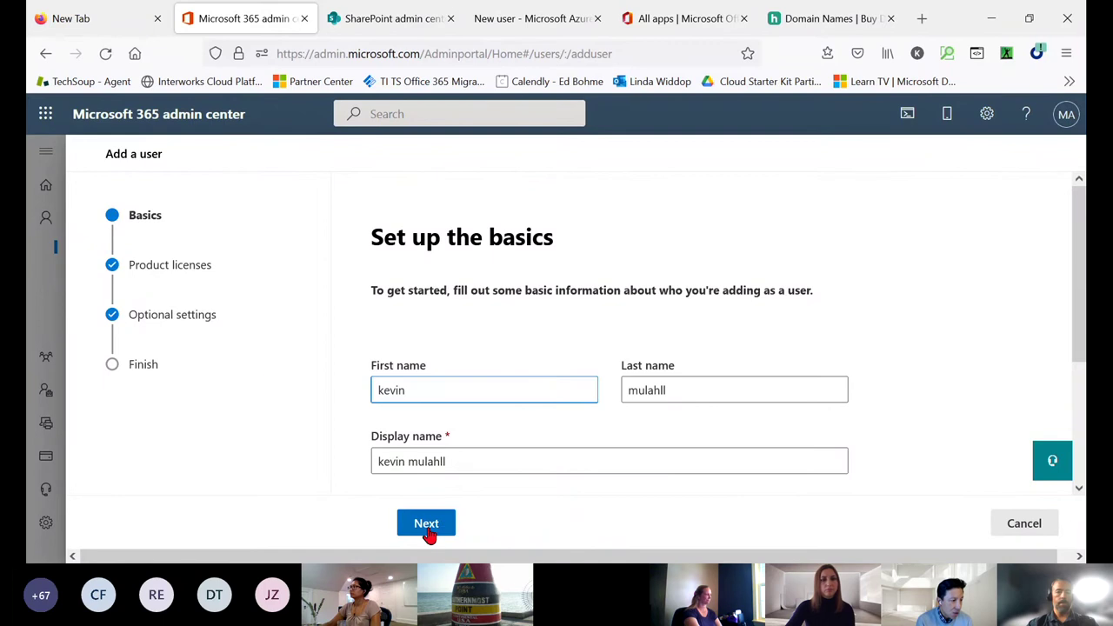
{"action": "left_click", "coordinate": [51, 295]}
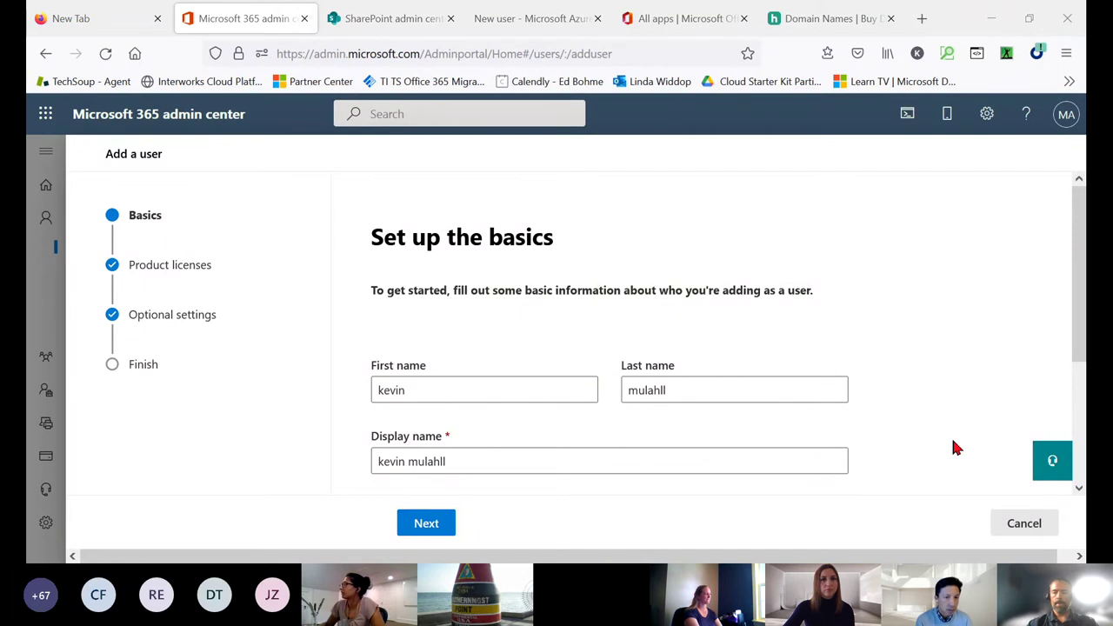
{"action": "left_click", "coordinate": [1039, 527]}
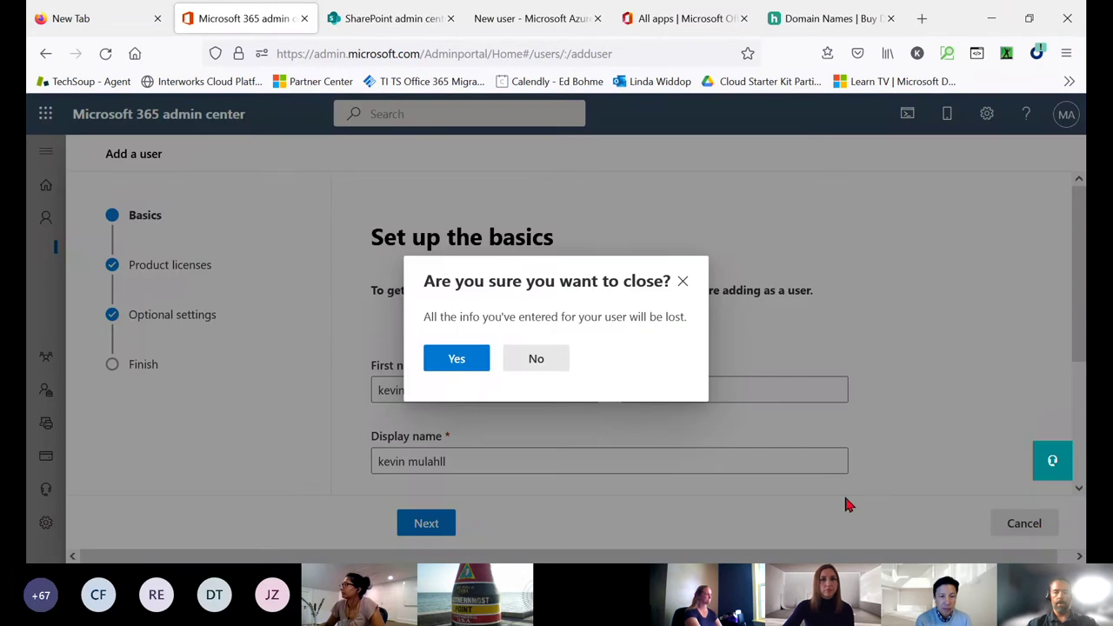
{"action": "left_click", "coordinate": [467, 363]}
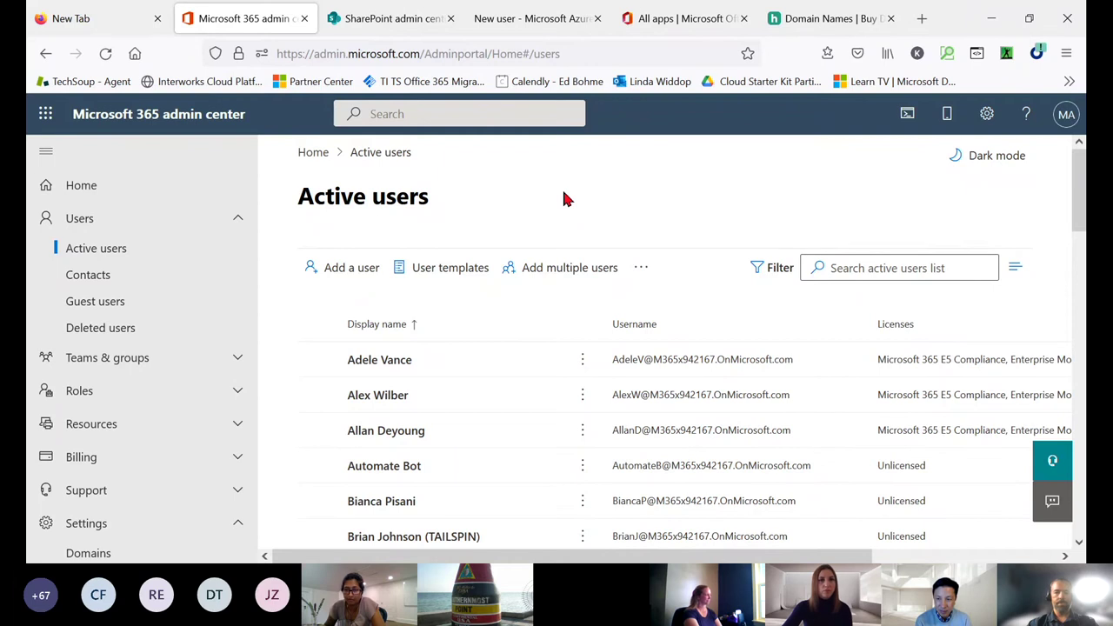
Step: Return to the admin center Home dashboard showing the Office 365 E3 setup card
{"action": "left_click", "coordinate": [102, 190]}
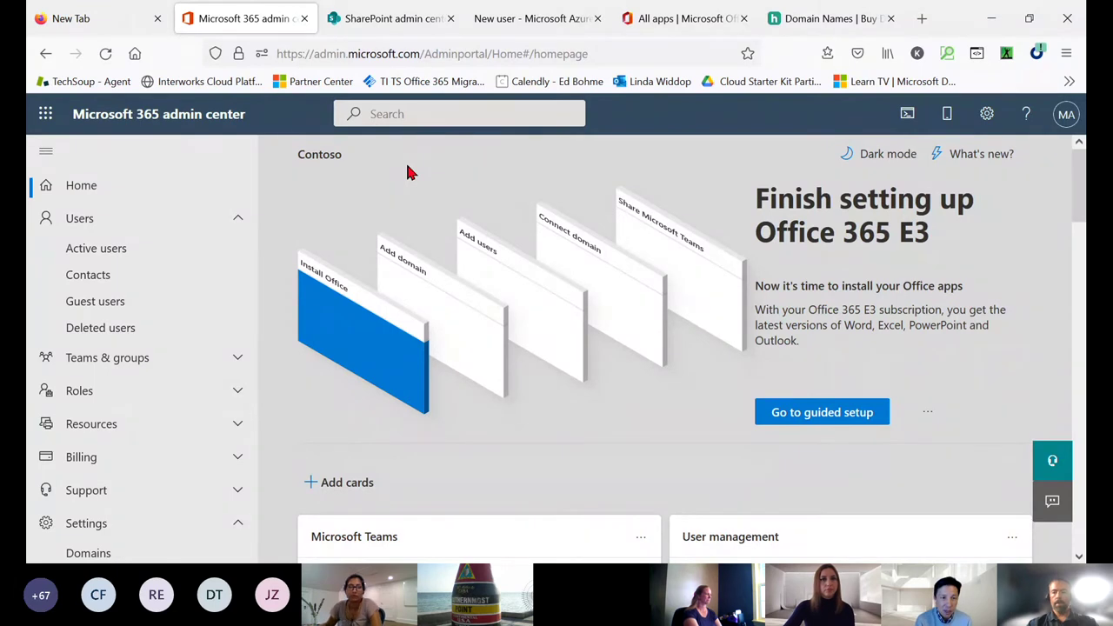
Step: From the Office home page, choose Install Office > Other install options to open My account
{"action": "left_click", "coordinate": [544, 27]}
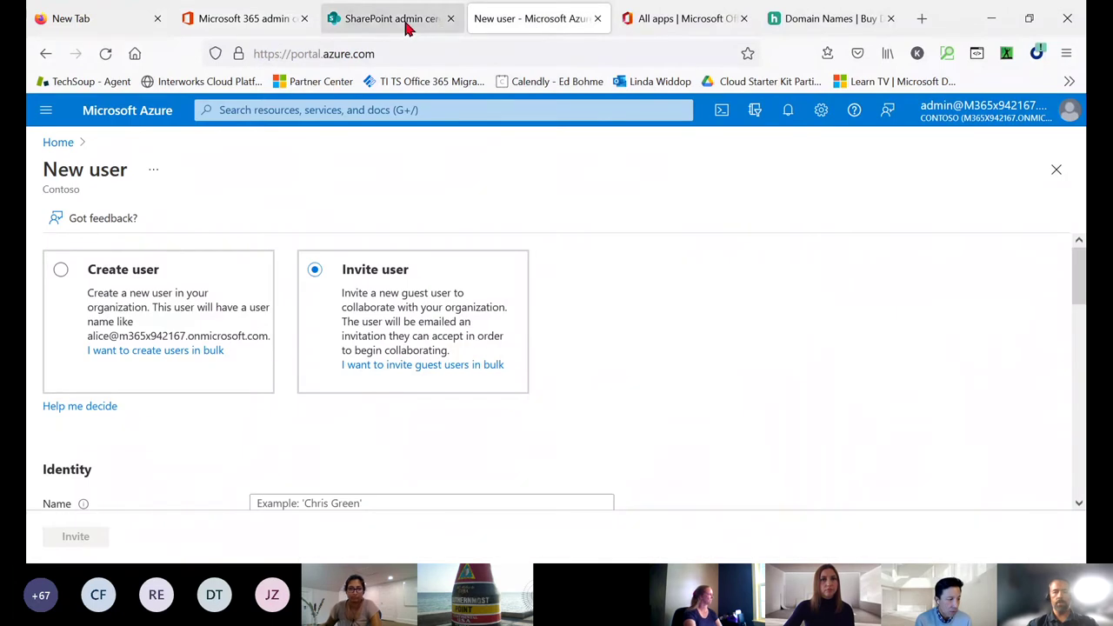
{"action": "left_click", "coordinate": [658, 20]}
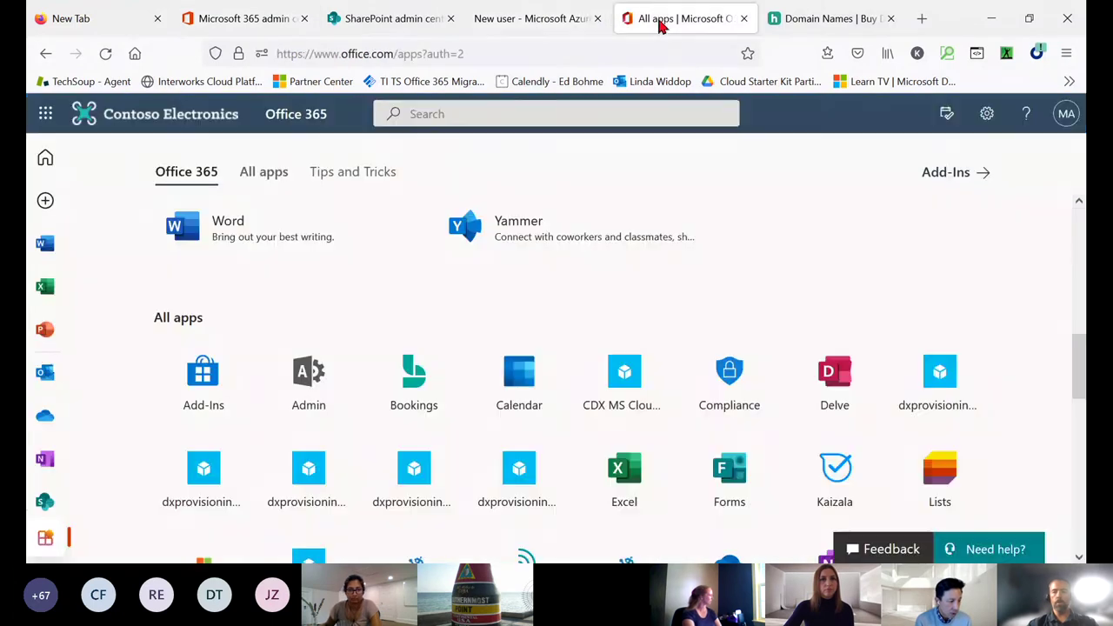
{"action": "left_click", "coordinate": [46, 161]}
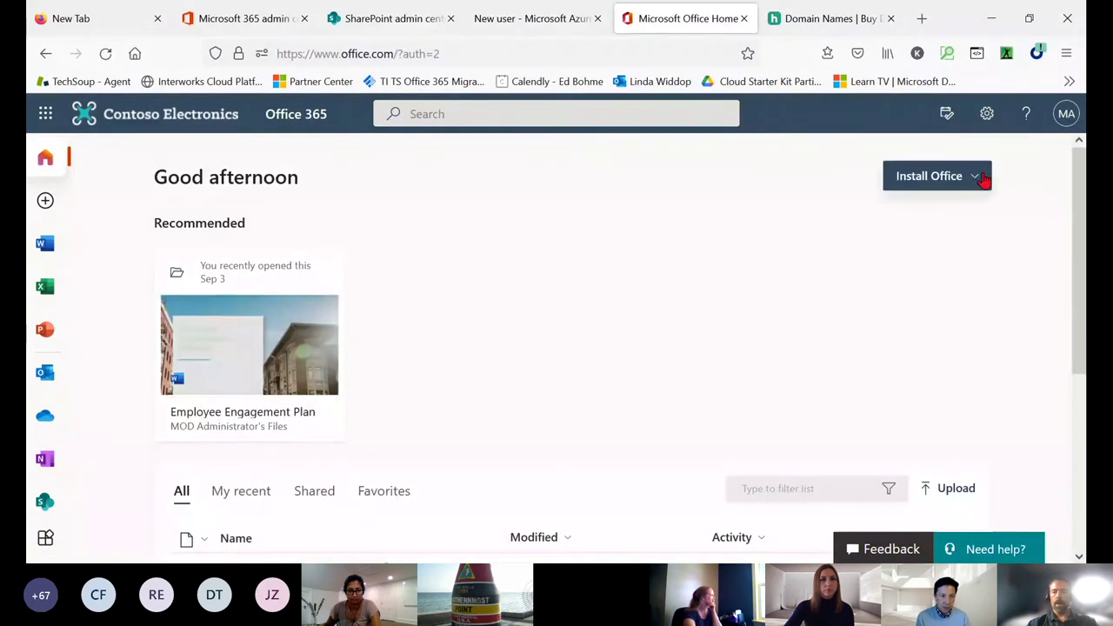
{"action": "left_click", "coordinate": [979, 176]}
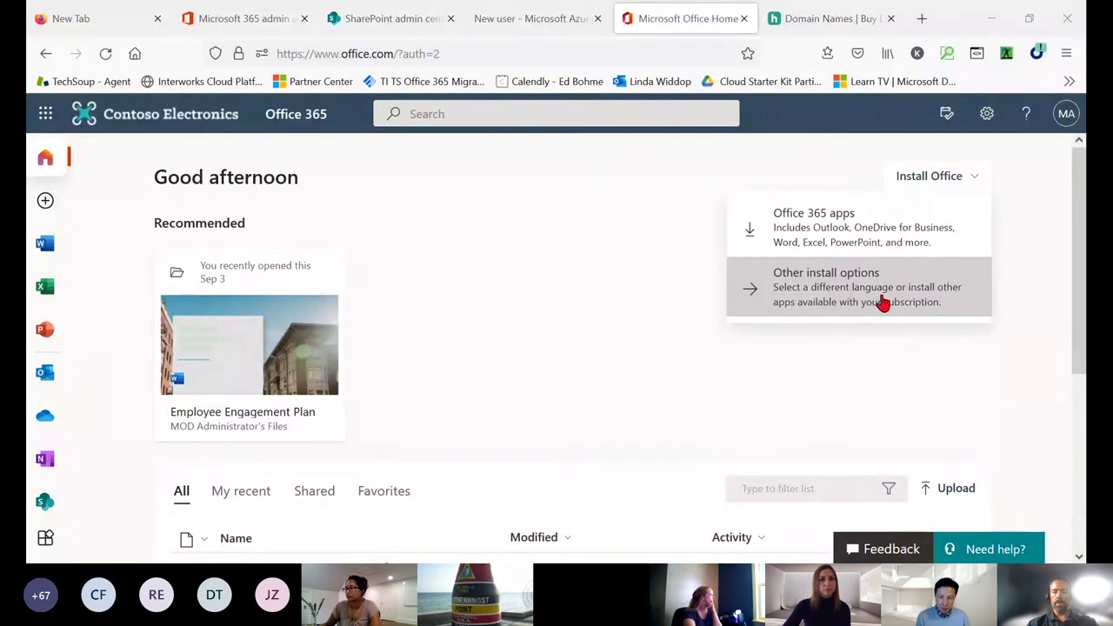
{"action": "left_click", "coordinate": [883, 302]}
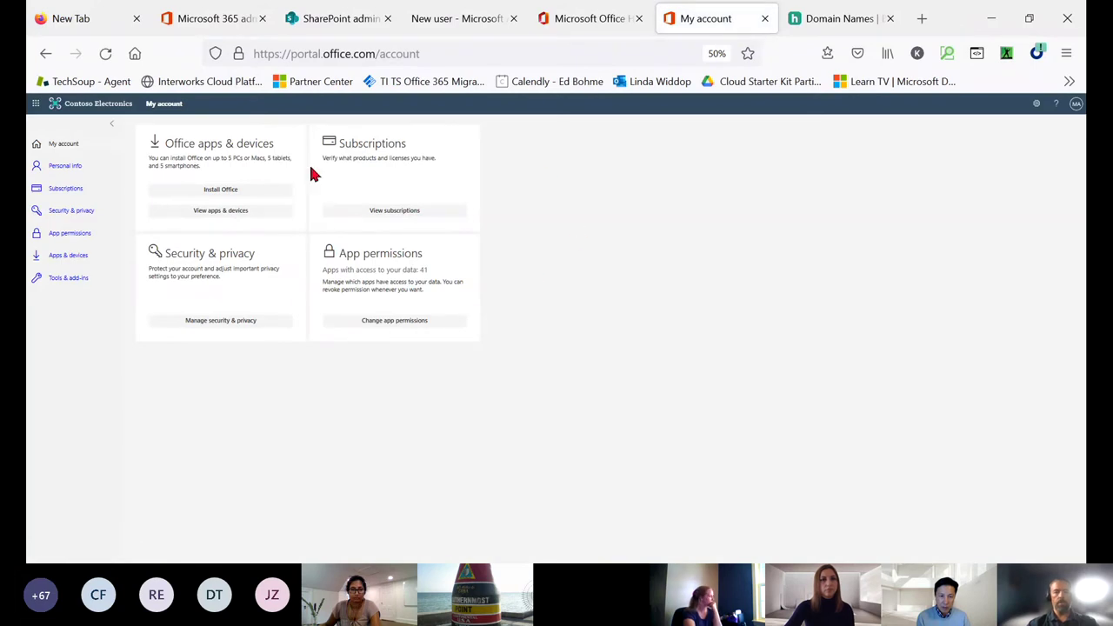
Step: Open Apps & devices, offering Office in English (United States) 64-bit and Skype for Business 2016
{"action": "left_click", "coordinate": [238, 214]}
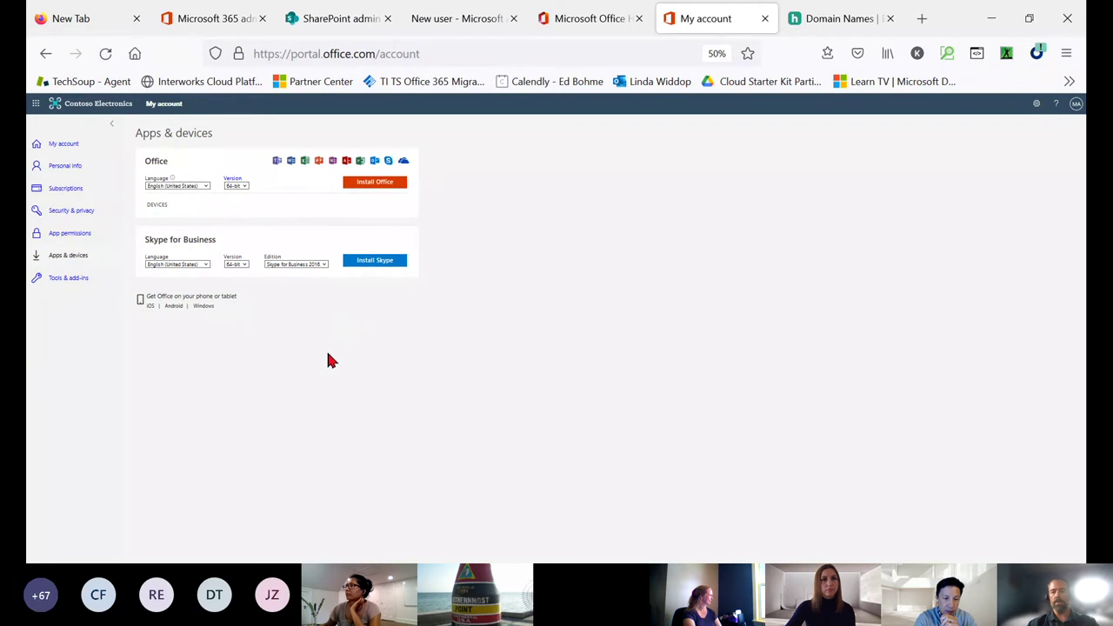
Step: Return to the admin center Home dashboard and collapse the Users navigation section
{"action": "left_click", "coordinate": [586, 20]}
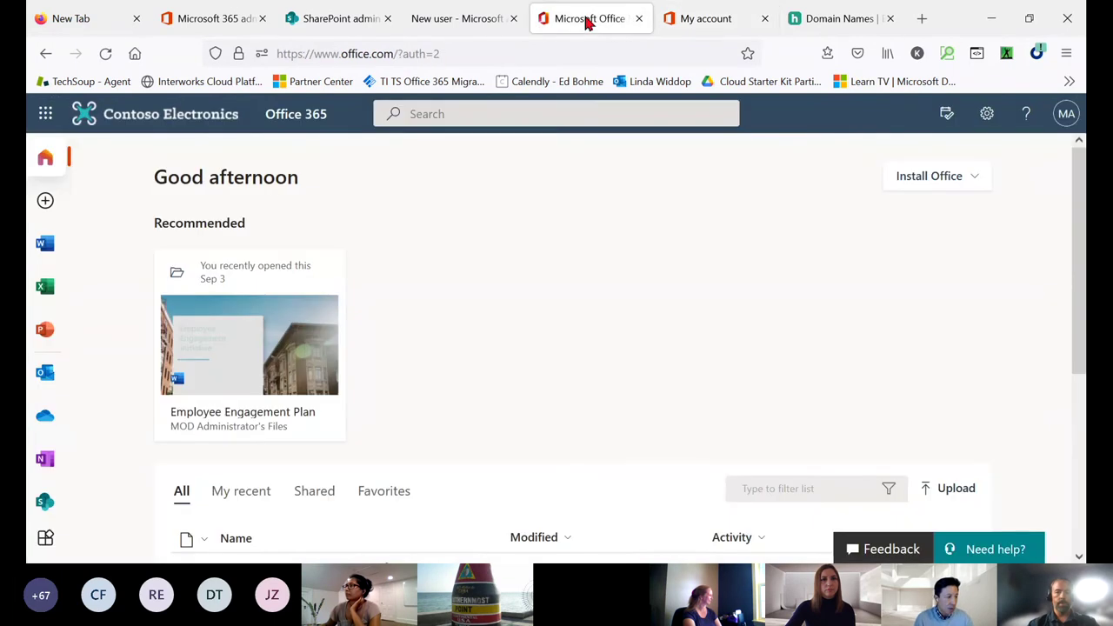
{"action": "left_click", "coordinate": [231, 19]}
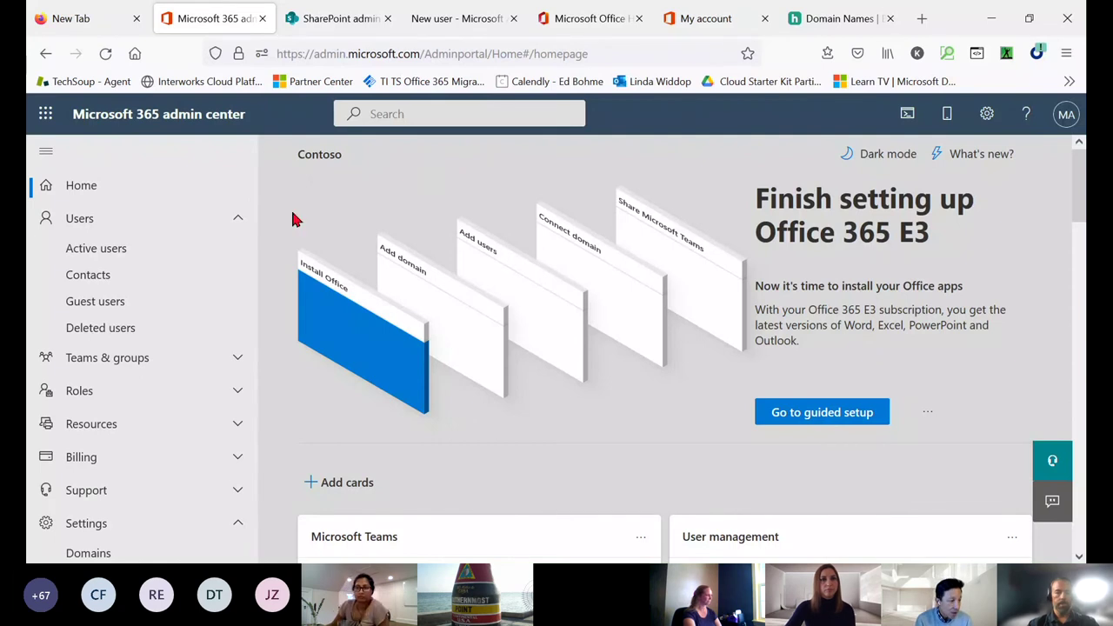
{"action": "left_click", "coordinate": [239, 218]}
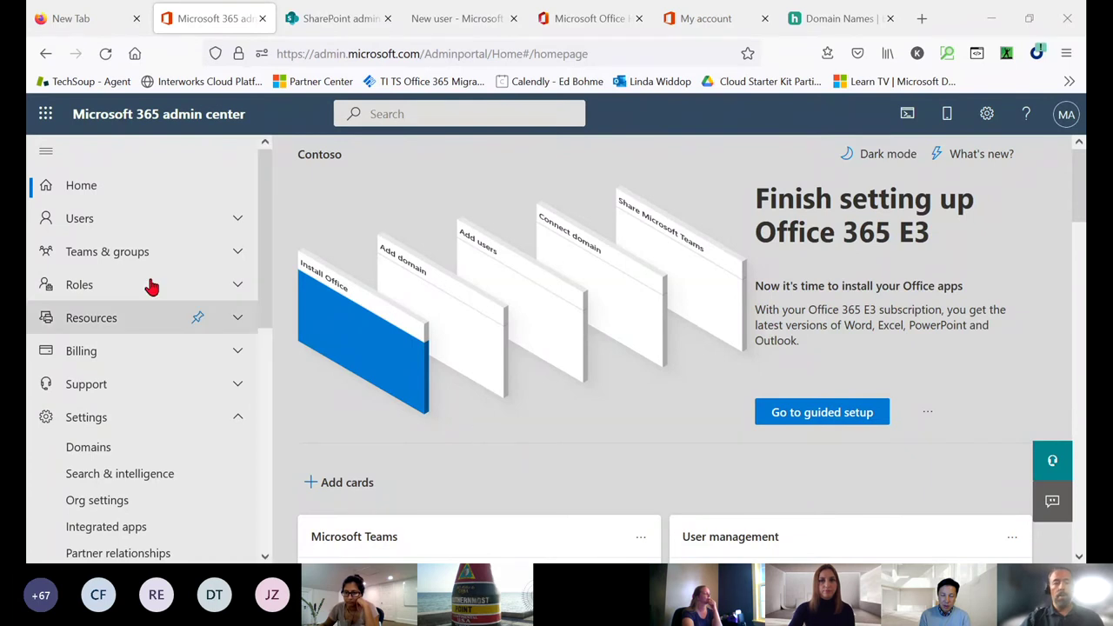
Step: Open the Office 365 E3 user's account details from the Active users list
{"action": "left_click", "coordinate": [95, 230]}
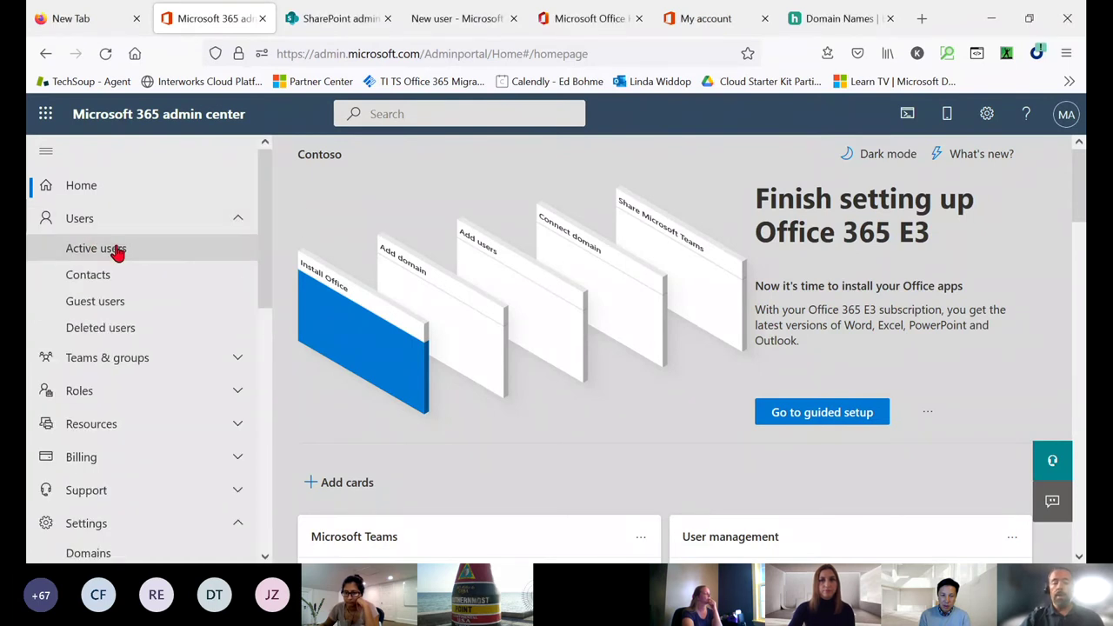
{"action": "left_click", "coordinate": [116, 249]}
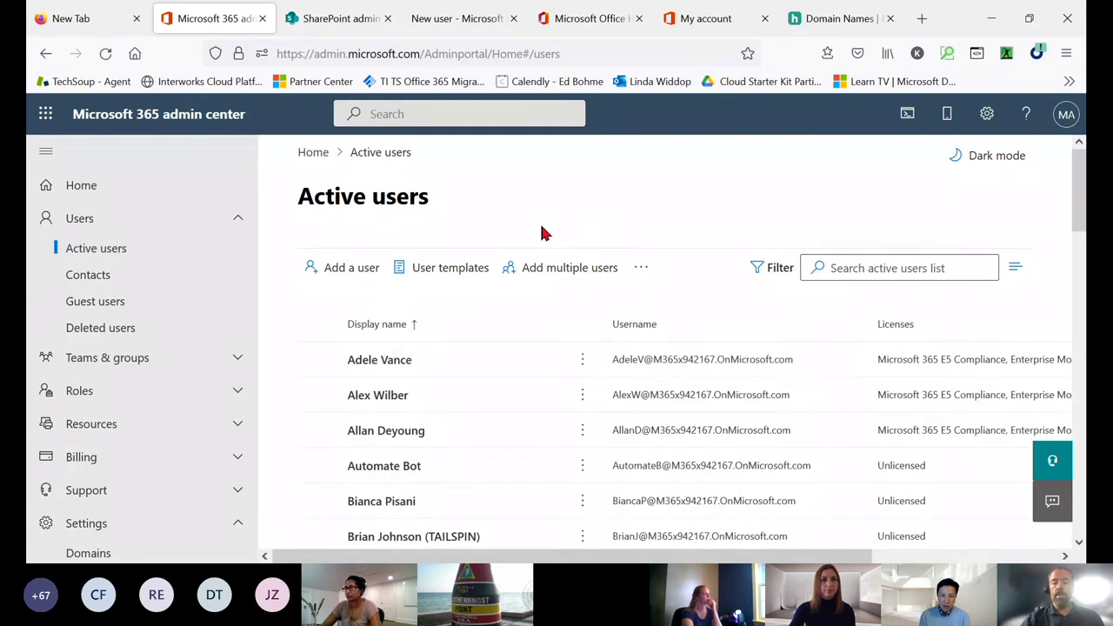
{"action": "scroll", "coordinate": [445, 374], "scroll_direction": "down", "scroll_amount": 5}
{"action": "scroll", "coordinate": [446, 380], "scroll_direction": "down", "scroll_amount": 3}
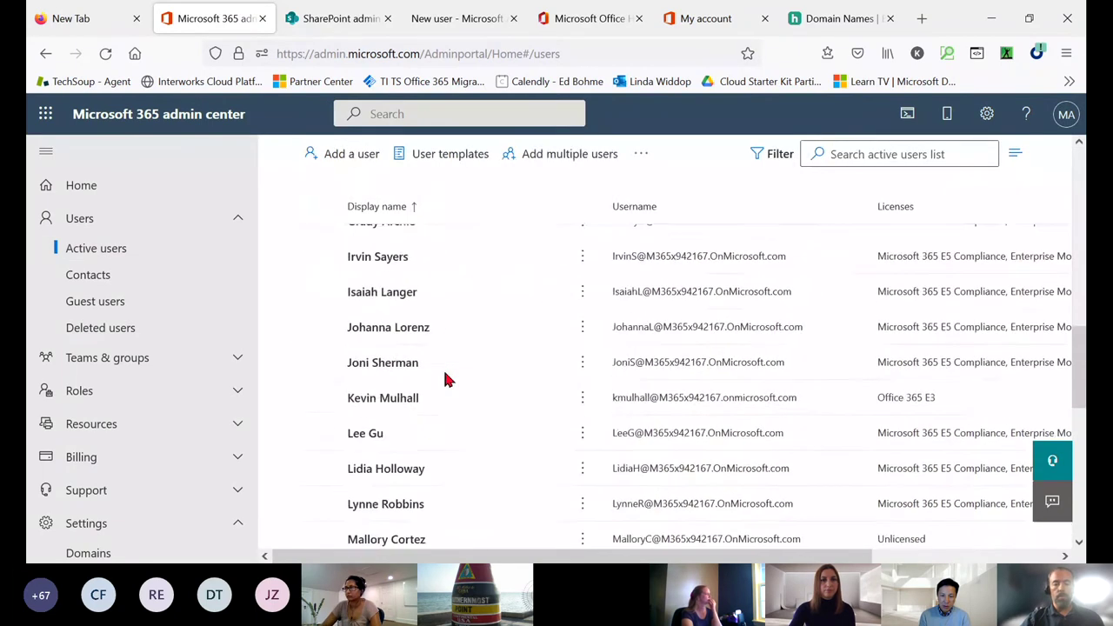
{"action": "left_click", "coordinate": [400, 398]}
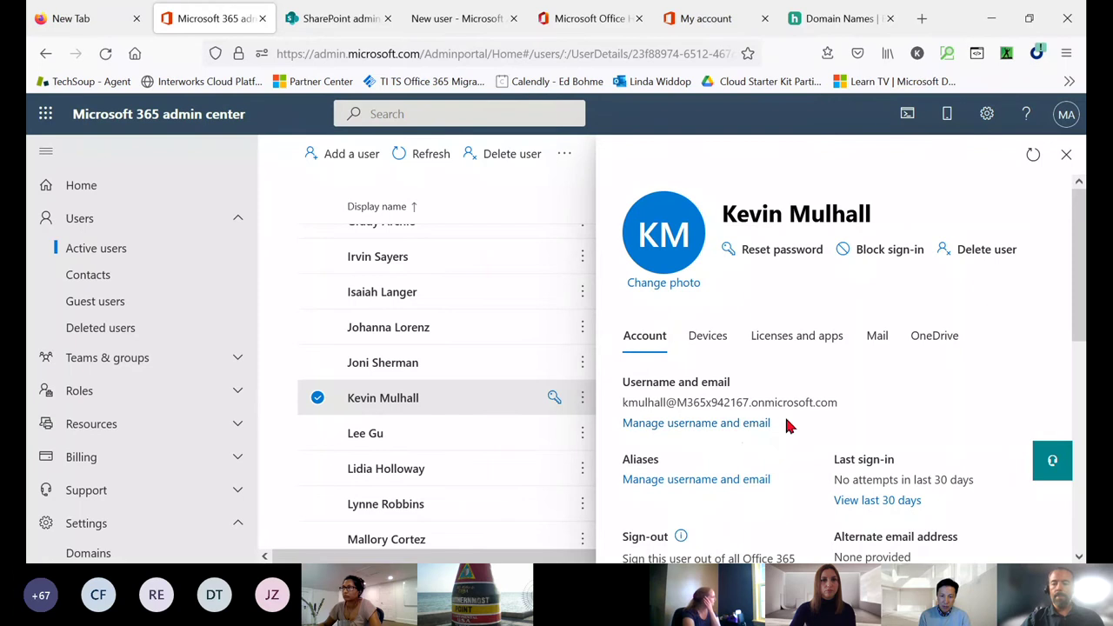
Step: Check the alias domain options in Manage username and email, then close that panel
{"action": "left_click", "coordinate": [706, 426]}
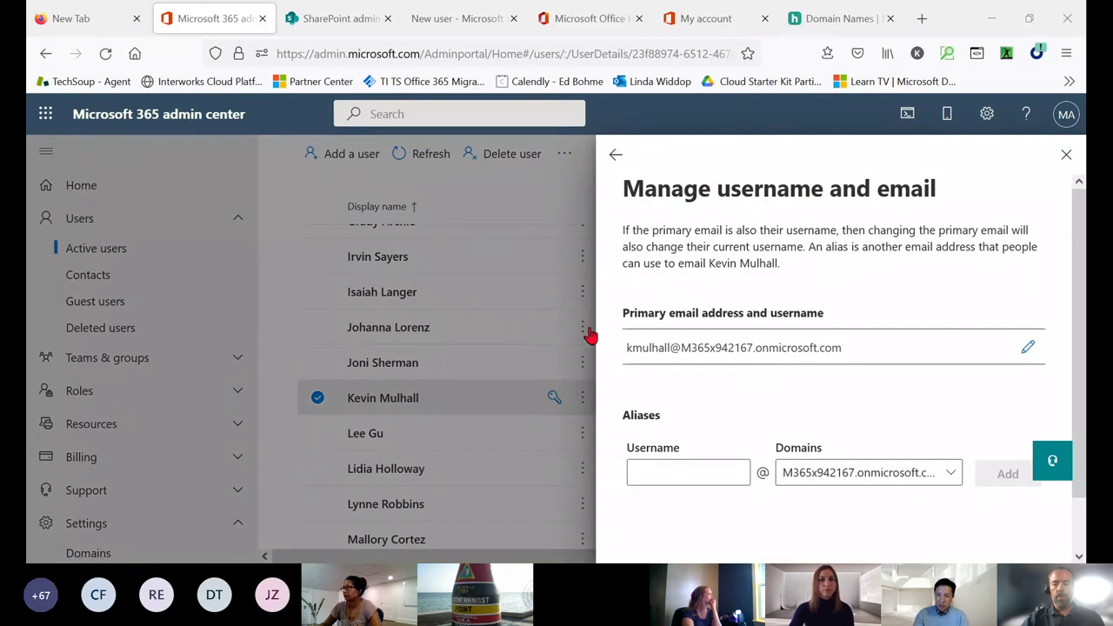
{"action": "left_click", "coordinate": [952, 484]}
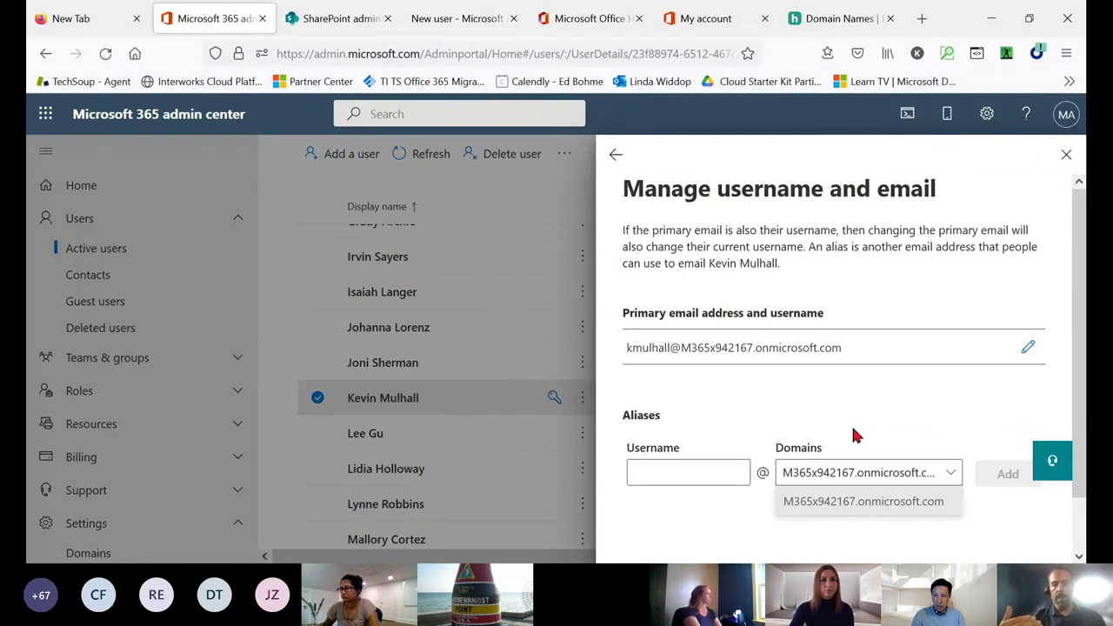
{"action": "key", "text": "Escape"}
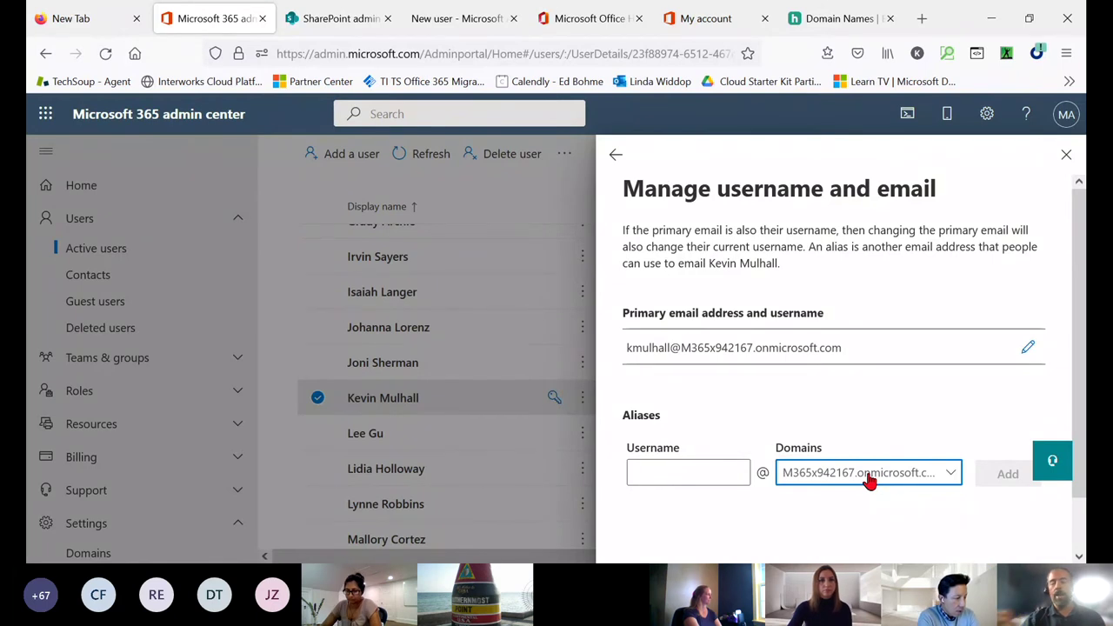
{"action": "left_click", "coordinate": [1066, 159]}
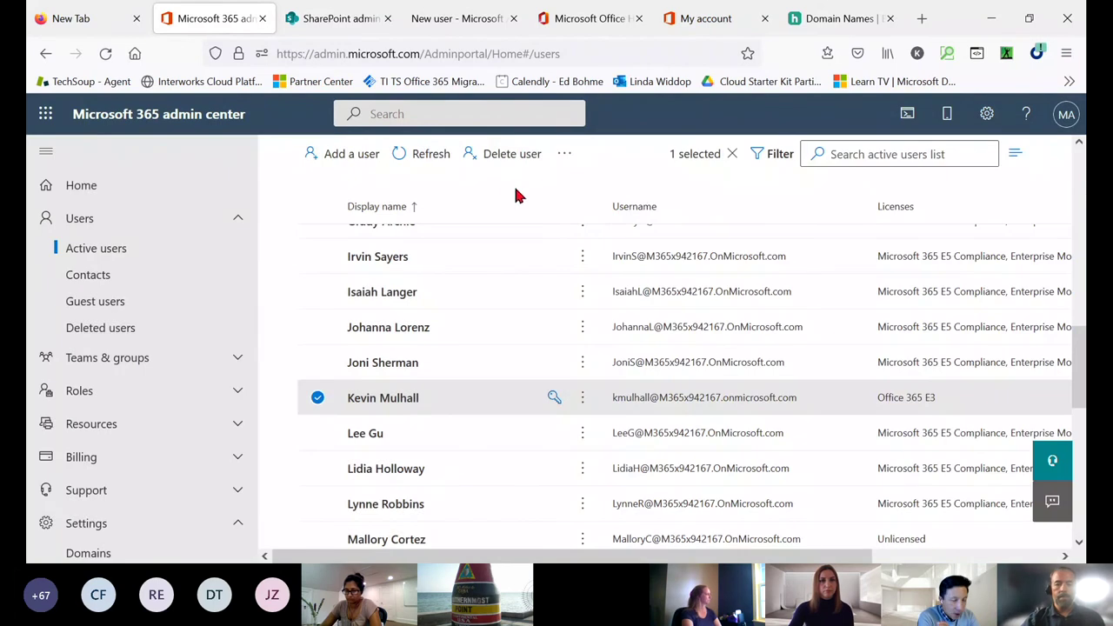
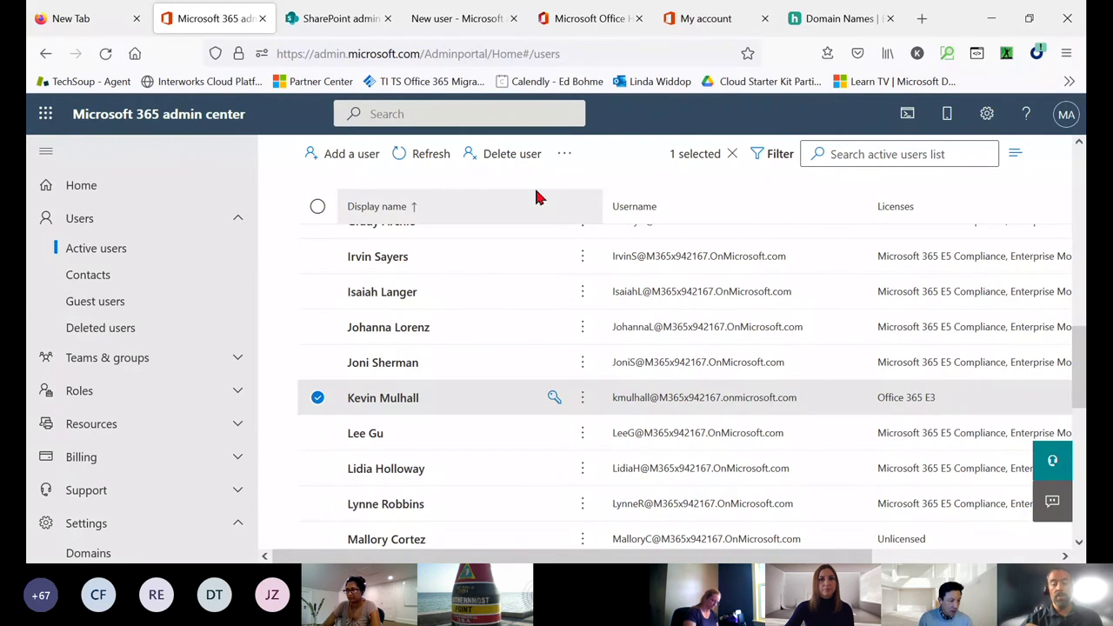
Step: Sort the Active users list by Display name descending and reload the list
{"action": "left_click", "coordinate": [536, 199]}
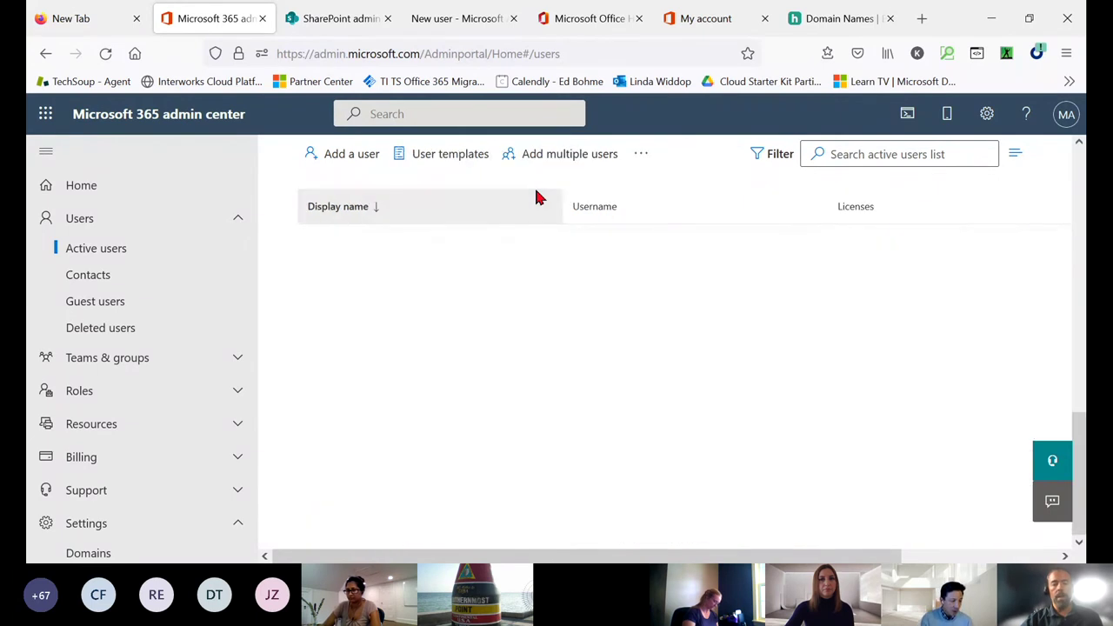
{"action": "left_click", "coordinate": [109, 249]}
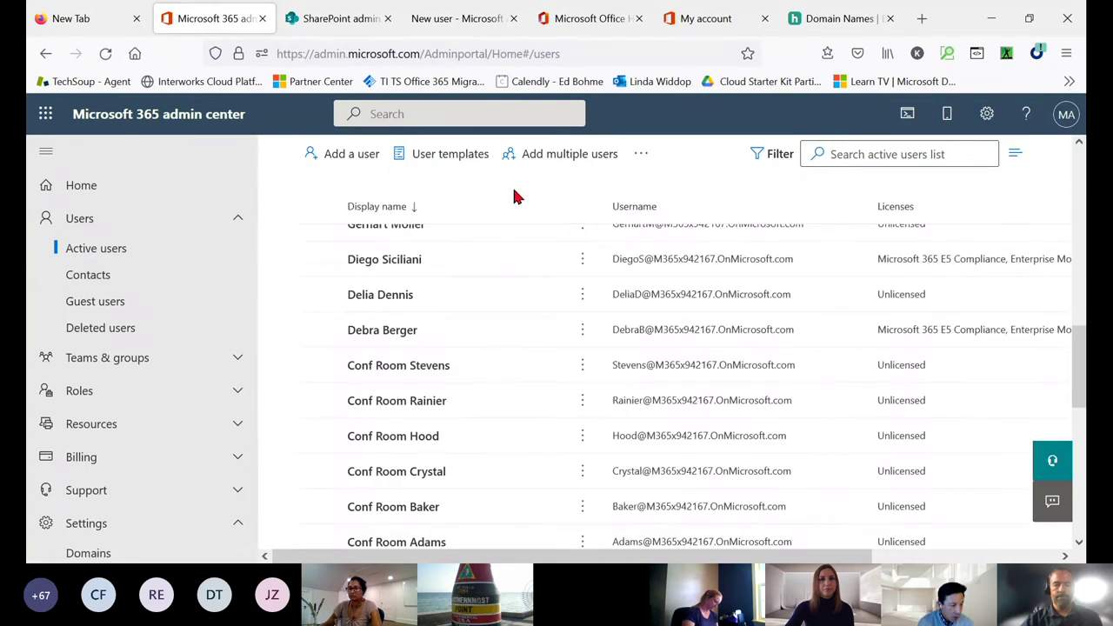
{"action": "scroll", "coordinate": [538, 311], "scroll_direction": "up", "scroll_amount": 5}
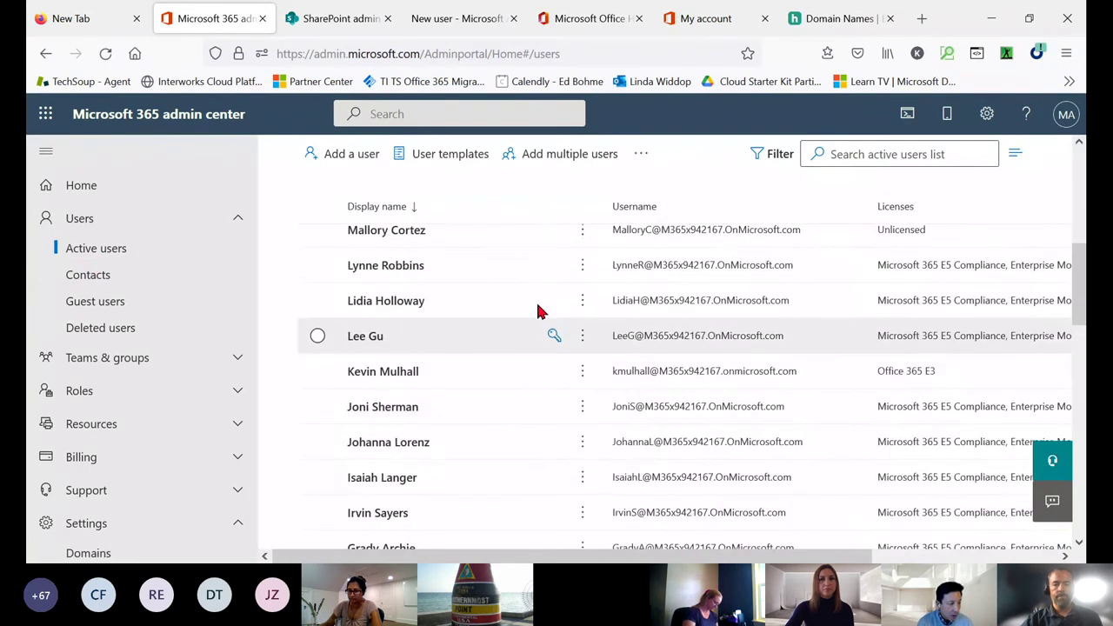
{"action": "scroll", "coordinate": [538, 311], "scroll_direction": "up", "scroll_amount": 3}
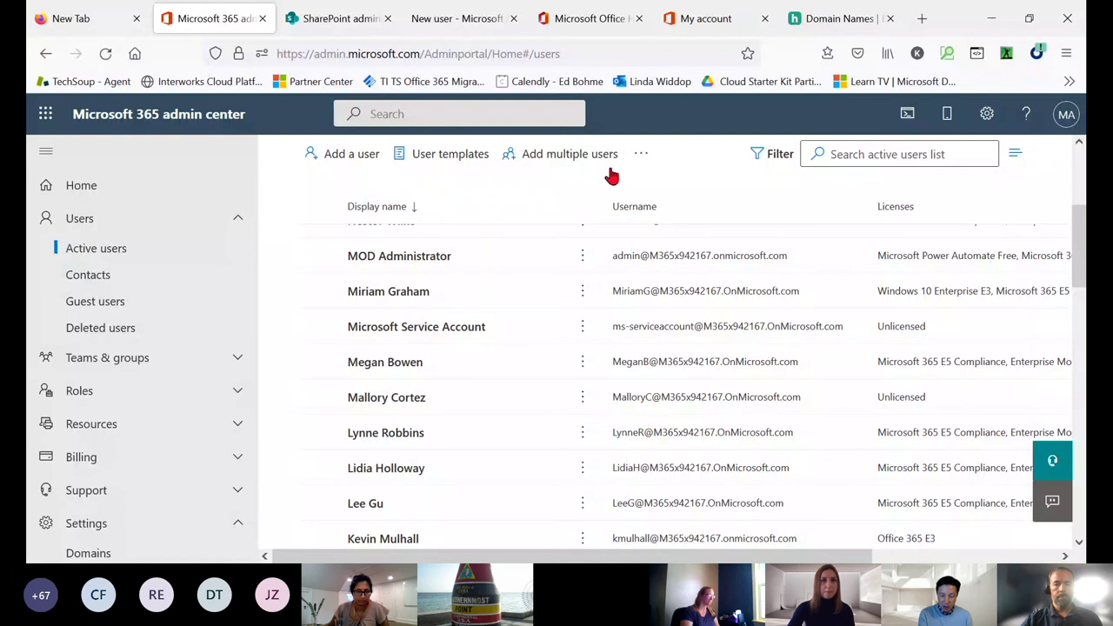
Step: Switch to the Microsoft Office tab to view the Office 365 home page and recent files
{"action": "left_click", "coordinate": [586, 27]}
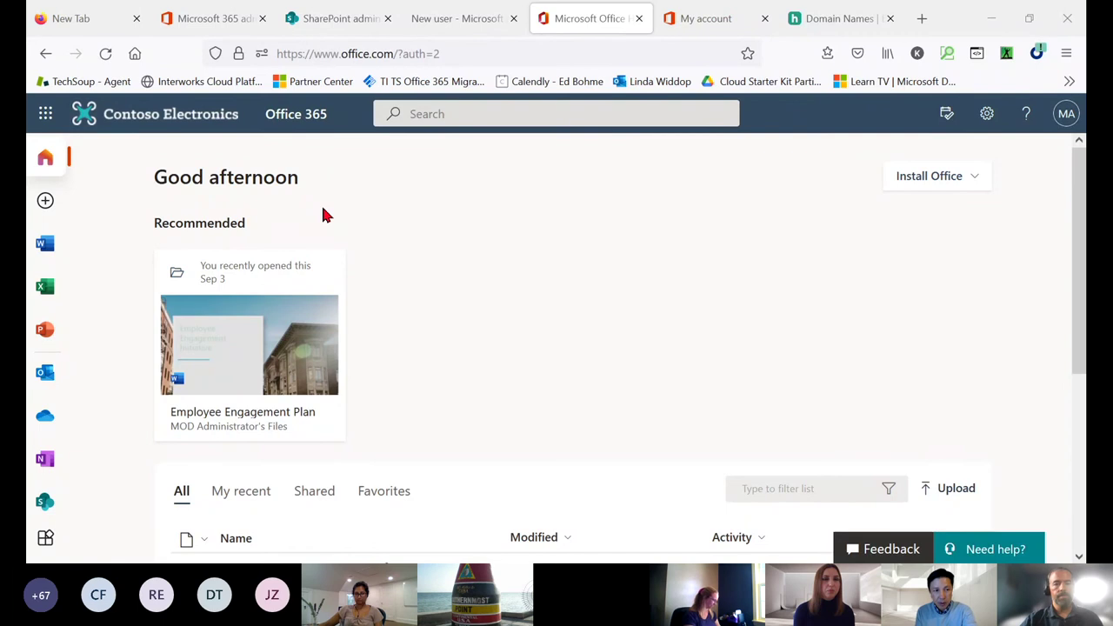
Step: In the My account portal, view Security & privacy, then reopen it via Manage security & privacy
{"action": "left_click", "coordinate": [596, 19]}
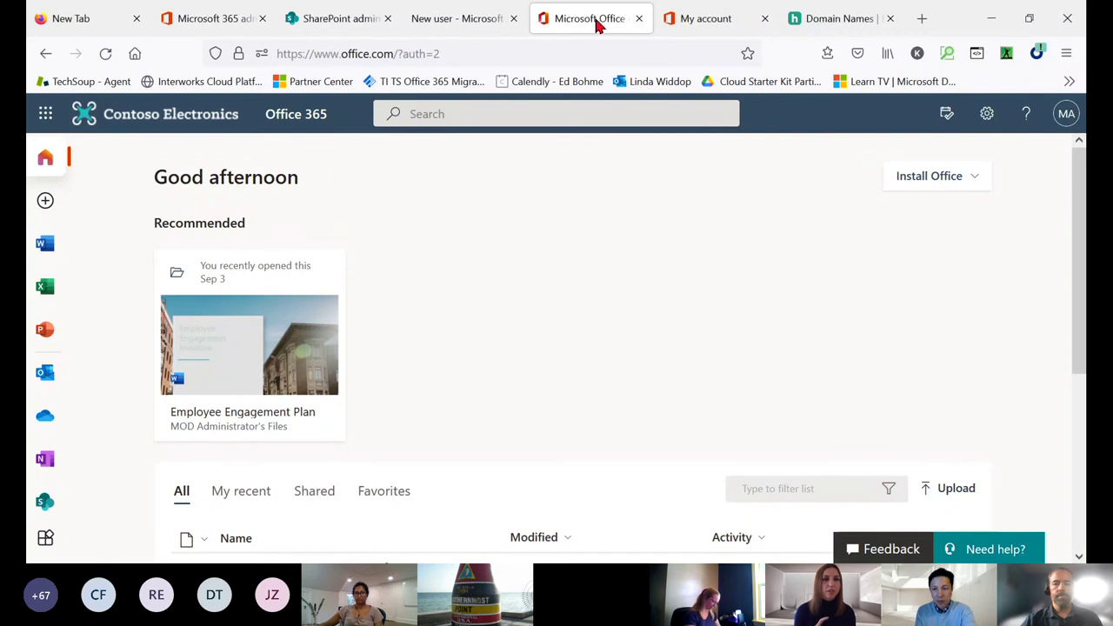
{"action": "left_click", "coordinate": [691, 19]}
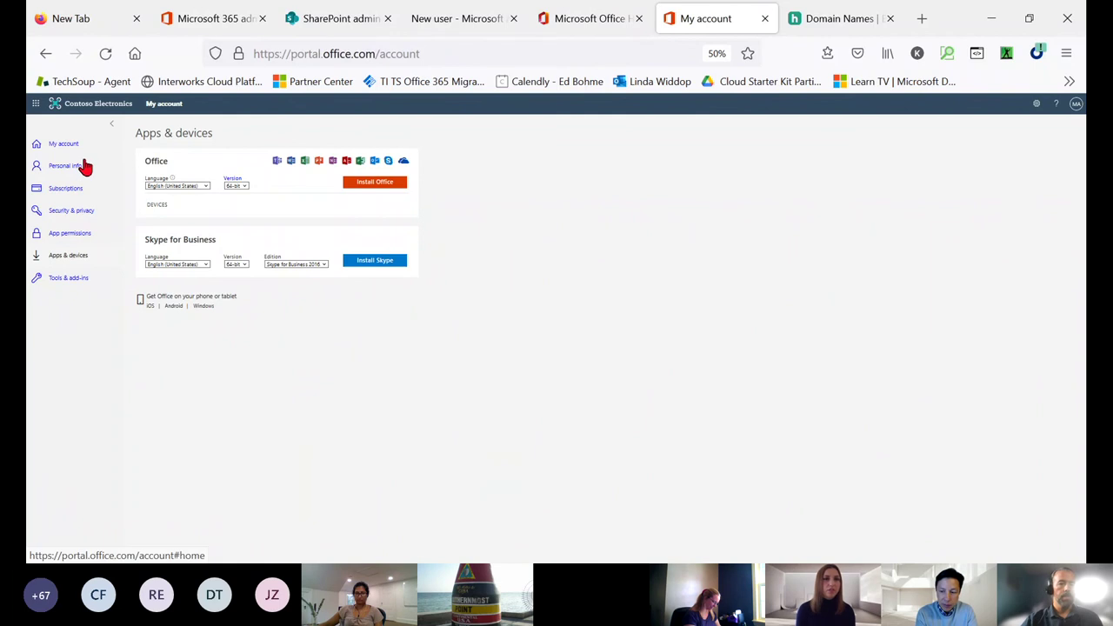
{"action": "left_click", "coordinate": [76, 215]}
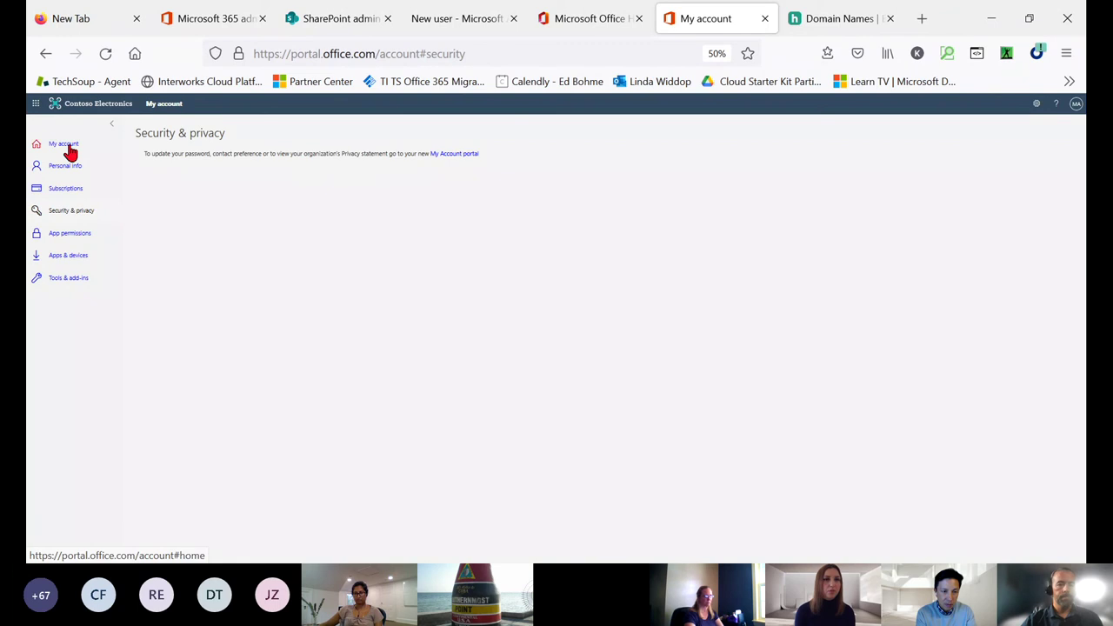
{"action": "left_click", "coordinate": [70, 153]}
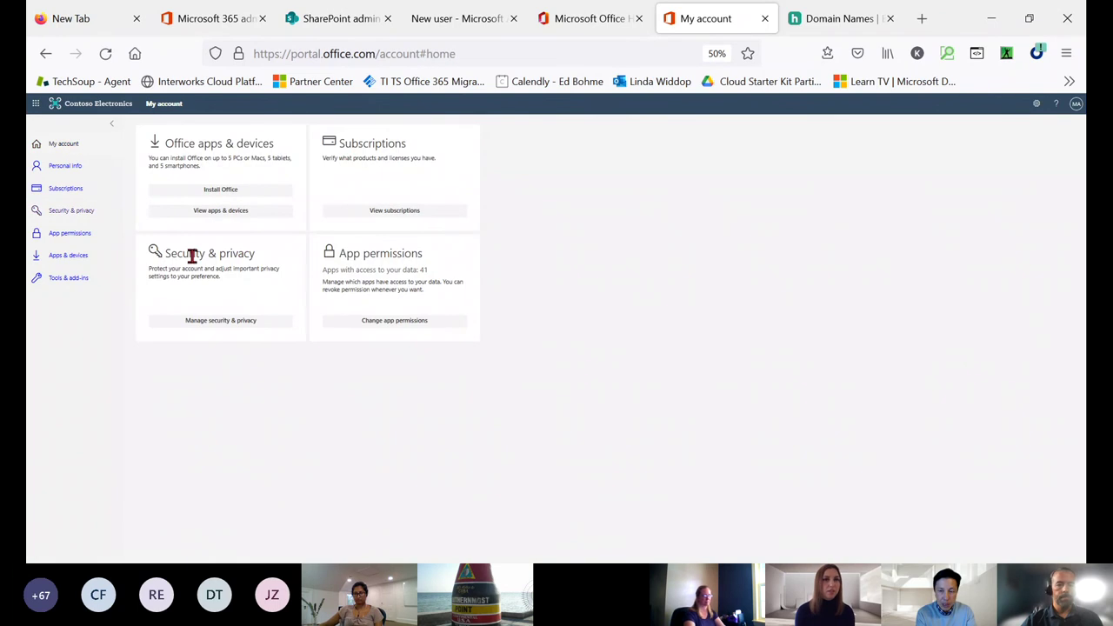
{"action": "left_click", "coordinate": [241, 327]}
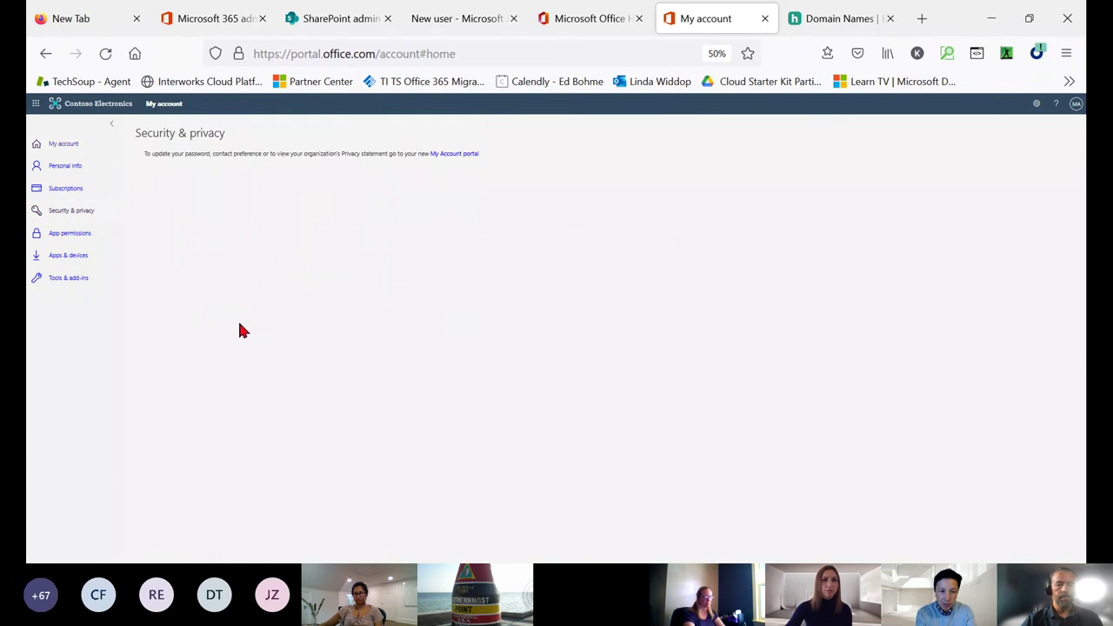